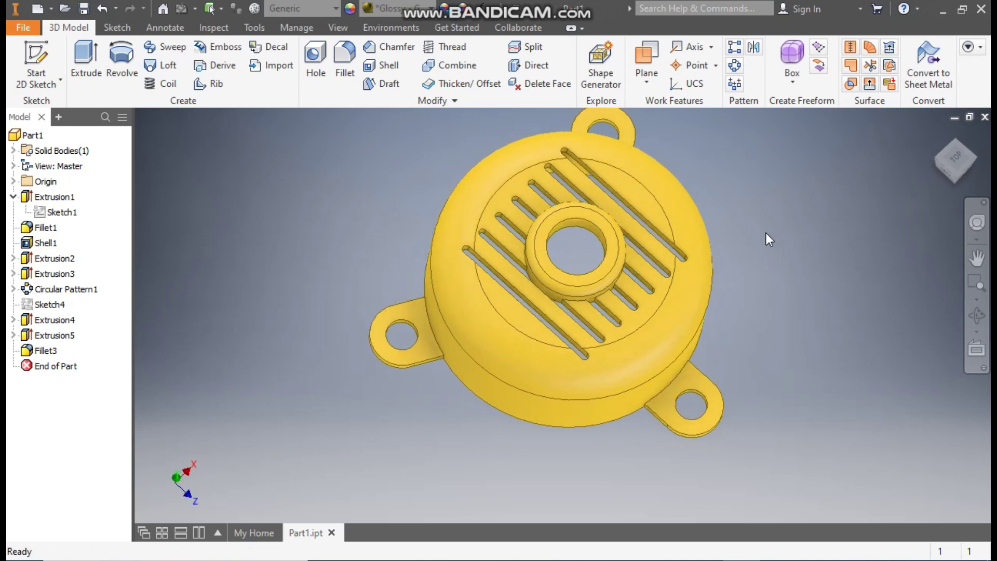
Step: Create a new metric part from the Standard (mm).ipt template
middle_click_drag(773, 304, 742, 332)
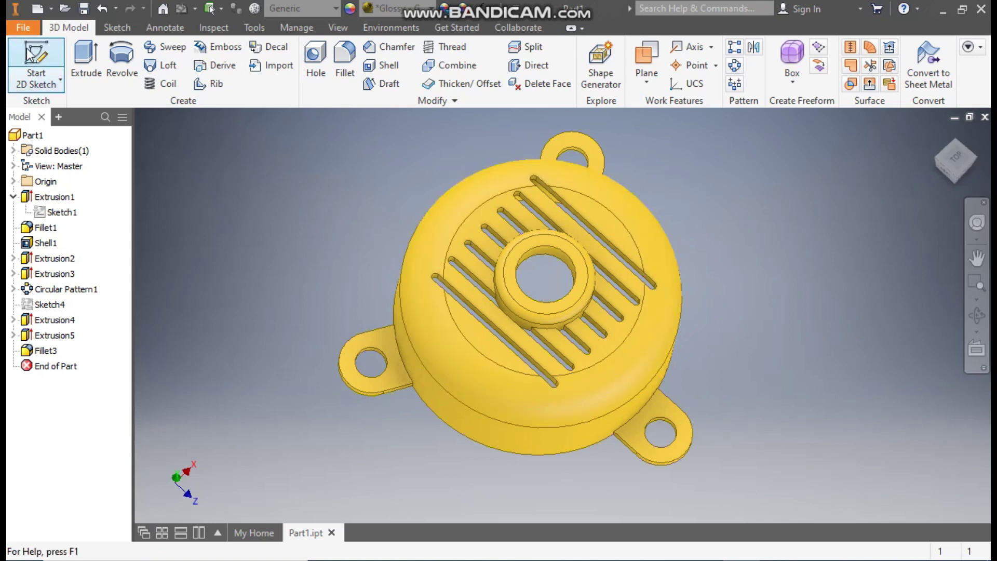
left_click(39, 11)
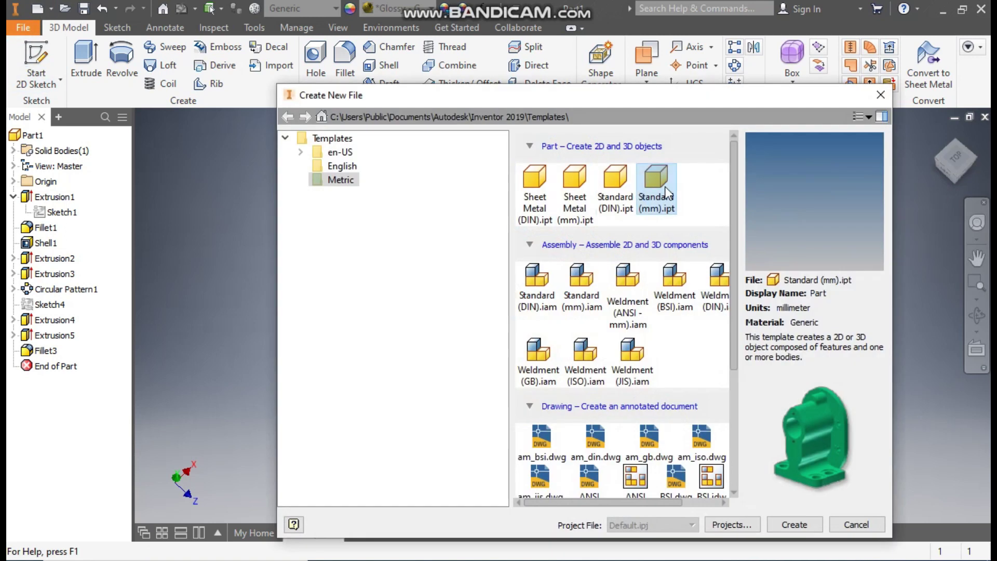
left_click(802, 522)
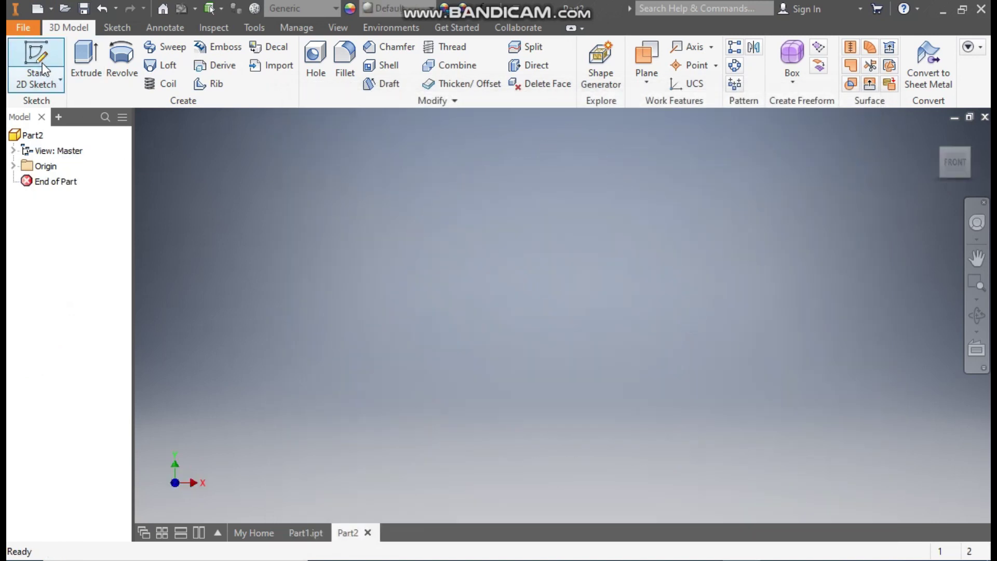
Step: Sketch a 70 mm diameter circle centred on the origin on the horizontal XZ plane
left_click(40, 62)
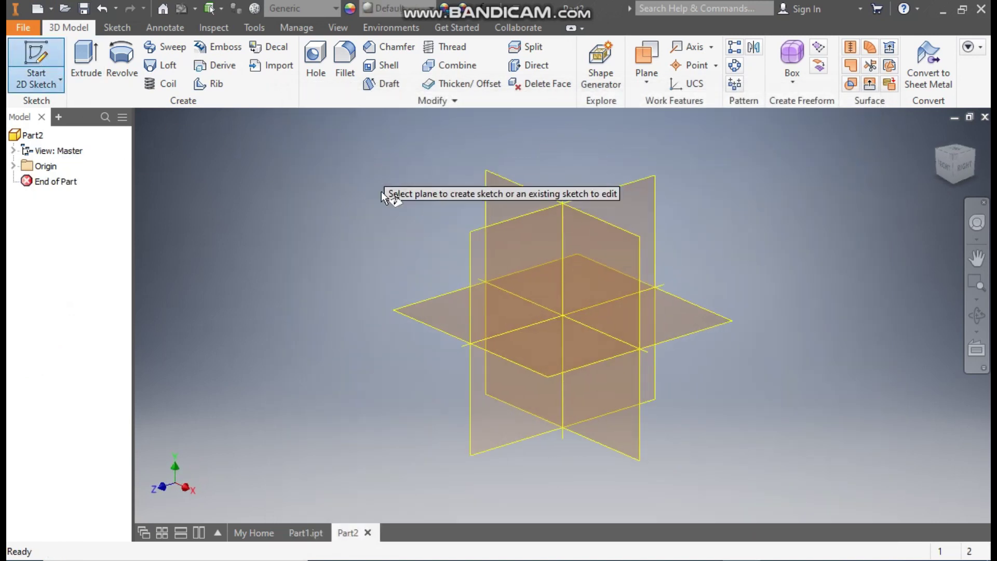
left_click(432, 303)
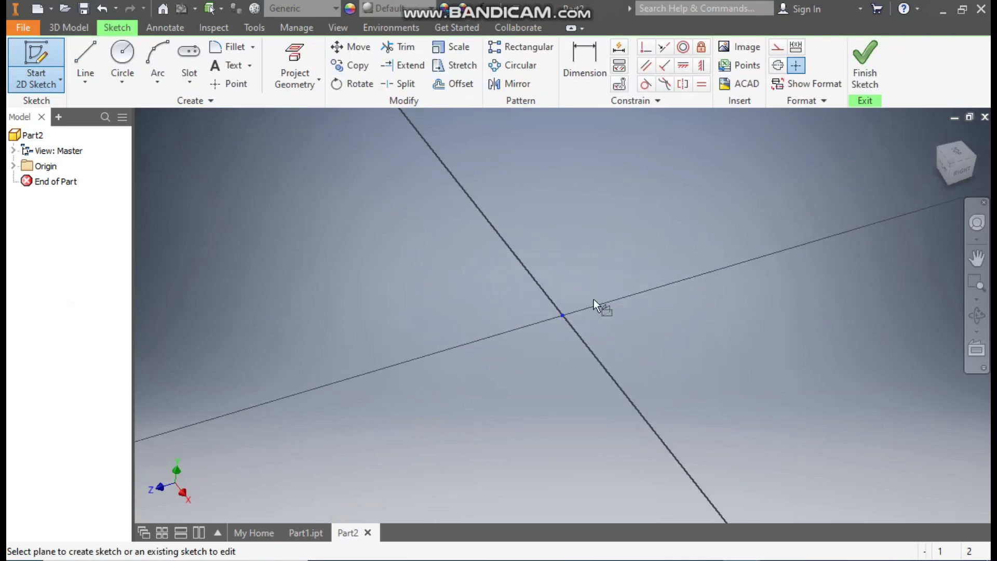
left_click(969, 135)
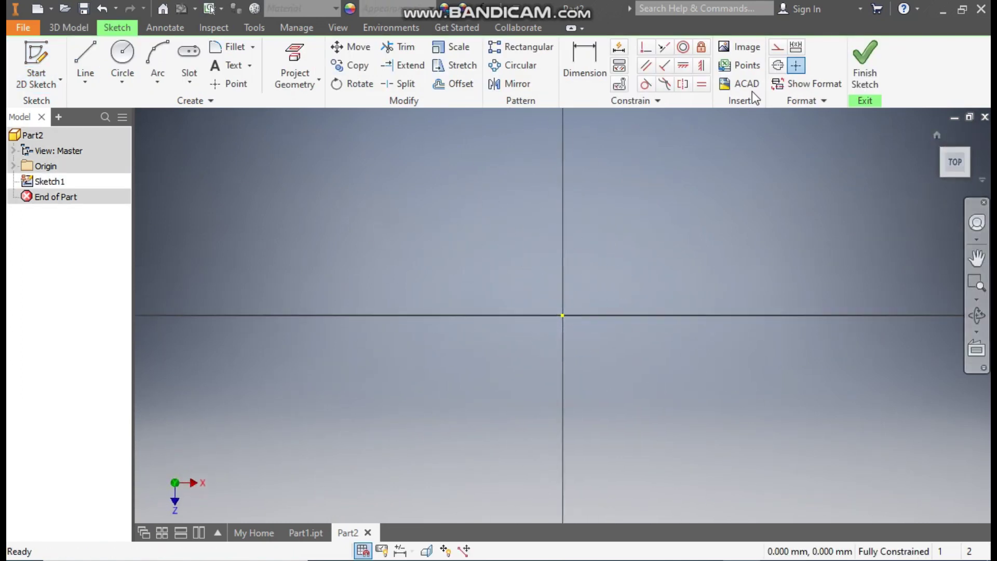
left_click(124, 53)
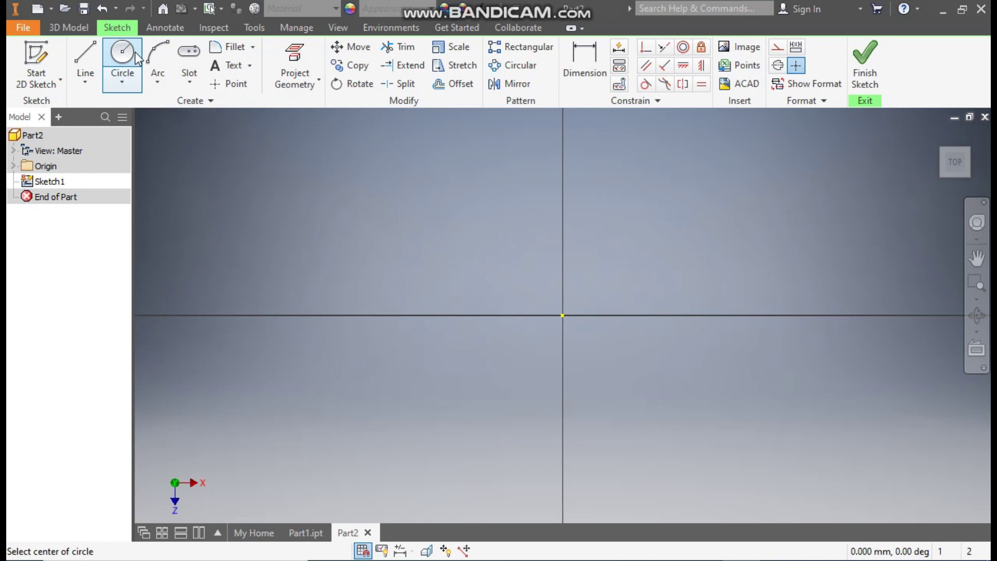
left_click(563, 315)
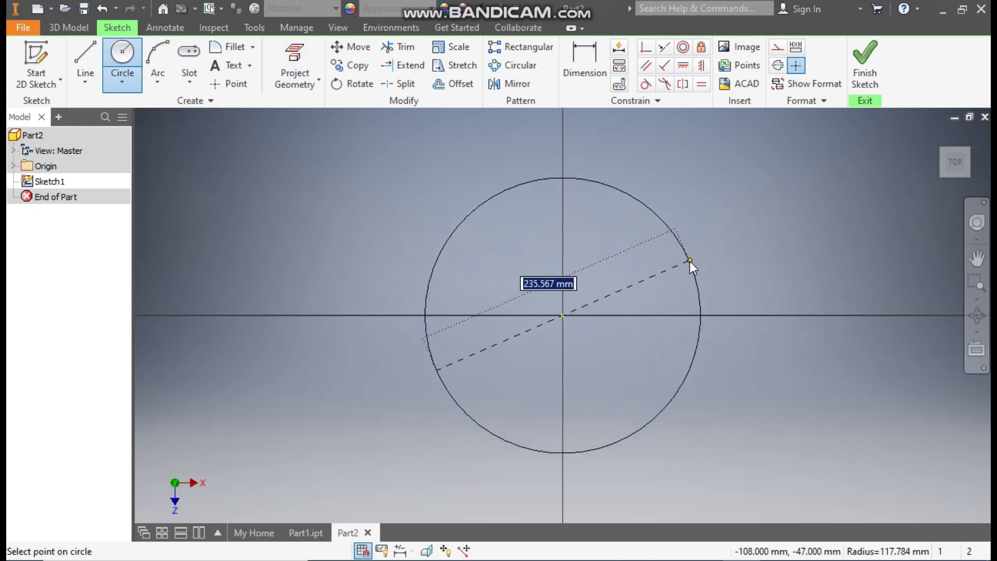
type("70")
key("Return")
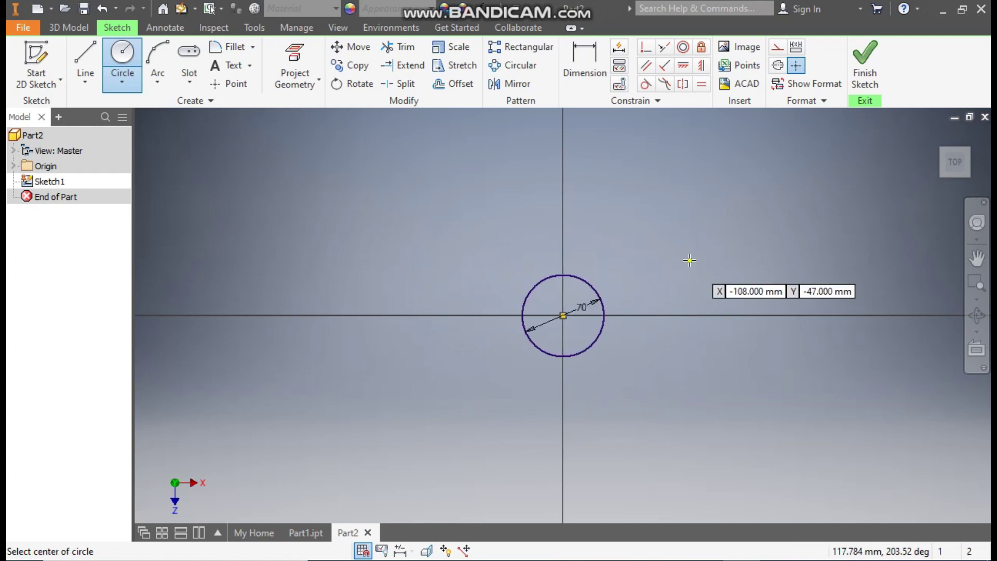
Step: Extrude the circle upward by 30 mm into a solid cylinder
left_click(68, 27)
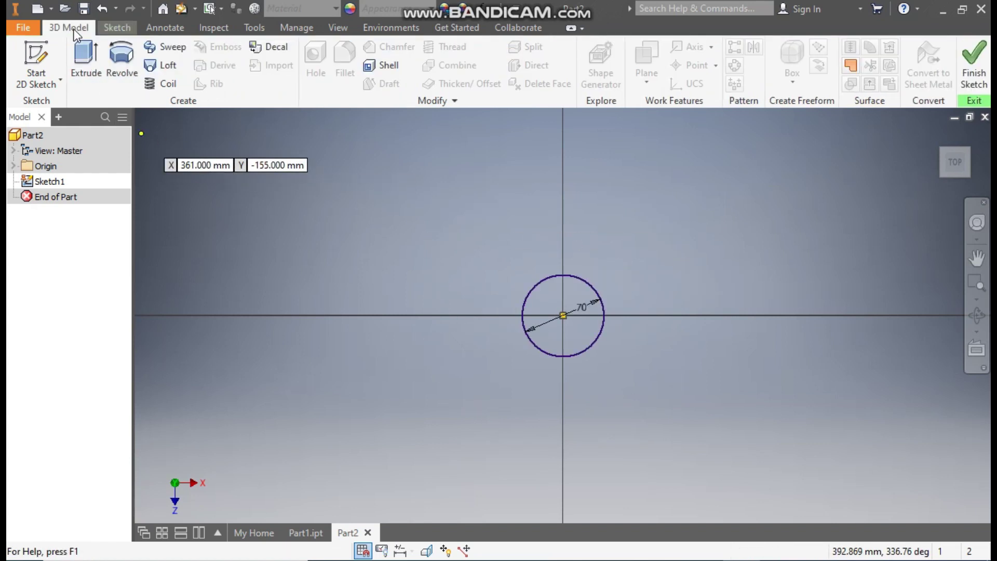
left_click(84, 52)
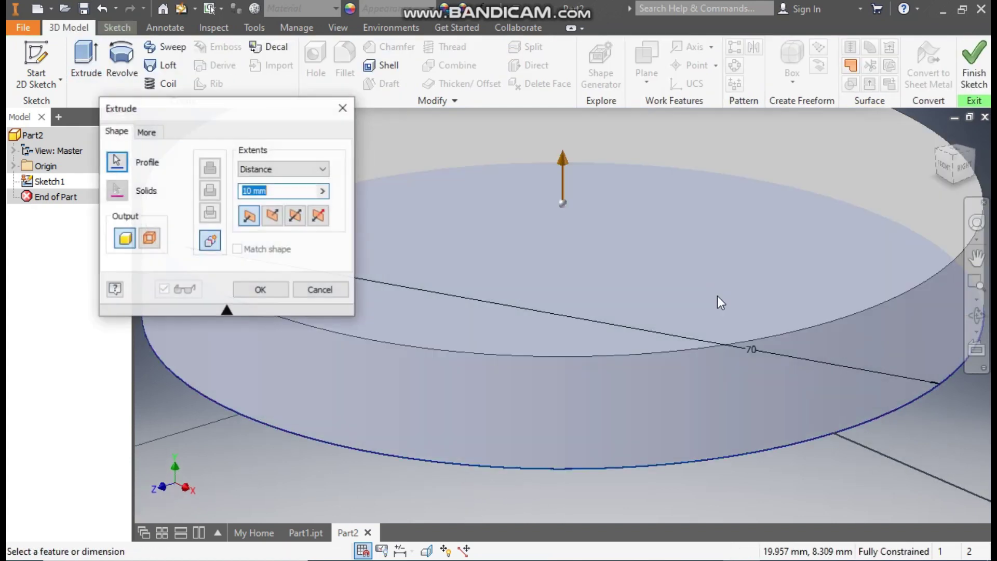
type("30")
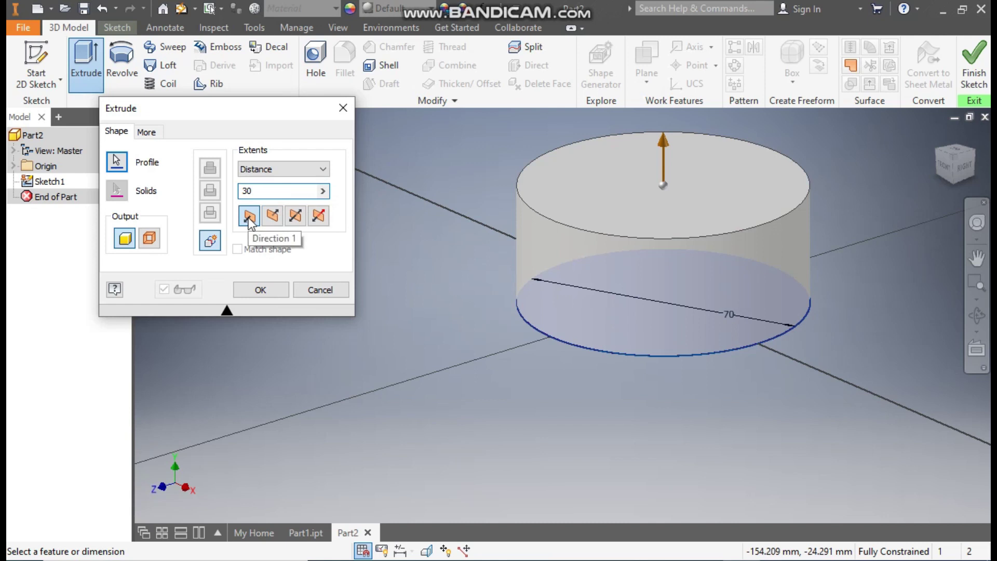
left_click(261, 295)
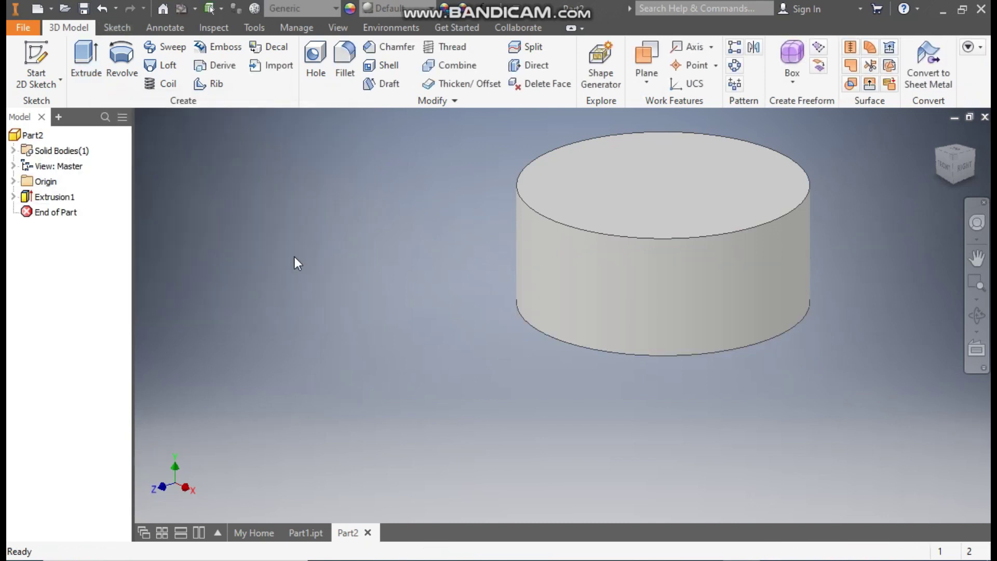
Step: Fillet the top circular edge of the cylinder with a 10 mm radius
left_click(540, 214)
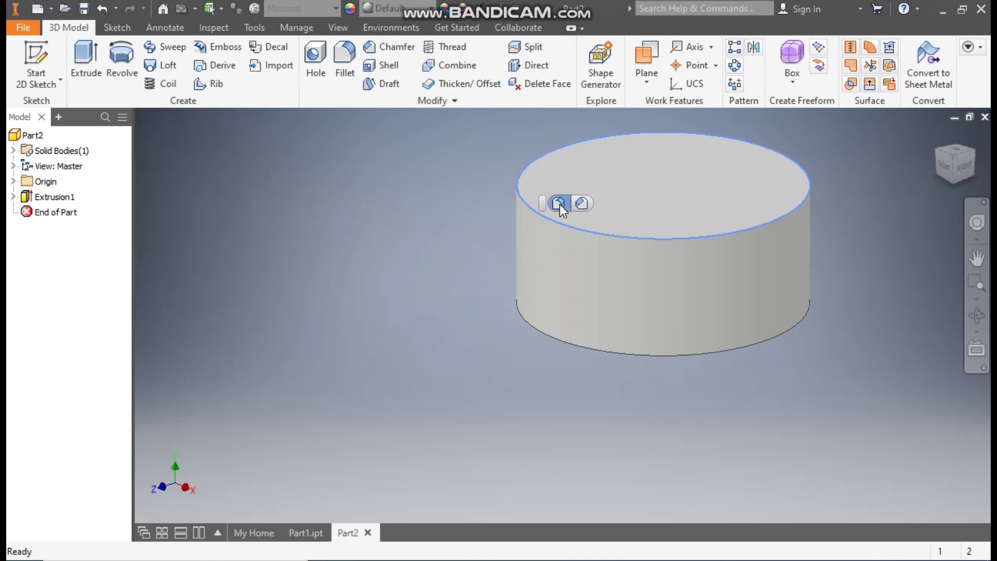
left_click(559, 204)
left_click(195, 229)
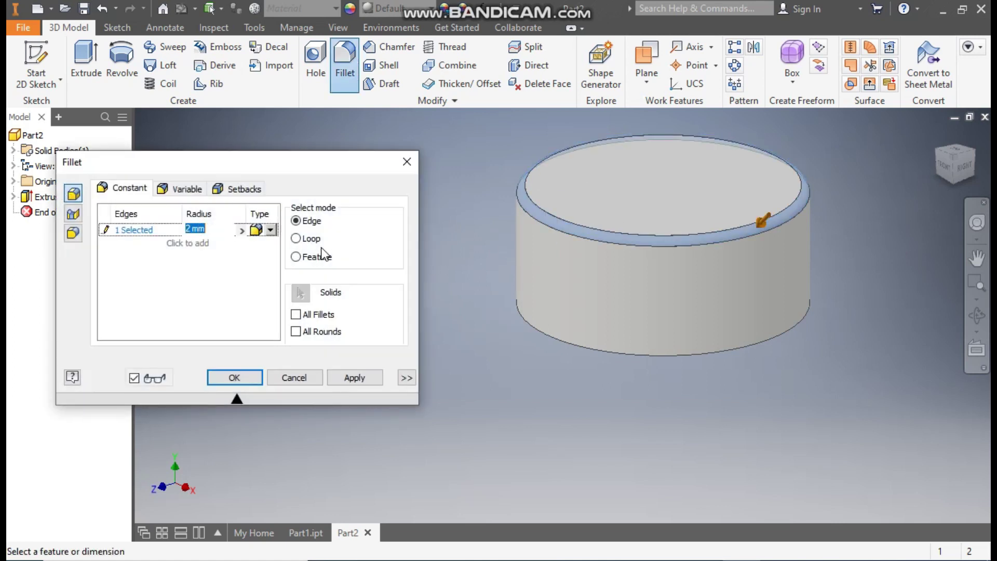
type("10")
left_click(232, 379)
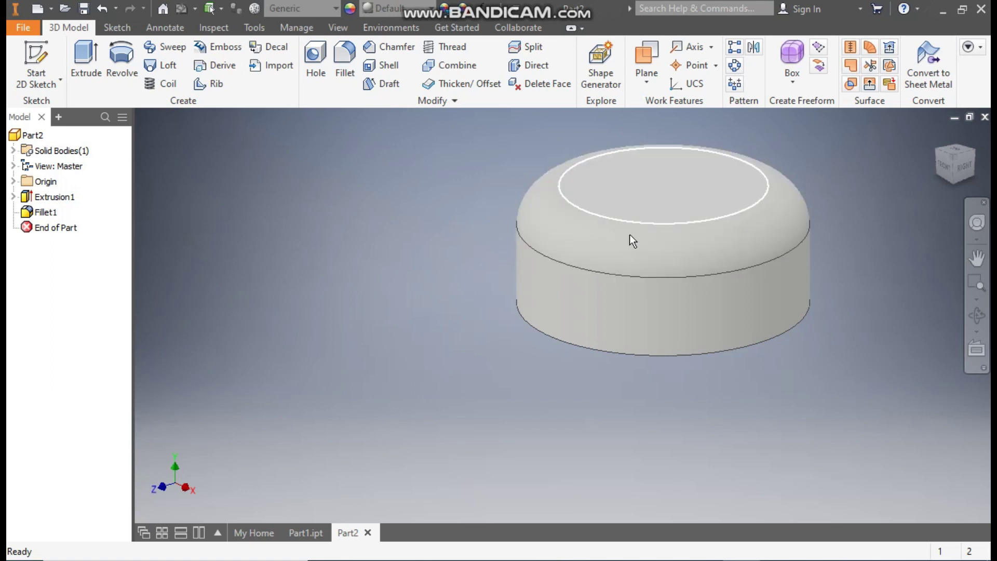
Step: Shell the body inward with a 3 mm wall thickness, removing its flat bottom face
left_click(310, 534)
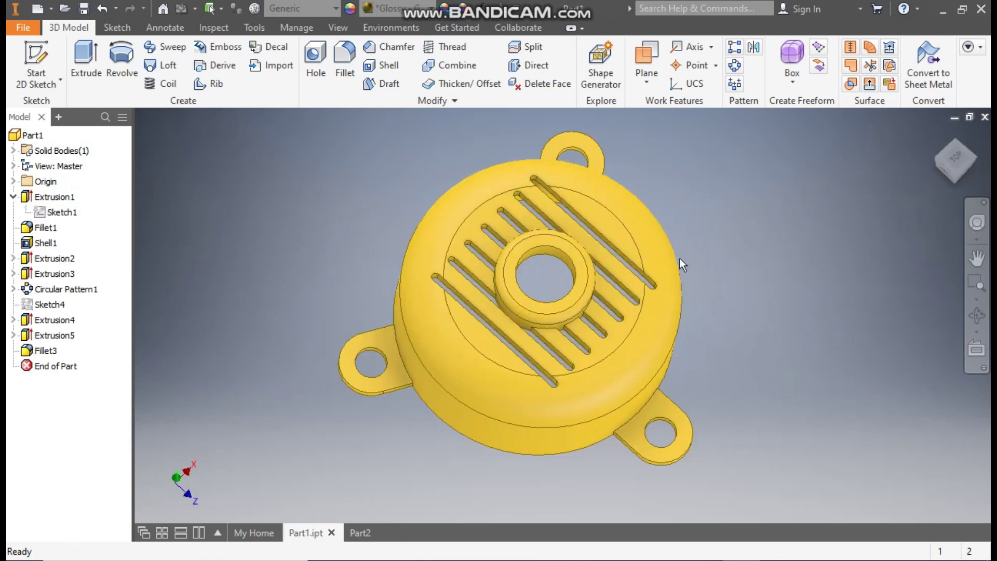
left_click(954, 186)
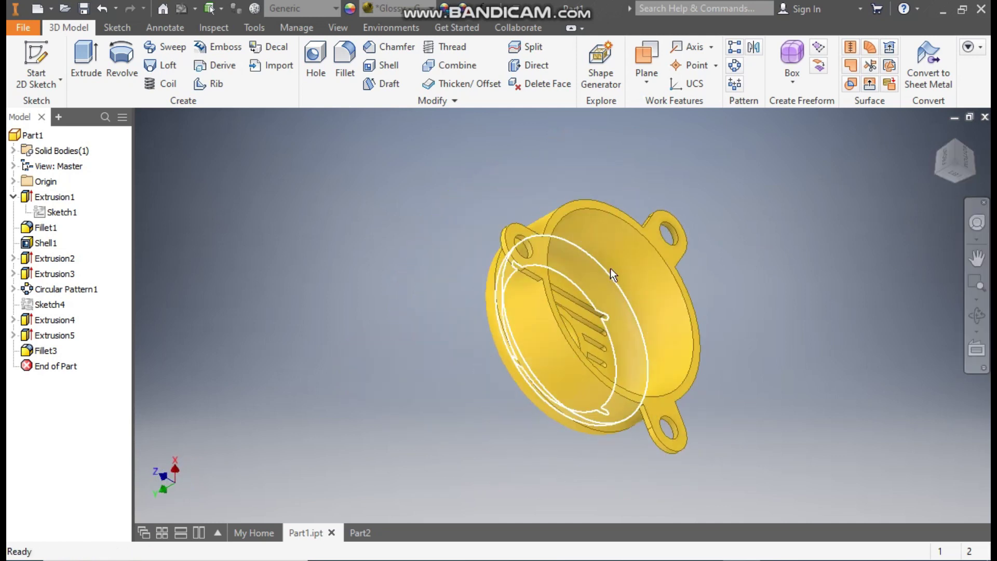
left_click(363, 531)
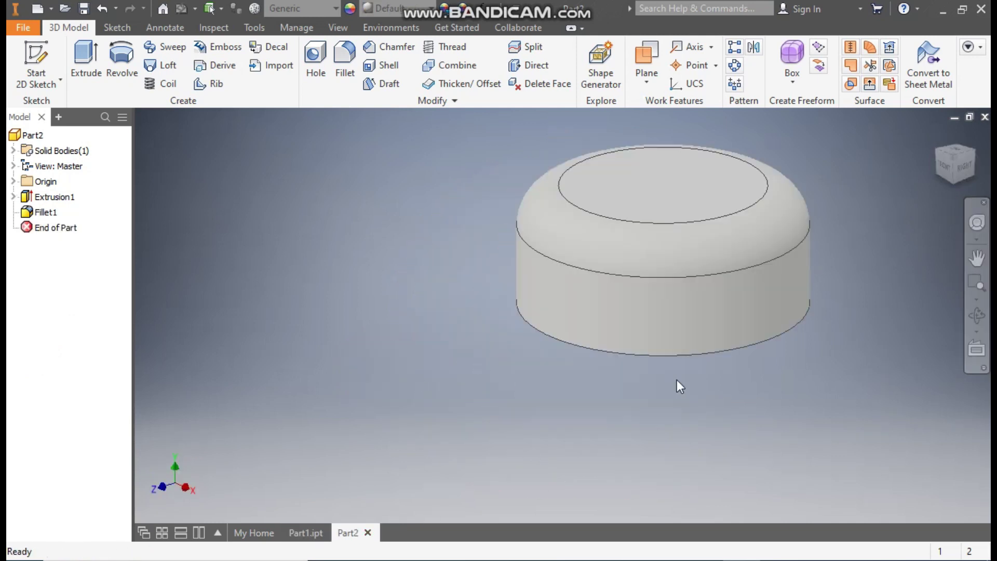
left_click(954, 186)
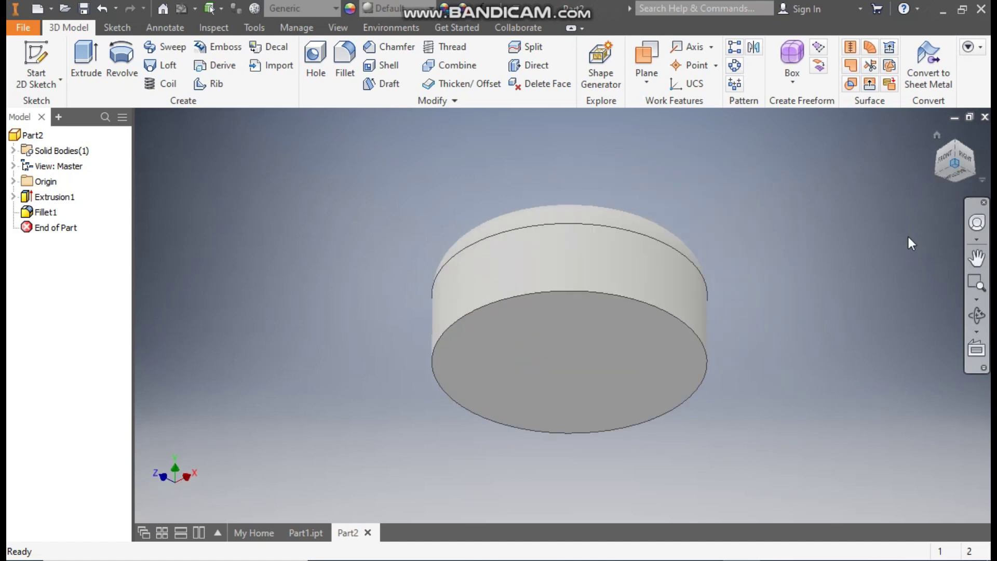
left_click(388, 69)
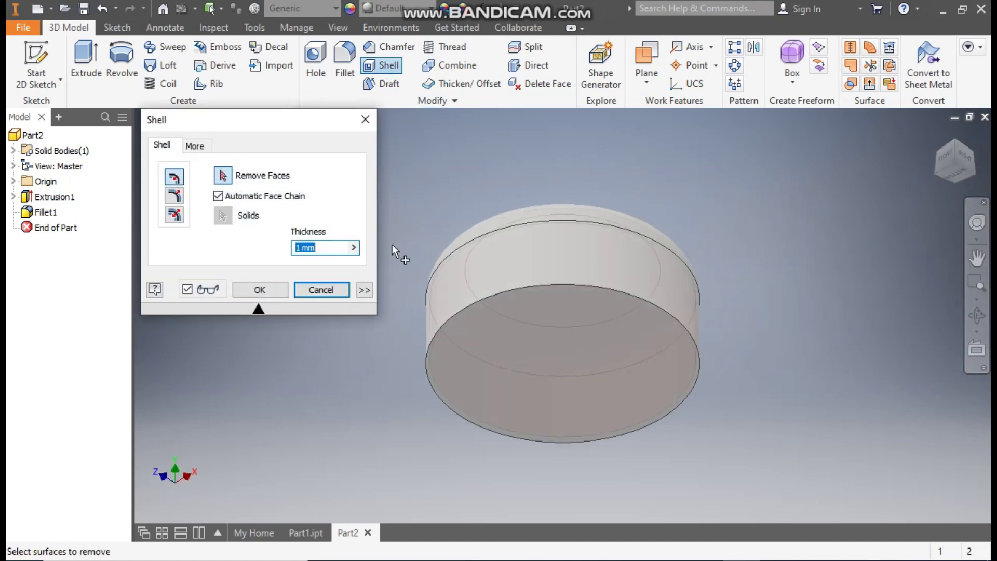
left_click(327, 248)
left_click_drag(326, 248, 289, 248)
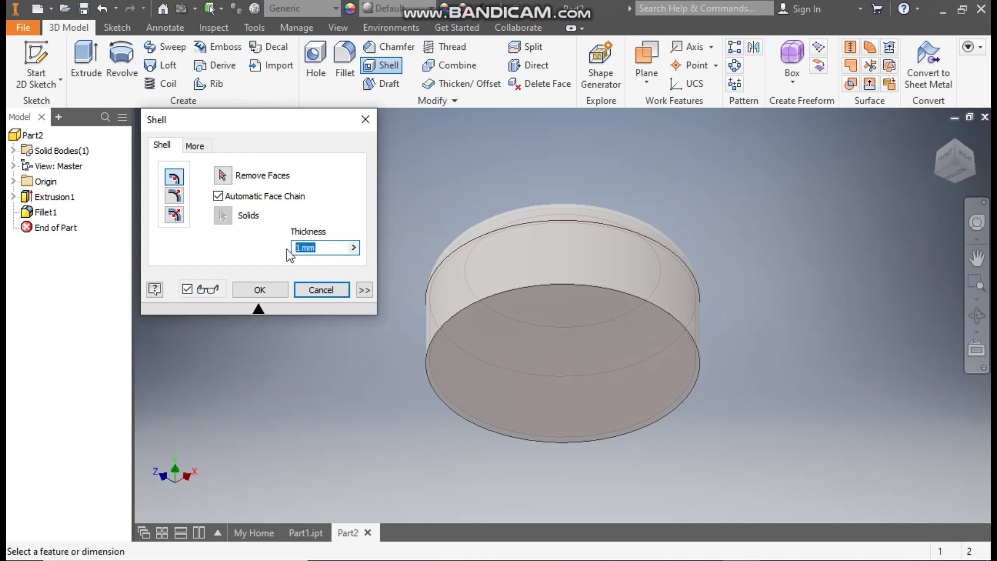
type("3")
left_click(532, 312)
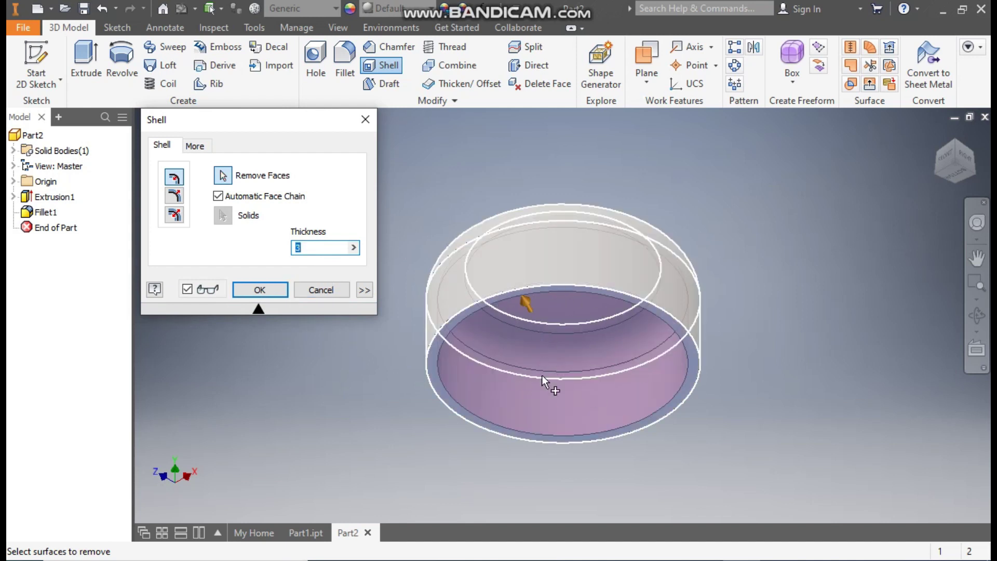
scroll(430, 371, "down", 3)
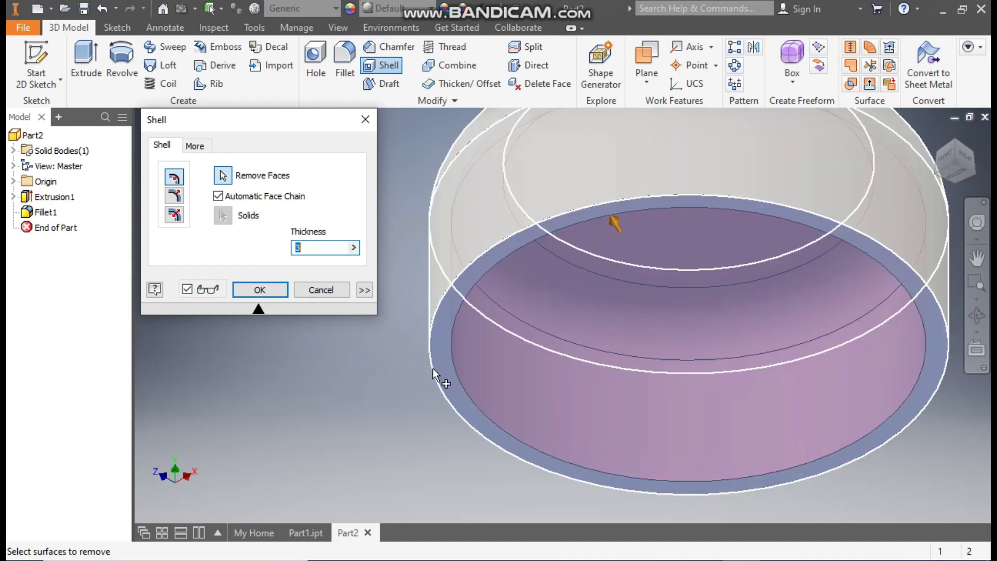
scroll(515, 378, "up", 3)
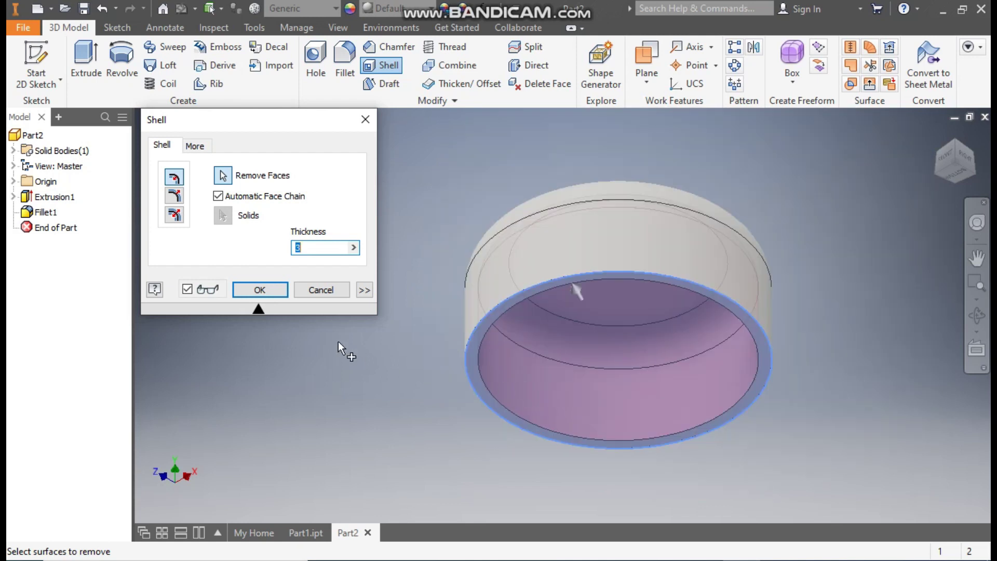
left_click(264, 288)
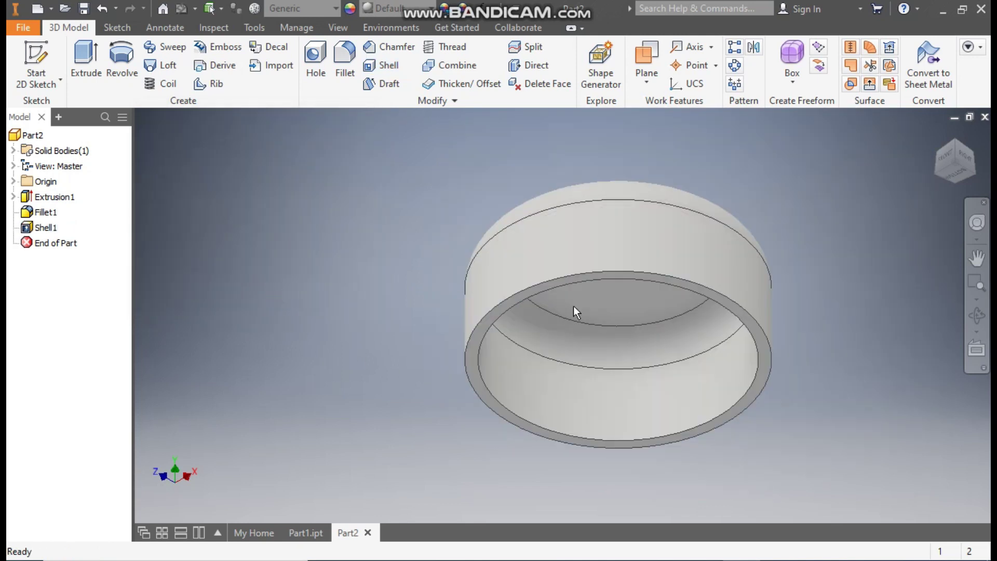
Step: On the flat top face, sketch a centre point slot centred on the origin along the Z axis, about 40 mm between centres and 6 mm wide
left_click(955, 143)
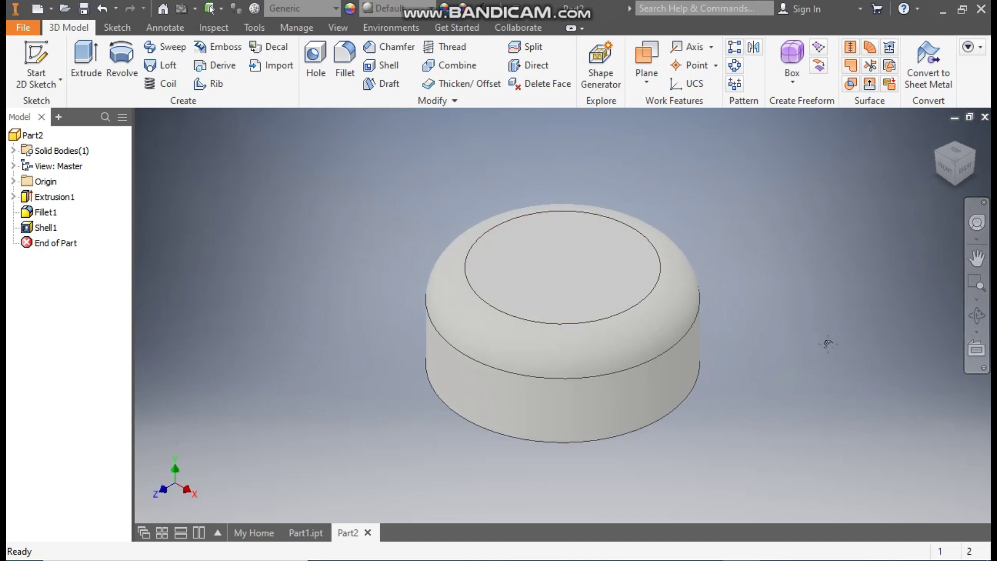
left_click(627, 263)
left_click(737, 251)
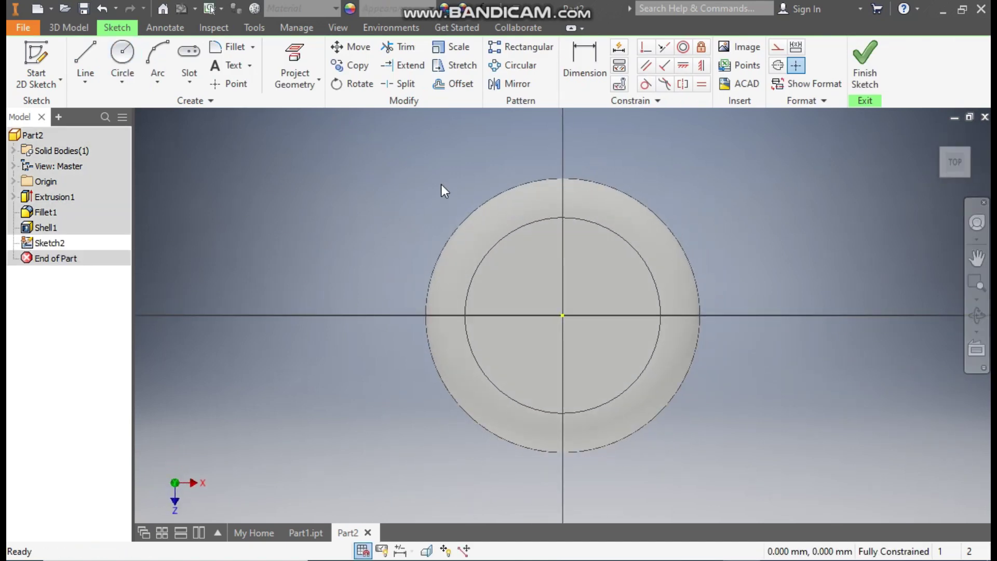
left_click(196, 82)
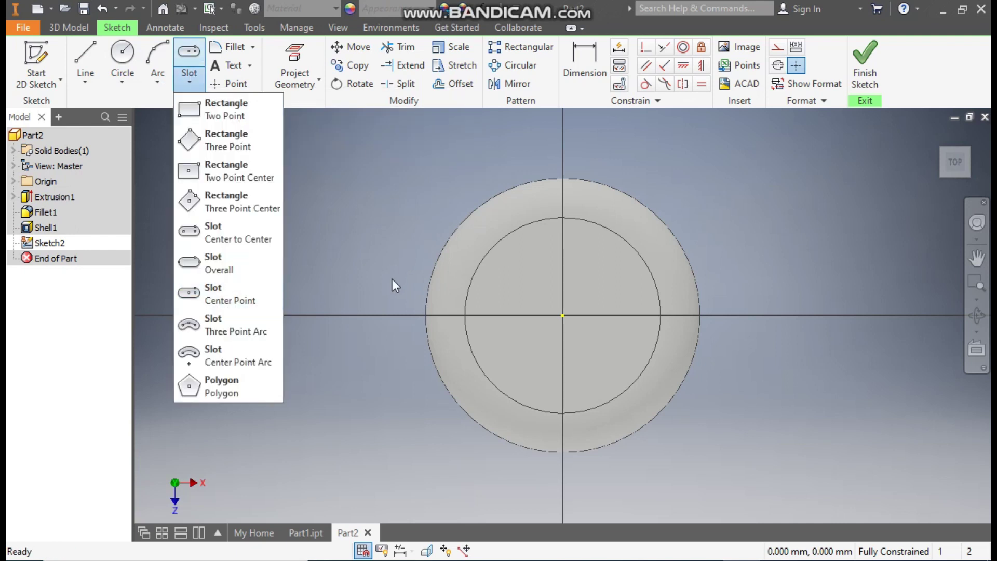
left_click(230, 301)
left_click(562, 316)
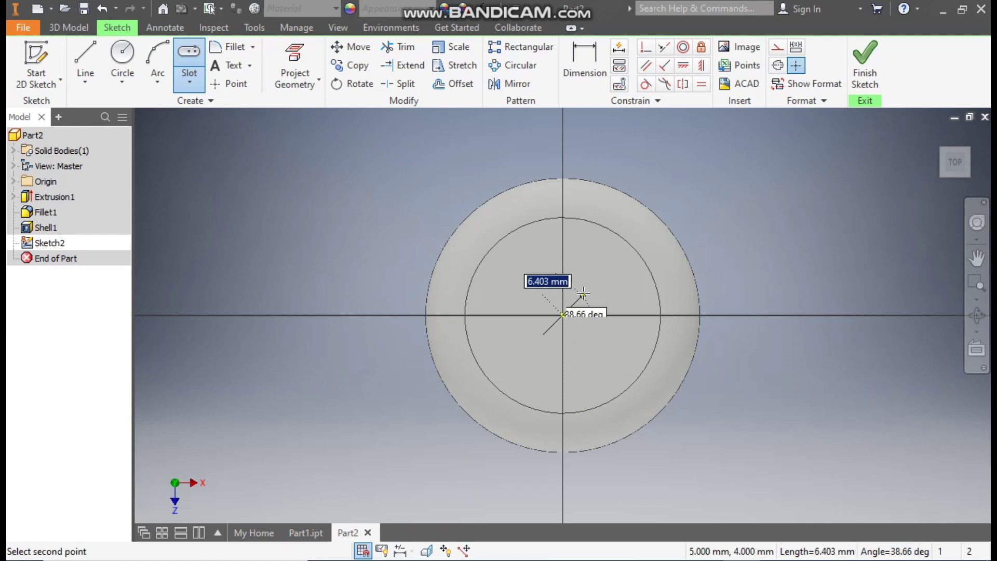
left_click(563, 236)
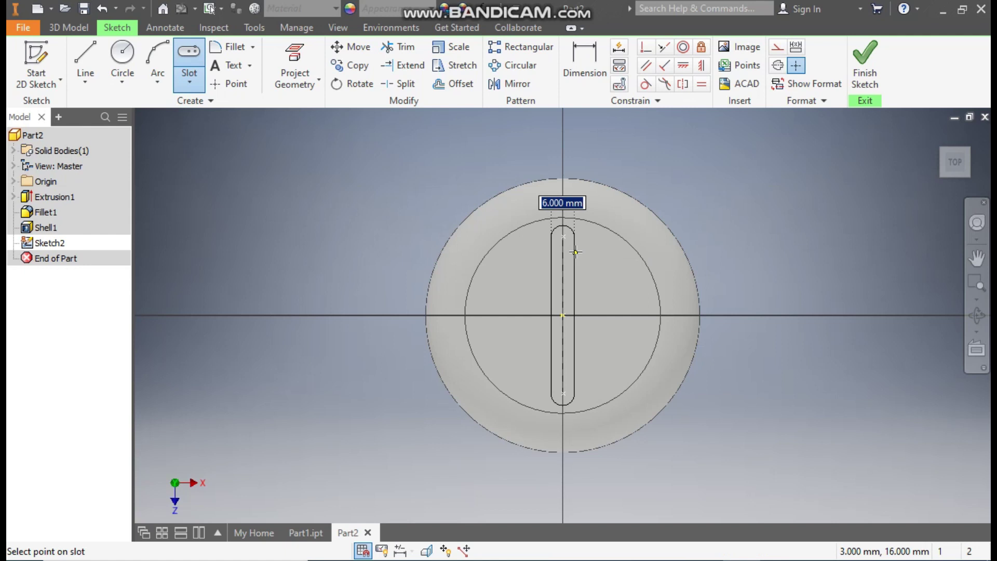
left_click(574, 251)
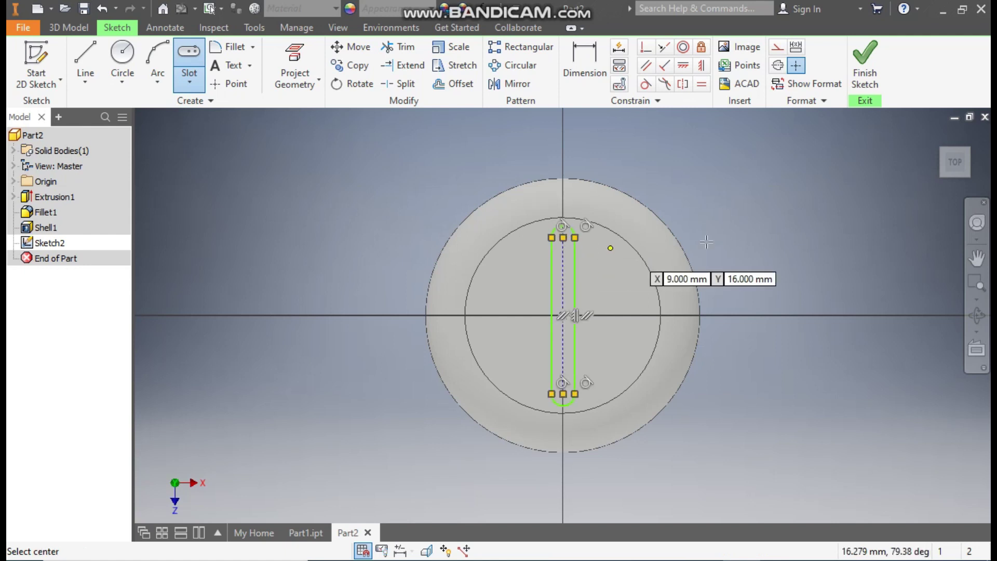
Step: Dimension the slot's centre-to-centre length as 40 mm
left_click(587, 66)
left_click(563, 261)
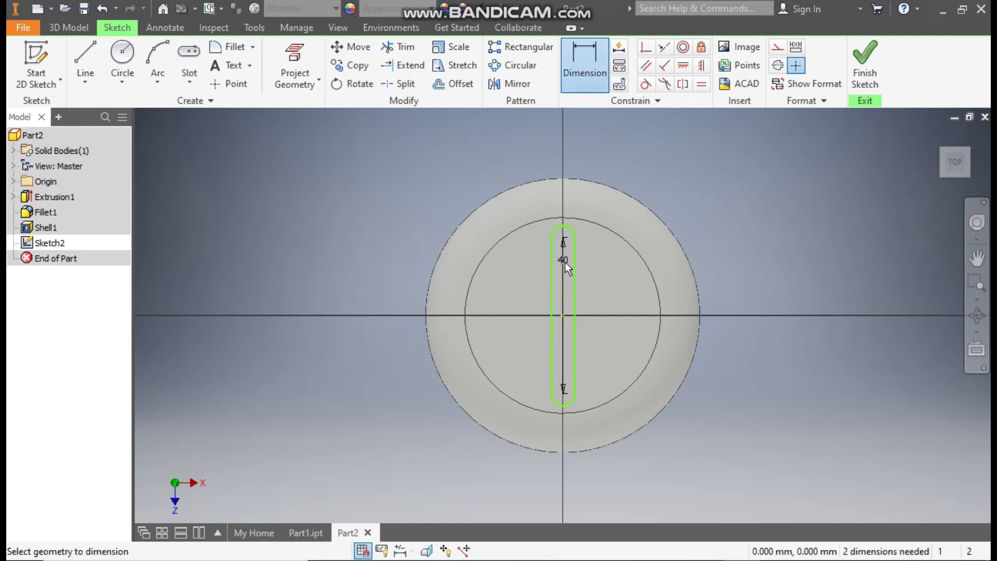
left_click(512, 294)
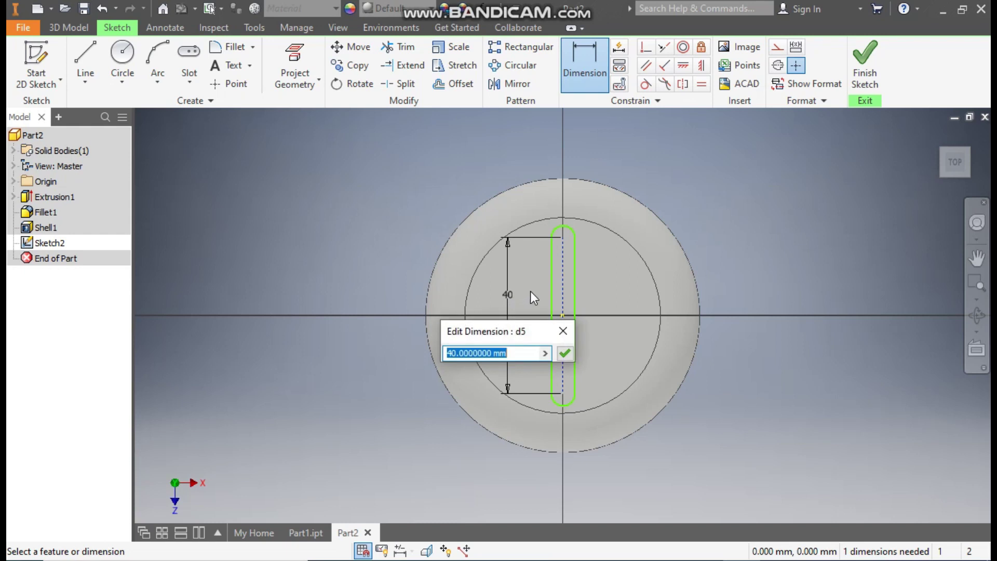
key("Return")
Step: Dimension the slot's width between its two straight sides as 2 mm
left_click(552, 262)
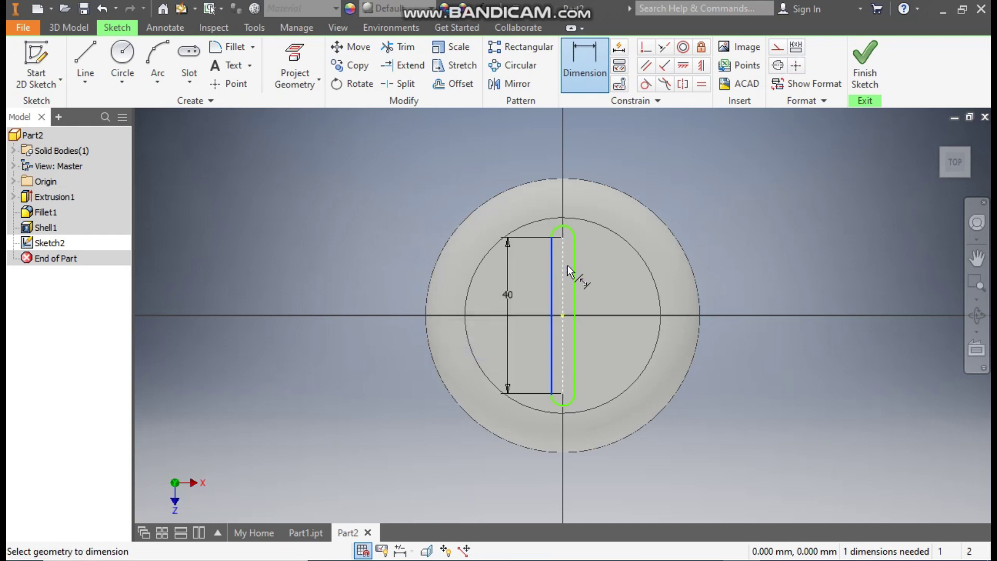
left_click(574, 269)
left_click(599, 262)
type("2")
key("Return")
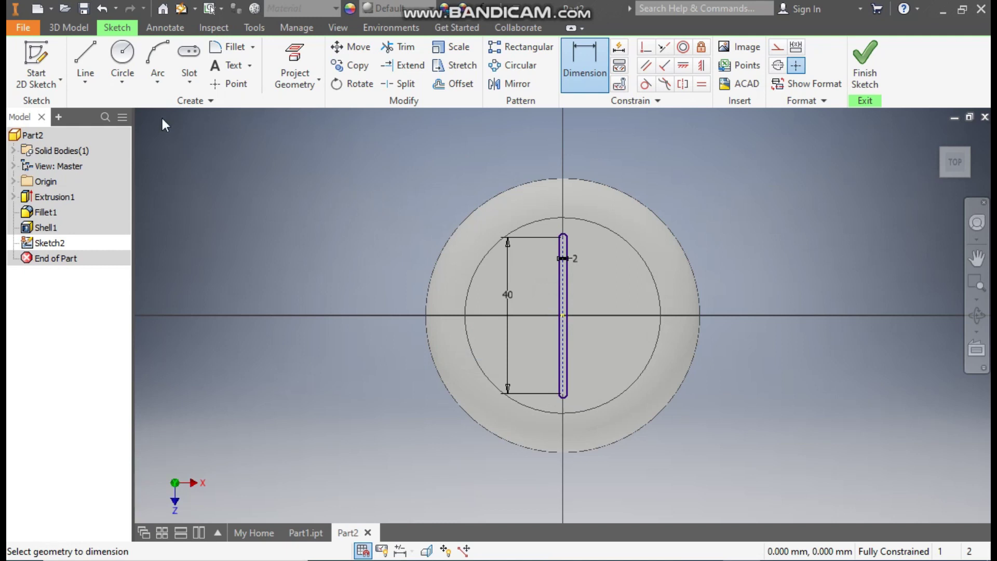
Step: Sketch a line about 47 mm long from the origin along the negative X axis and convert it to construction geometry
left_click(96, 57)
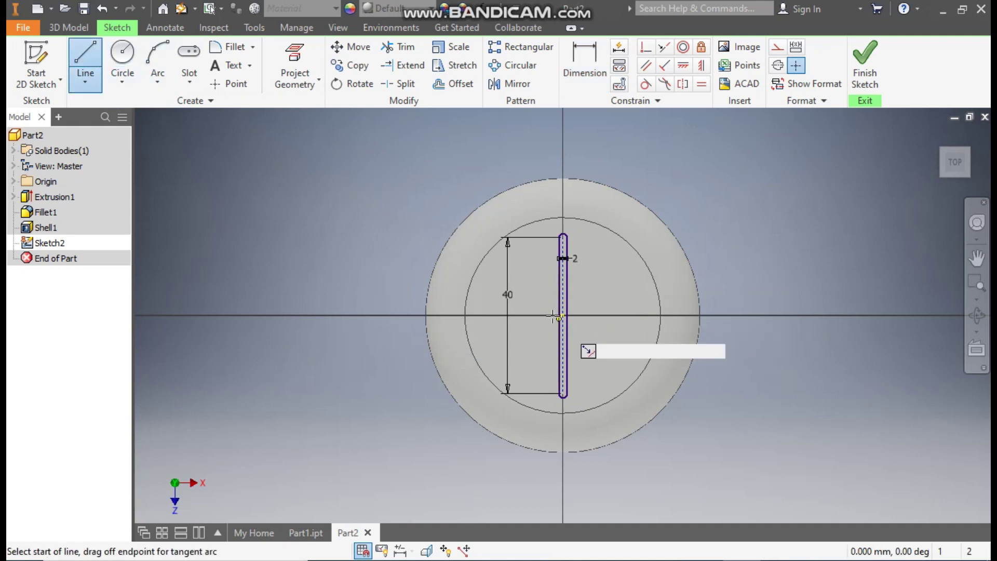
scroll(566, 317, "up", 3)
left_click(573, 316)
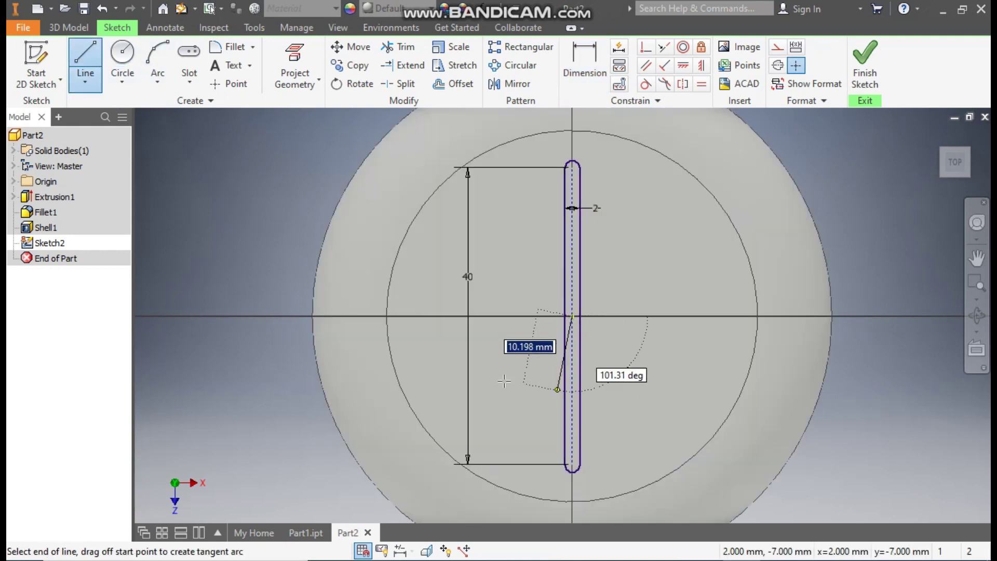
left_click(225, 317)
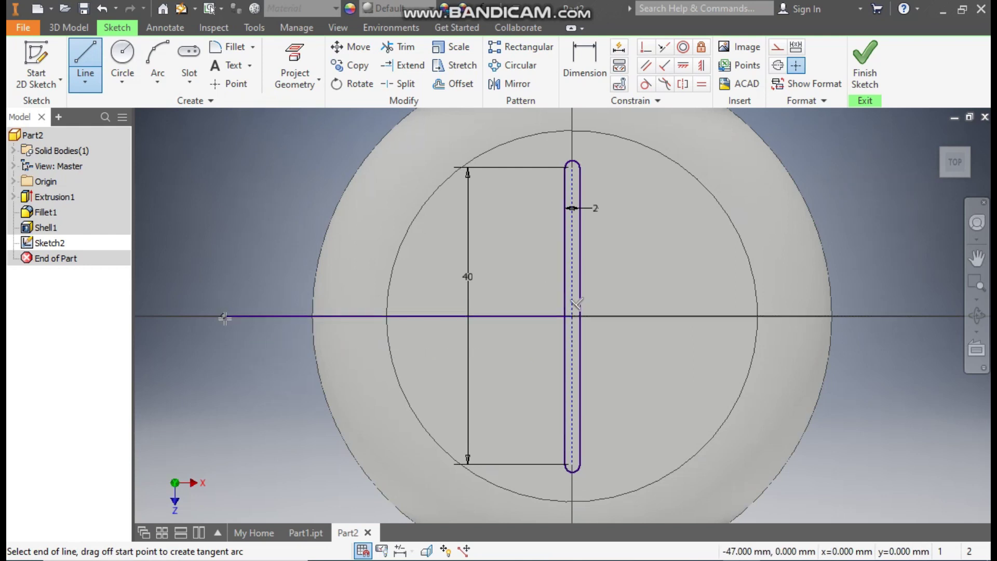
key("Escape")
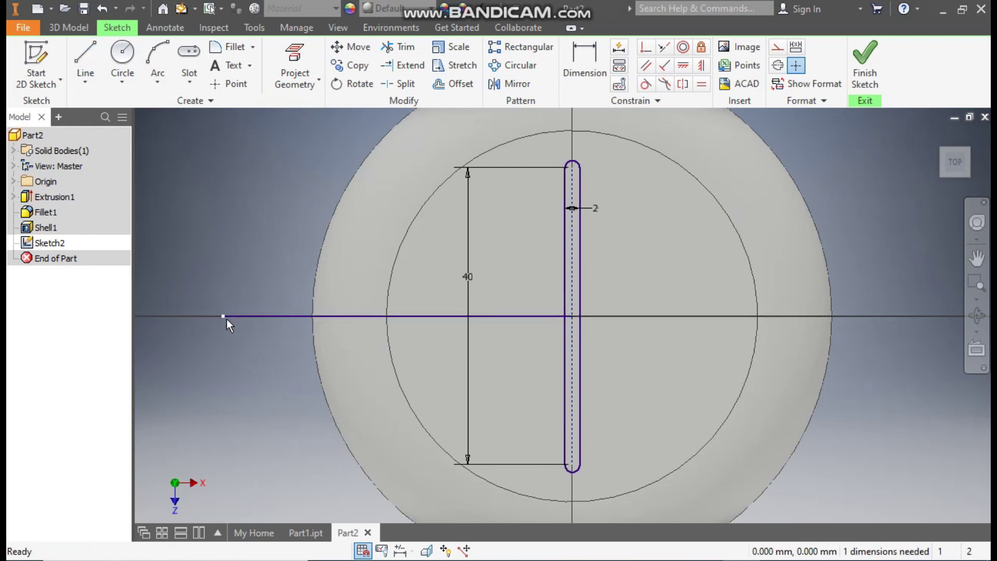
left_click(261, 315)
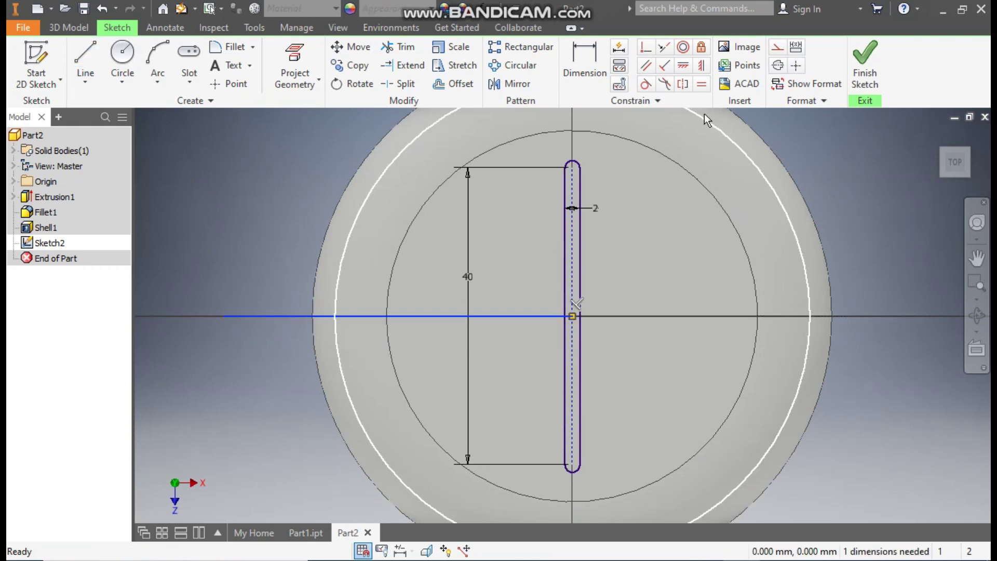
left_click(778, 49)
middle_click_drag(893, 249, 806, 247)
scroll(807, 255, "down", 1)
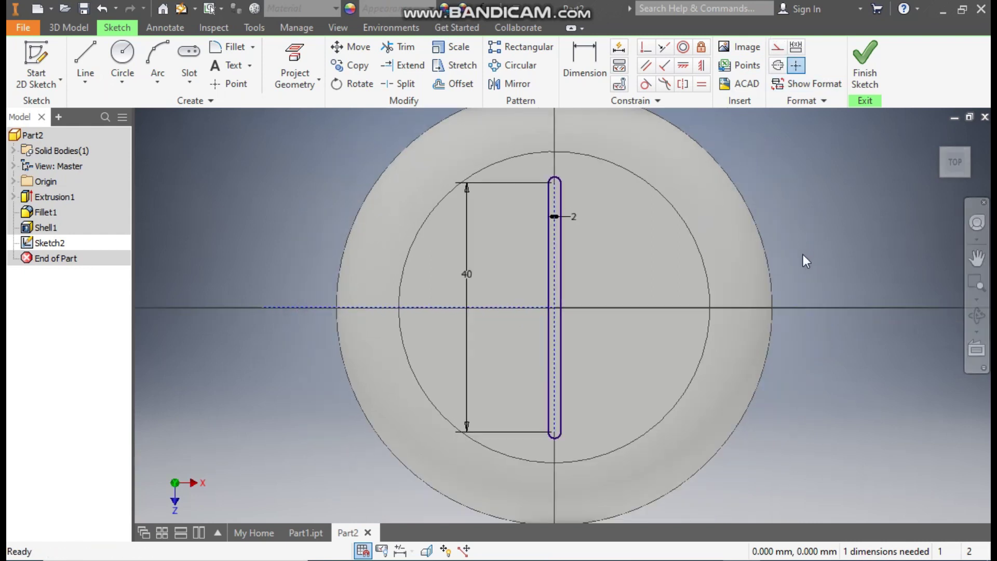
left_click(510, 47)
left_click_drag(580, 163, 528, 447)
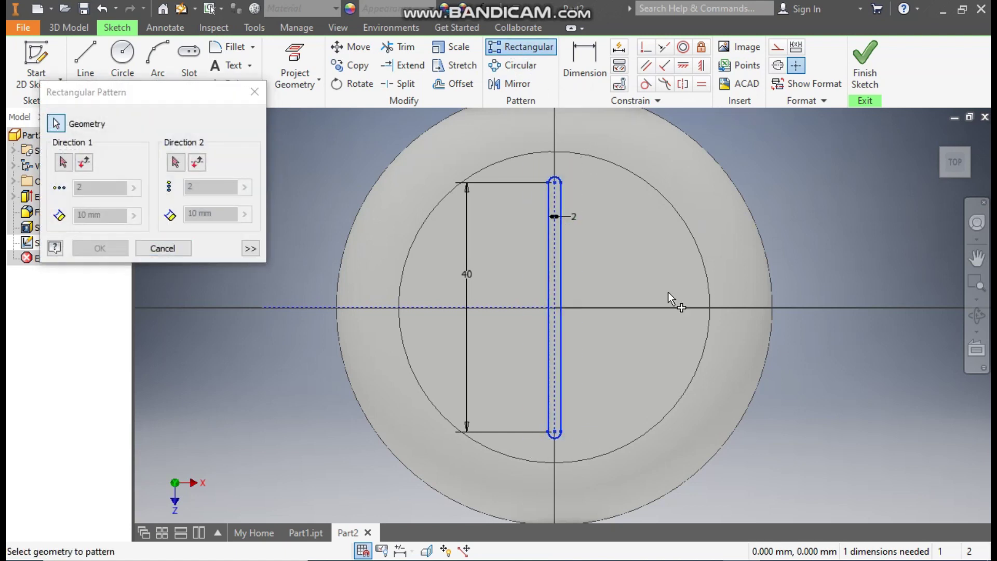
left_click(63, 163)
left_click(64, 163)
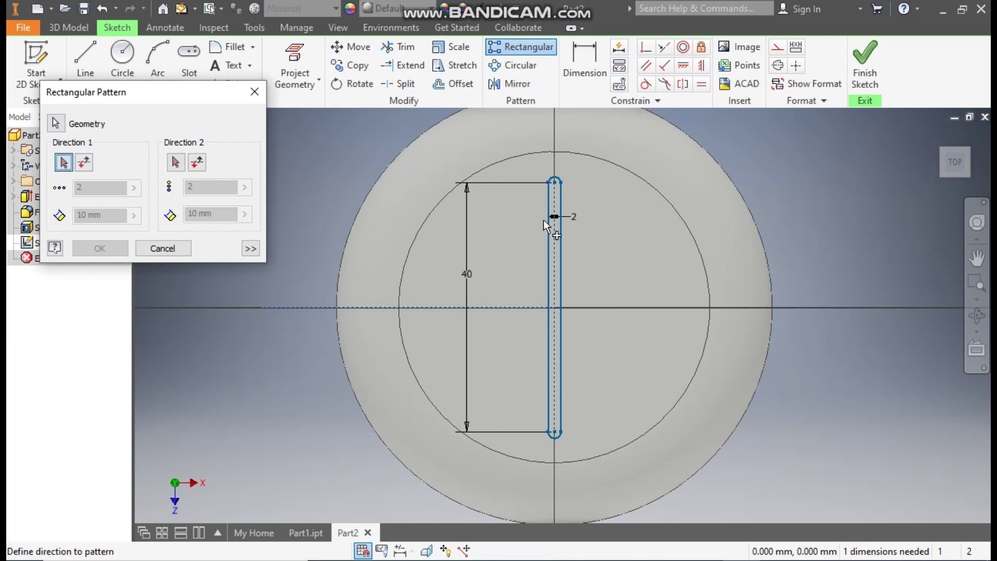
left_click(517, 309)
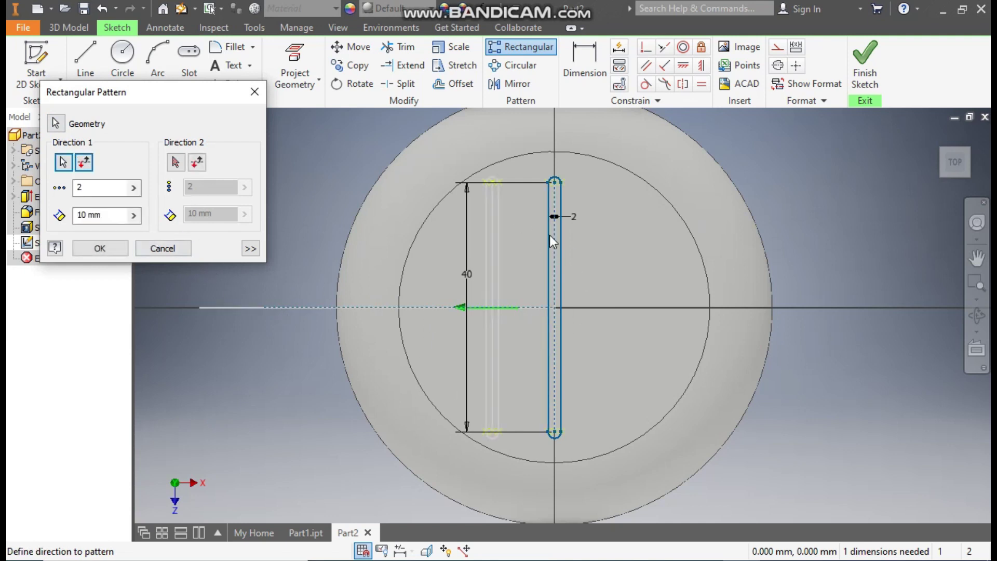
left_click(264, 96)
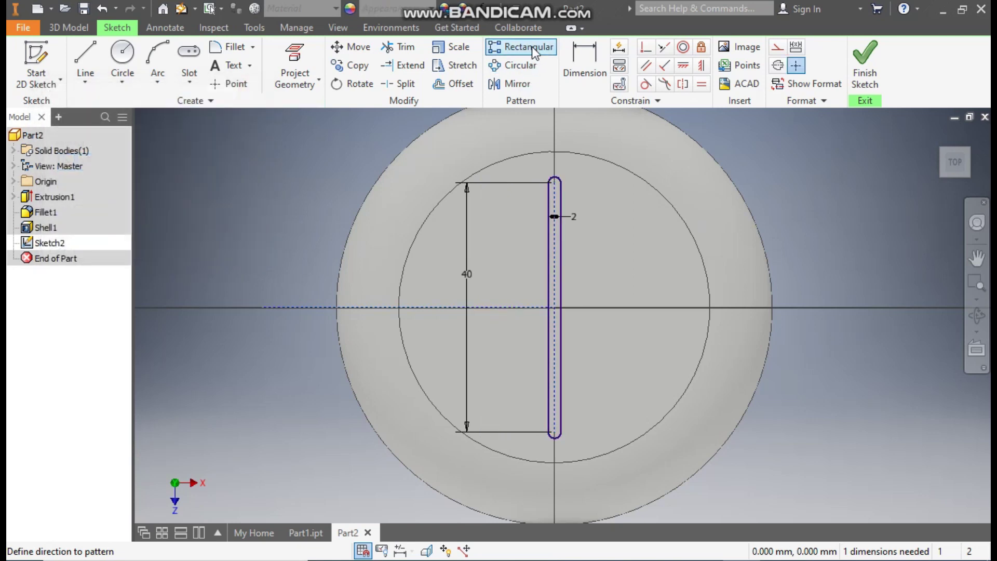
Step: Start a rectangular pattern of the slot outline along the construction line, with 4 instances spaced 6 mm apart in the first direction
left_click(532, 47)
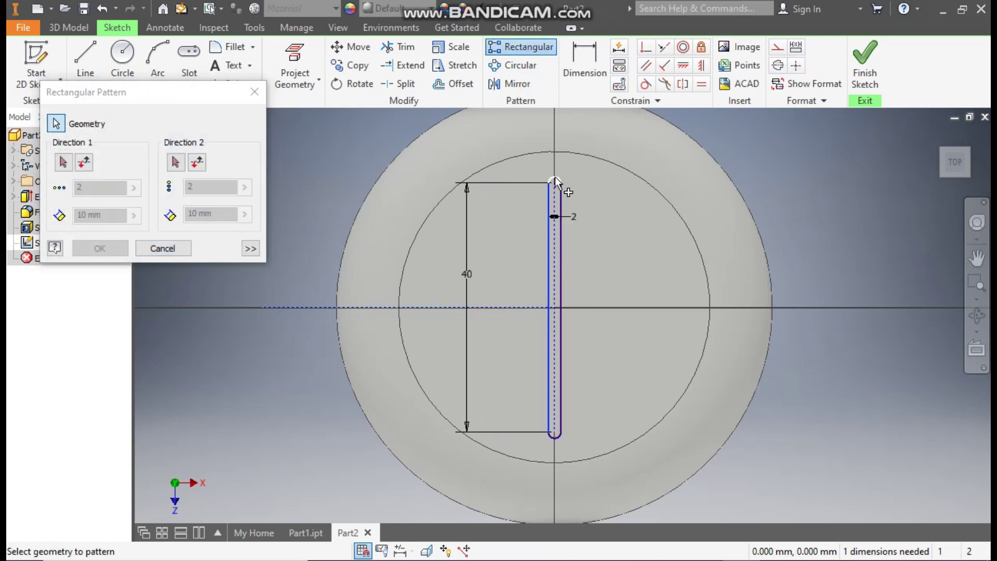
left_click(559, 202)
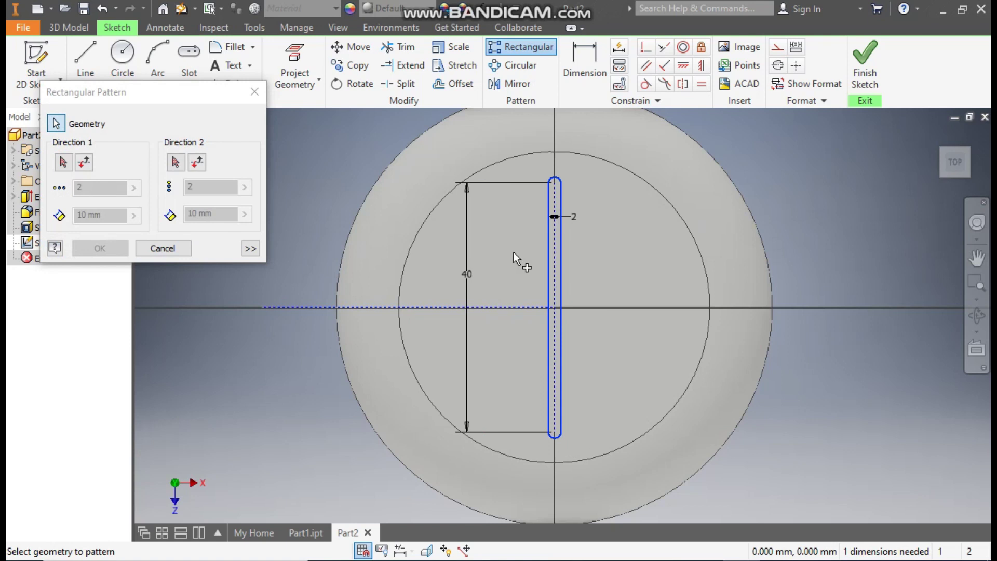
left_click(63, 162)
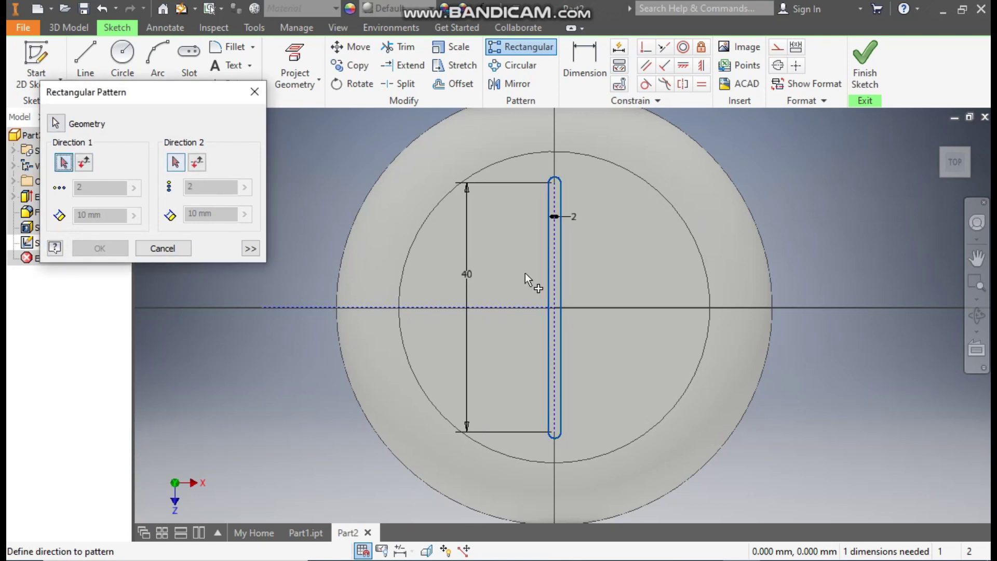
left_click(517, 307)
middle_click_drag(494, 265, 634, 271)
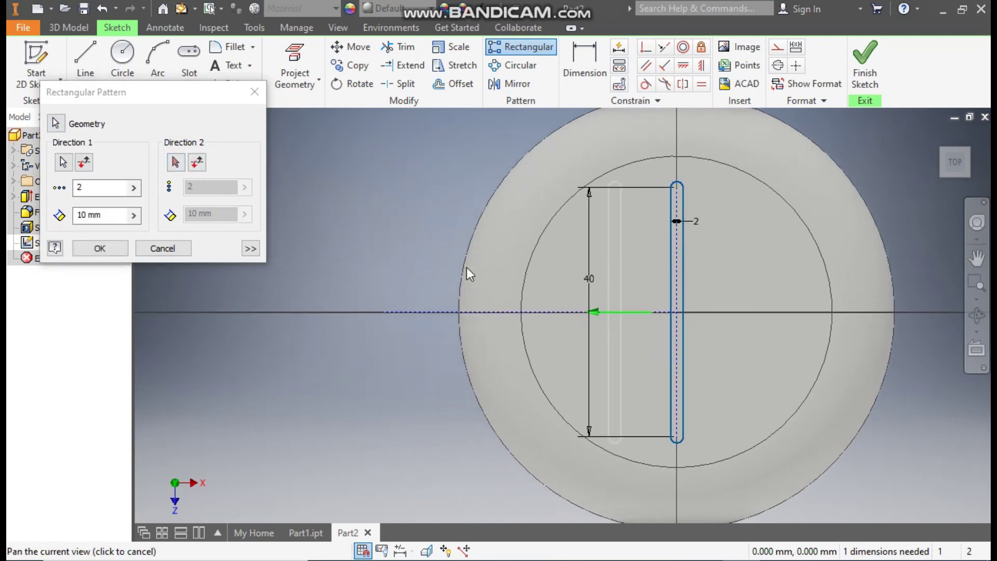
left_click(111, 188)
double_click(96, 186)
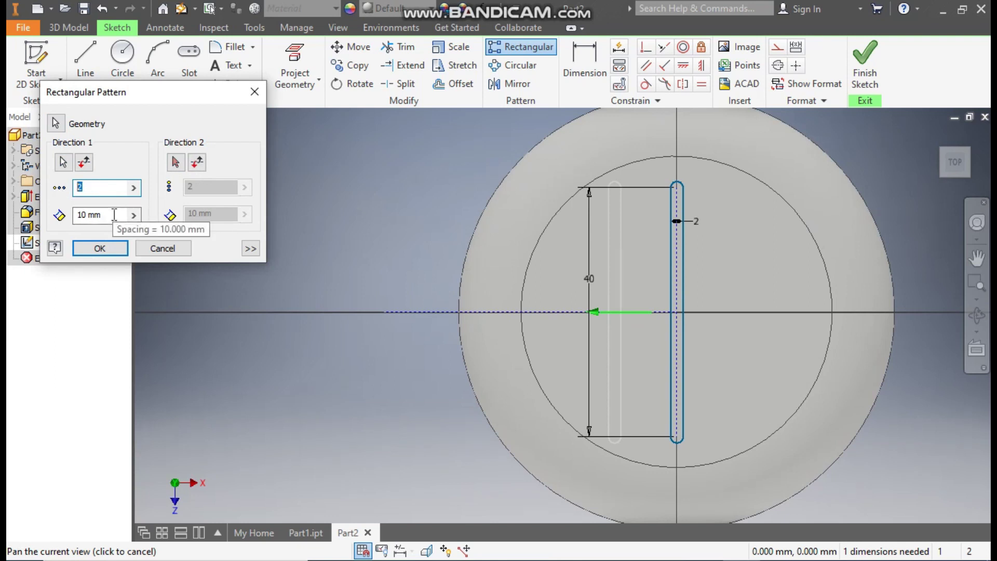
left_click(97, 187)
type("4")
left_click_drag(109, 216, 52, 221)
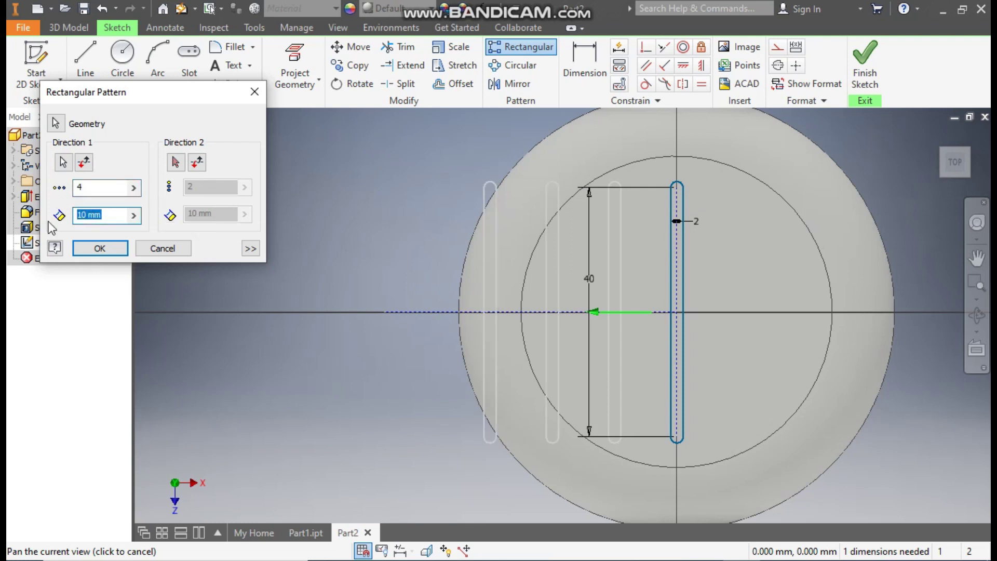
type("6")
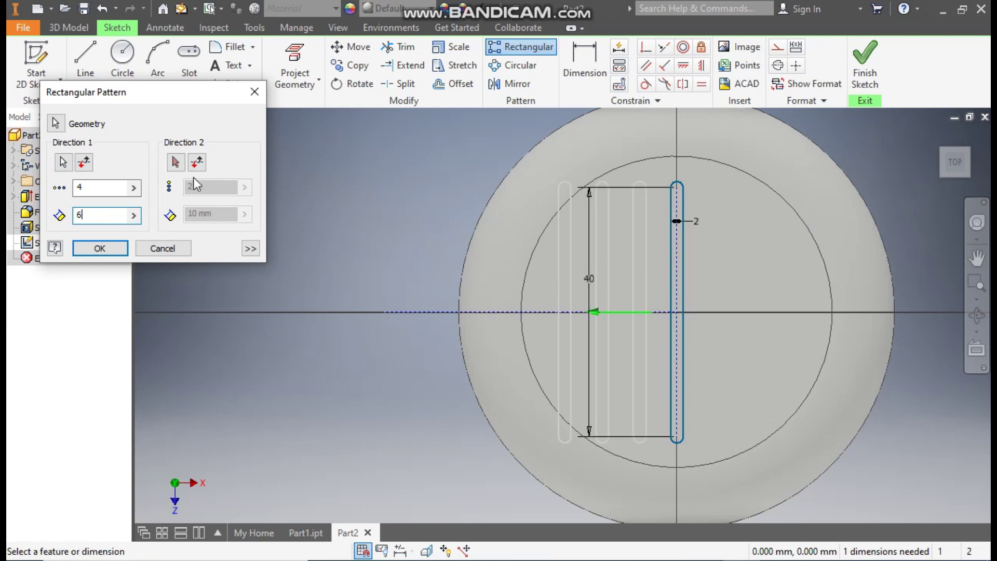
Step: Add a second, reversed pattern direction along the construction line with 4 instances at 6 mm spacing, create the pattern and finish the sketch
left_click(176, 162)
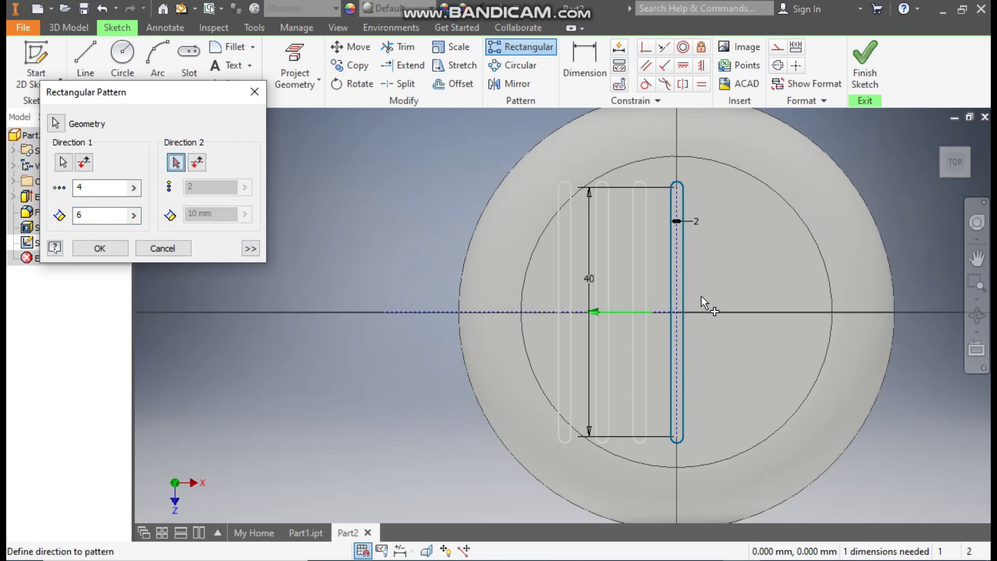
left_click(513, 311)
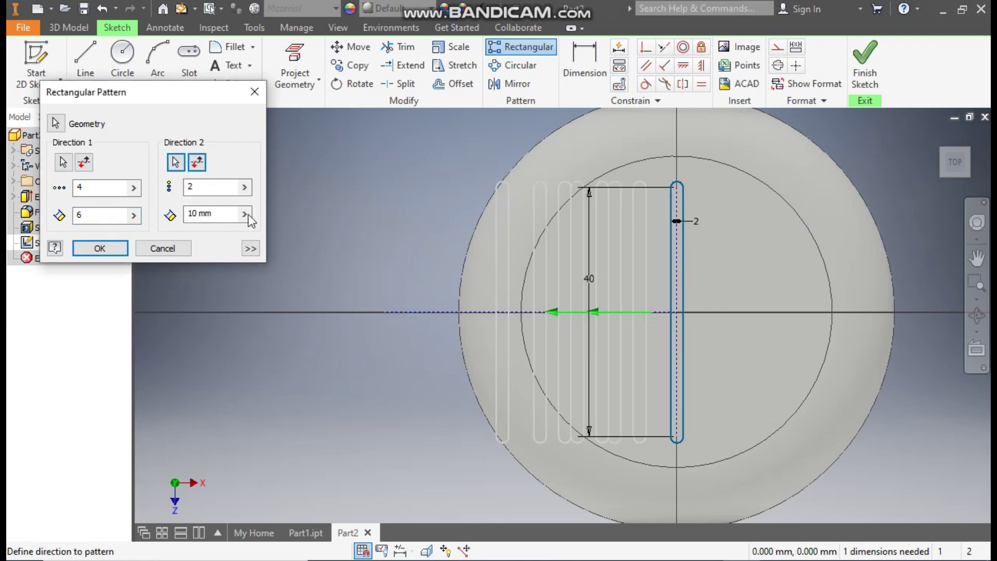
left_click(197, 164)
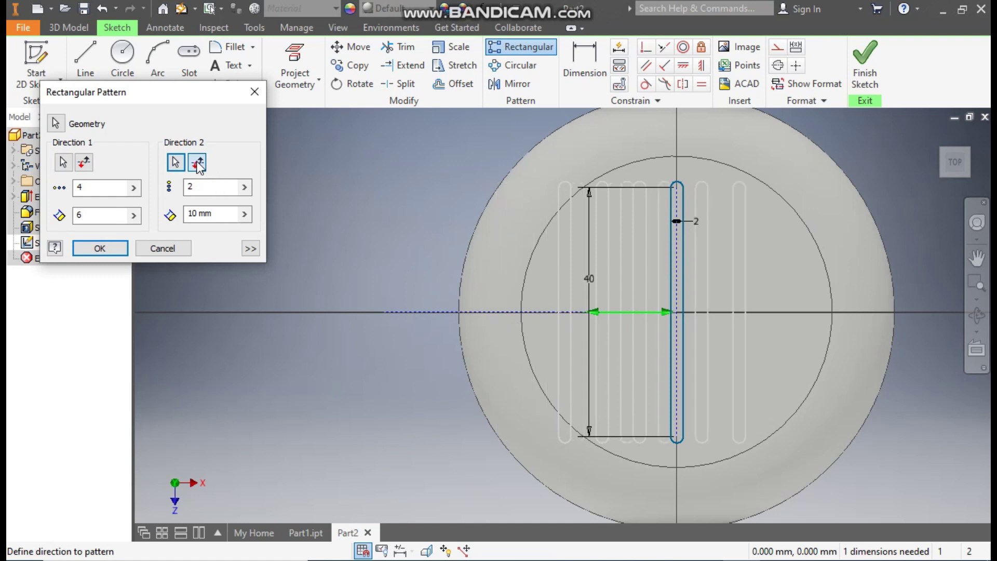
left_click_drag(212, 186, 182, 197)
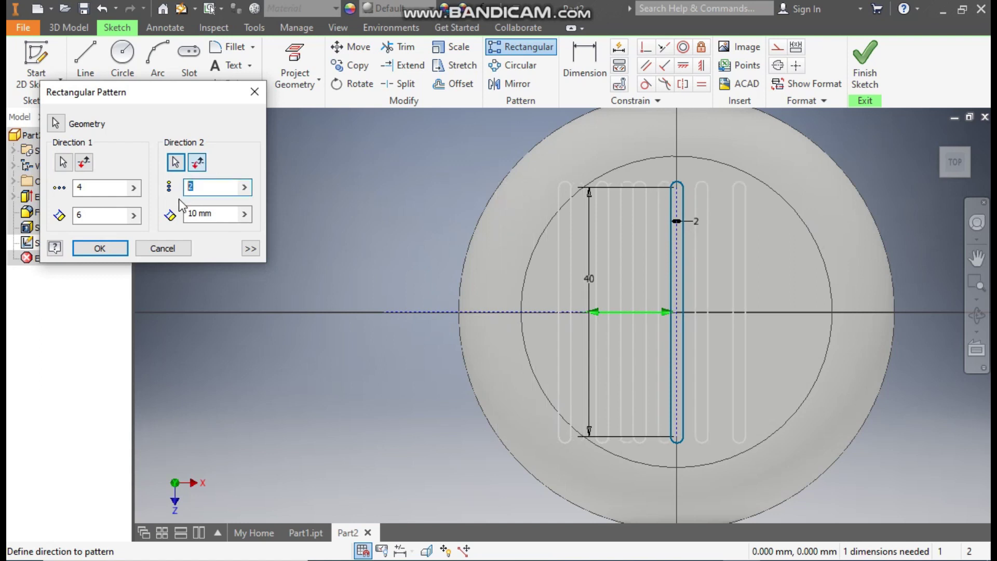
left_click_drag(219, 217, 187, 221)
type("6")
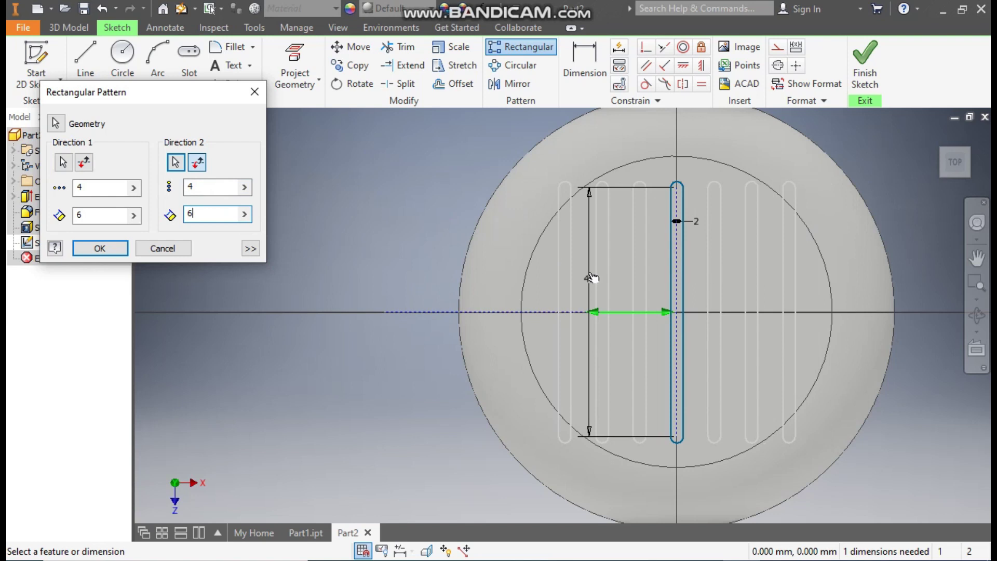
left_click(93, 249)
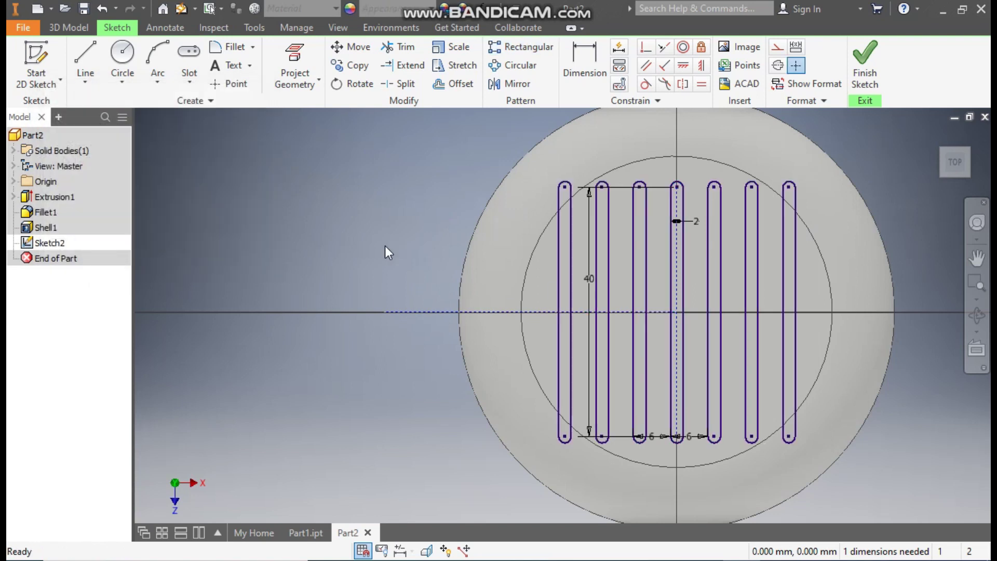
left_click(862, 60)
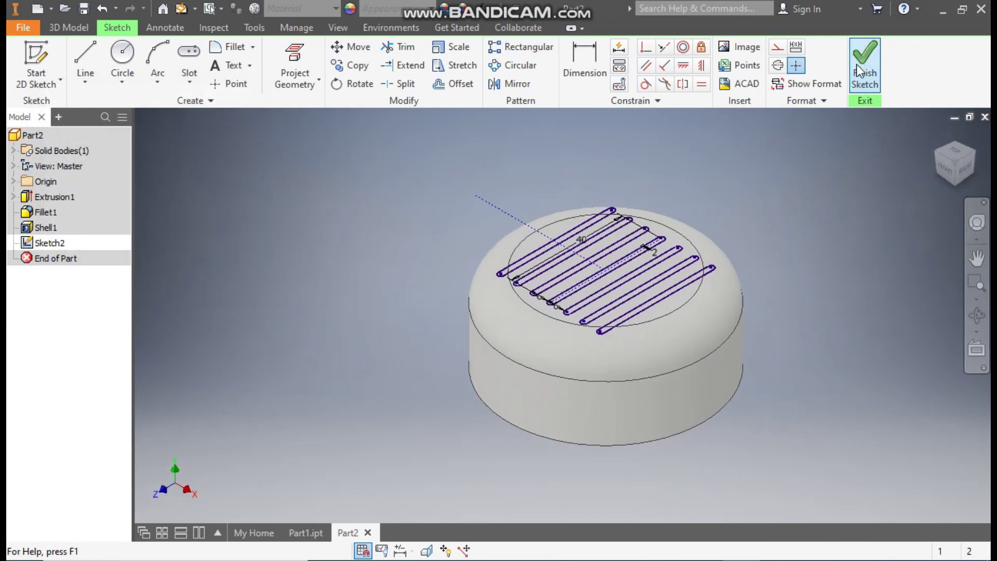
Step: Extrude all the patterned slot profiles as a 30 mm cut down through the cover's top wall
left_click(95, 60)
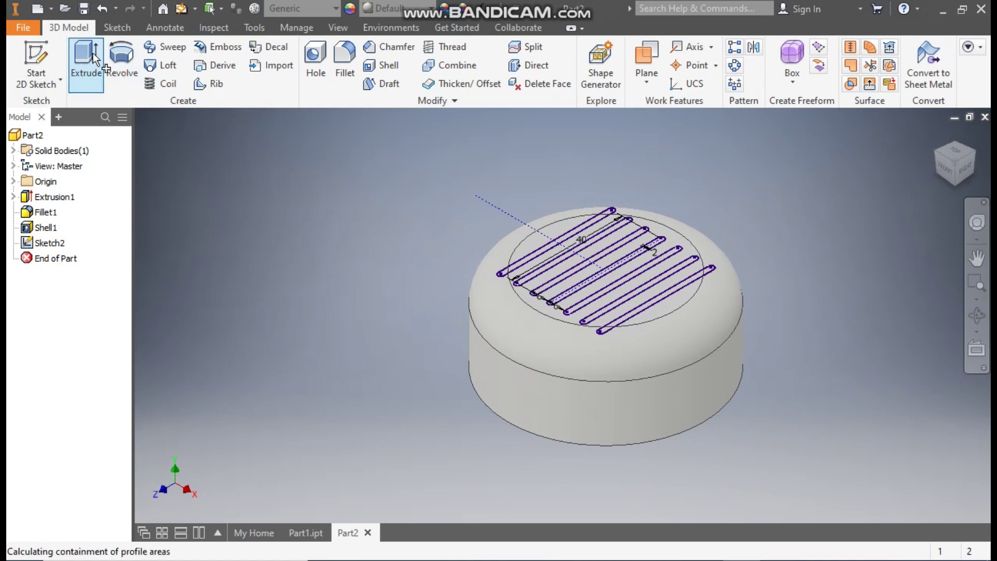
mouse_move(814, 172)
left_mouse_down()
mouse_move(618, 344)
mouse_move(431, 441)
left_mouse_up()
left_click_drag(955, 185, 926, 207)
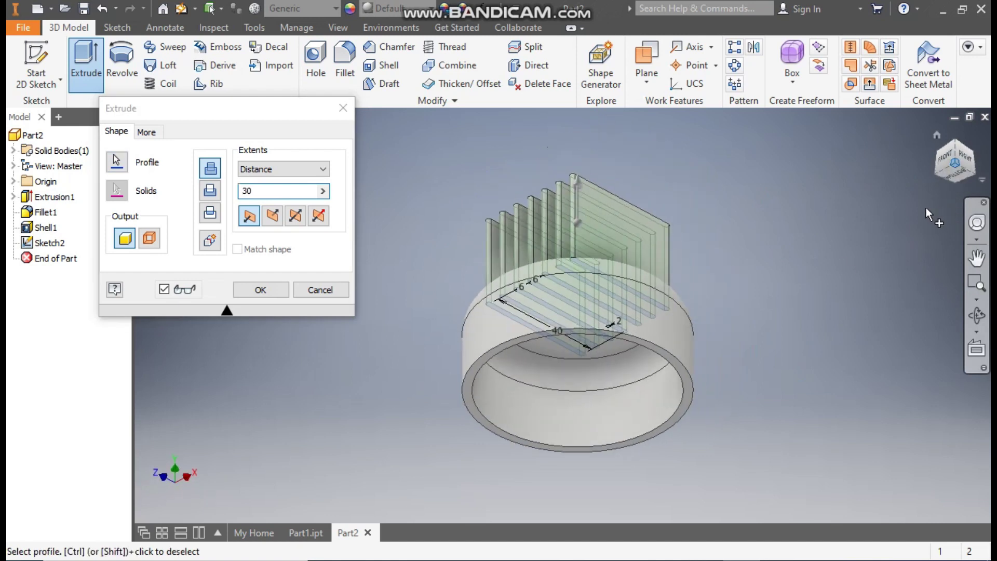
left_click(210, 191)
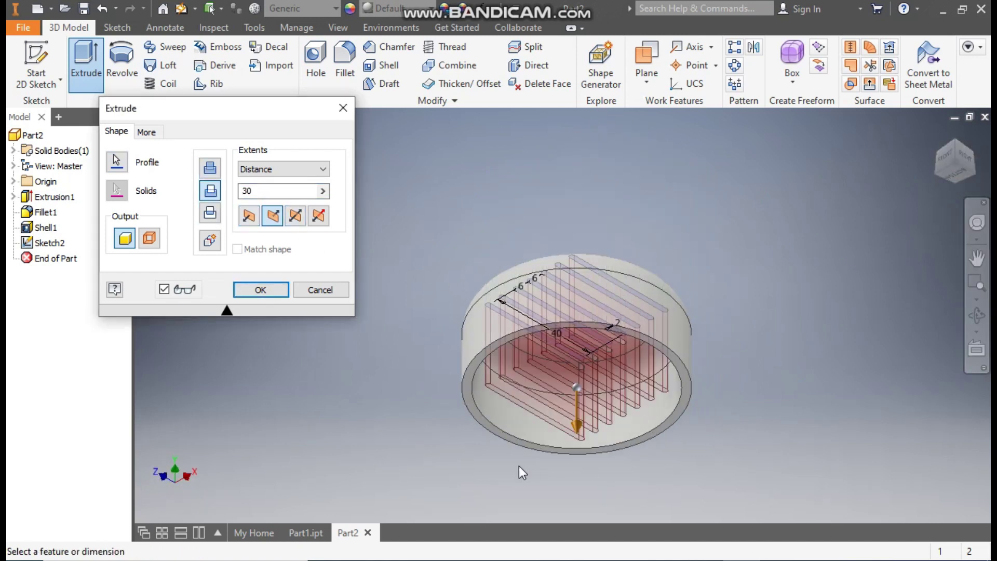
scroll(517, 417, "down", 2)
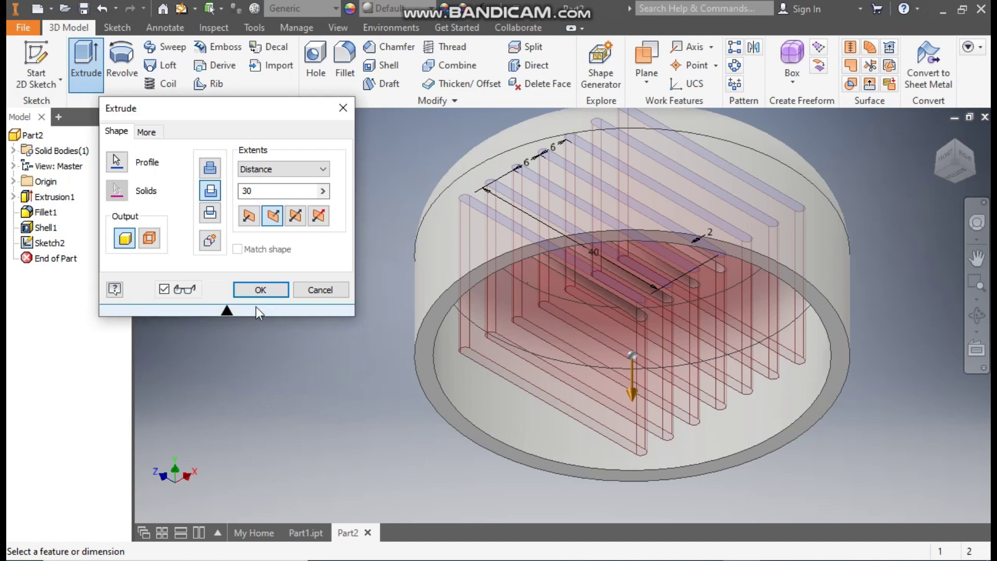
left_click(261, 289)
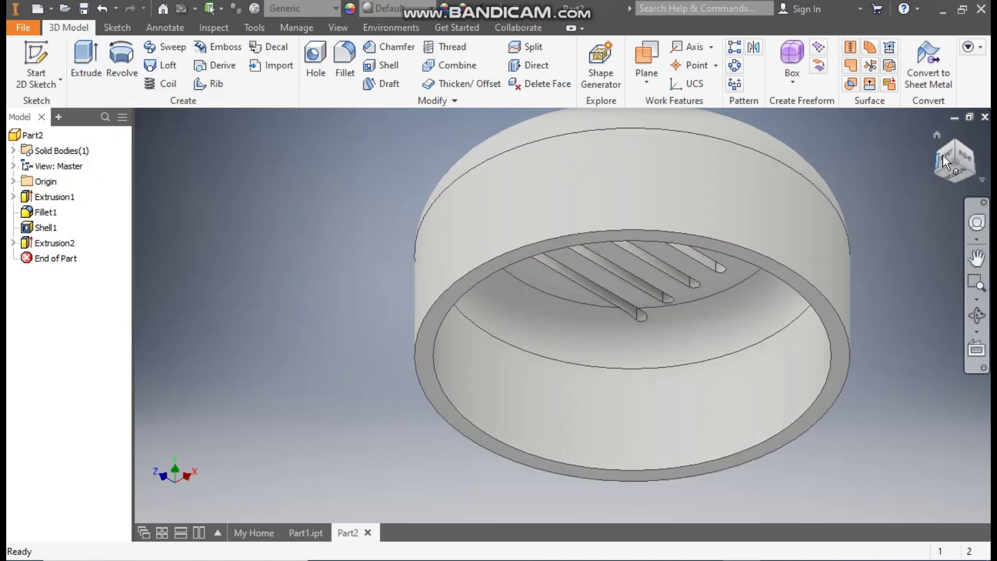
left_click(958, 142)
middle_click_drag(800, 230, 885, 235)
scroll(868, 262, "down", 2)
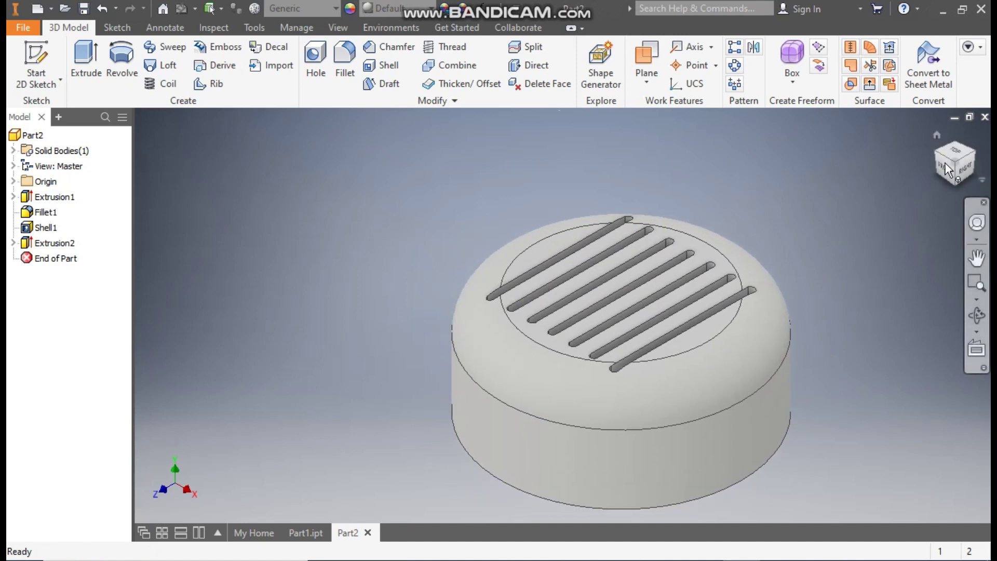
left_click(955, 151)
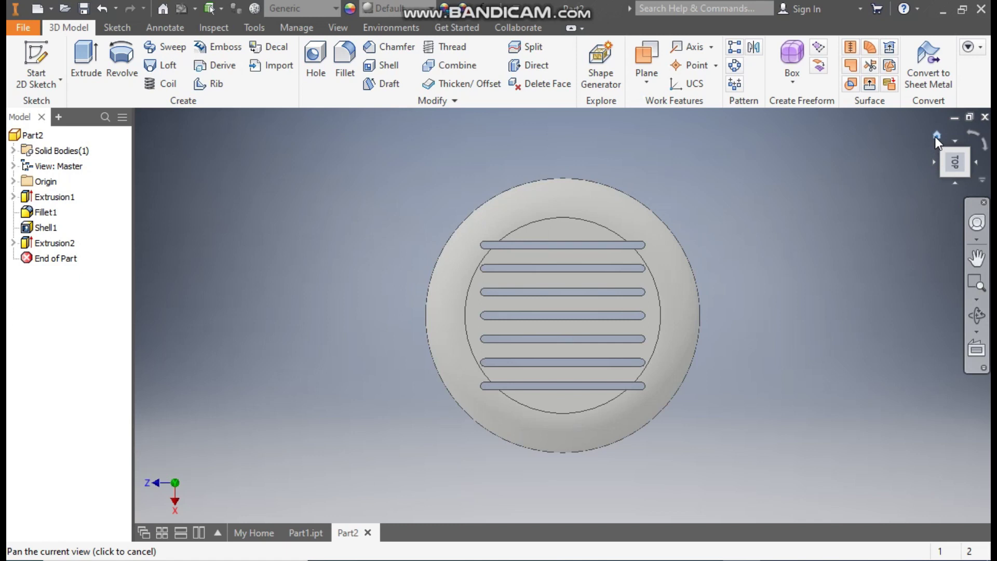
left_click(936, 137)
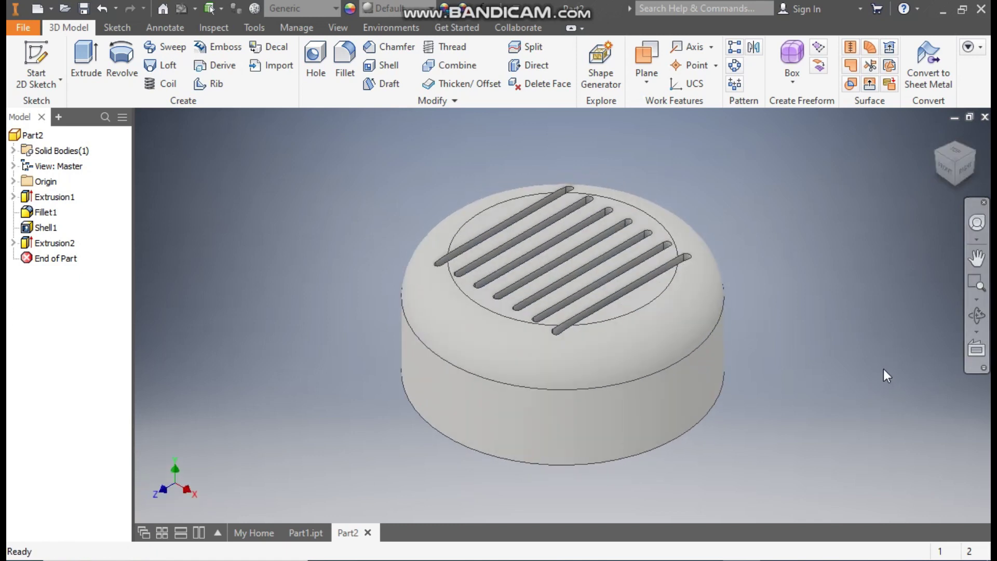
scroll(566, 260, "down", 3)
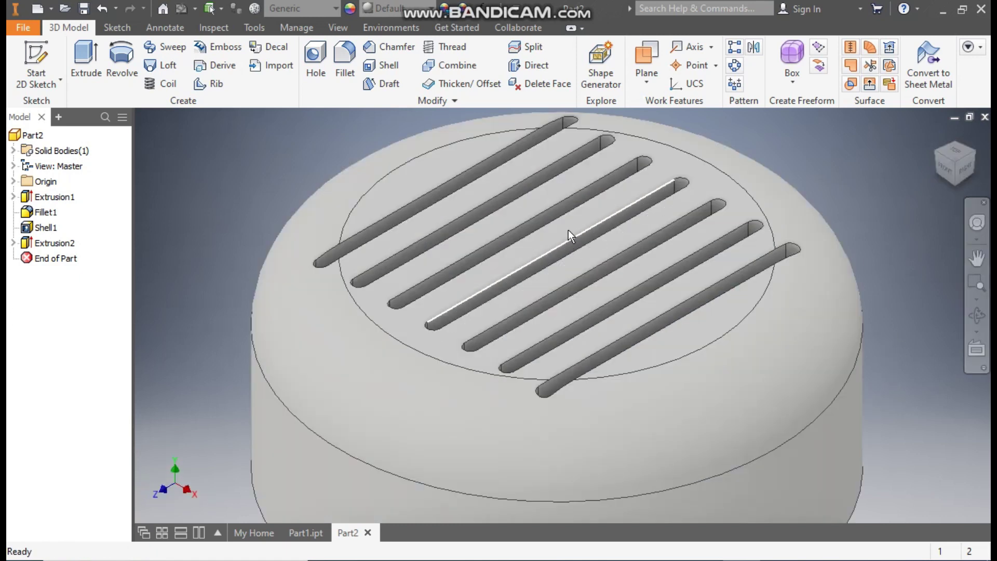
Step: Sketch two concentric circles, 25 mm and 15 mm in diameter, centred on the origin on the cover's flat top face
left_click(568, 229)
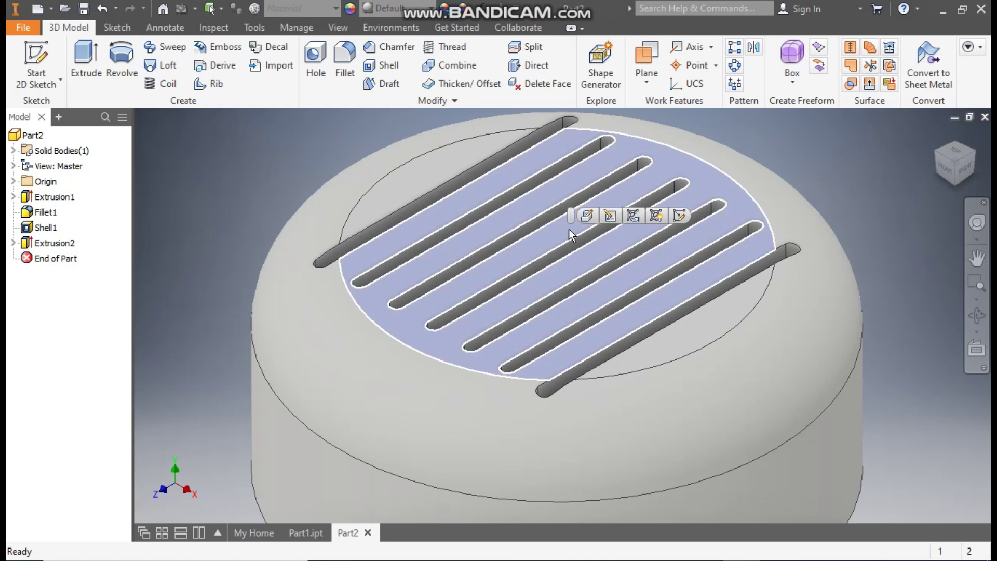
left_click(678, 215)
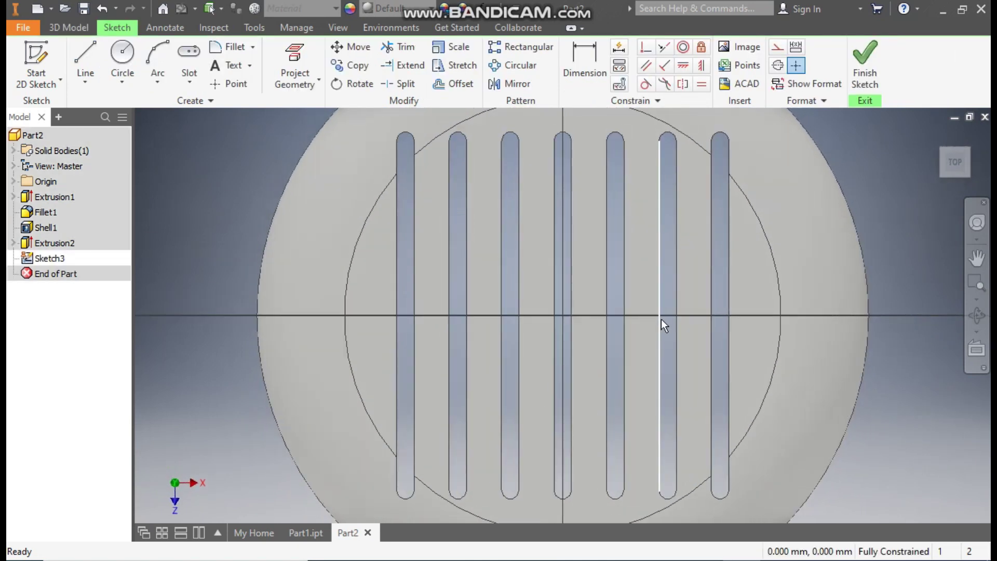
middle_click_drag(616, 337, 609, 336)
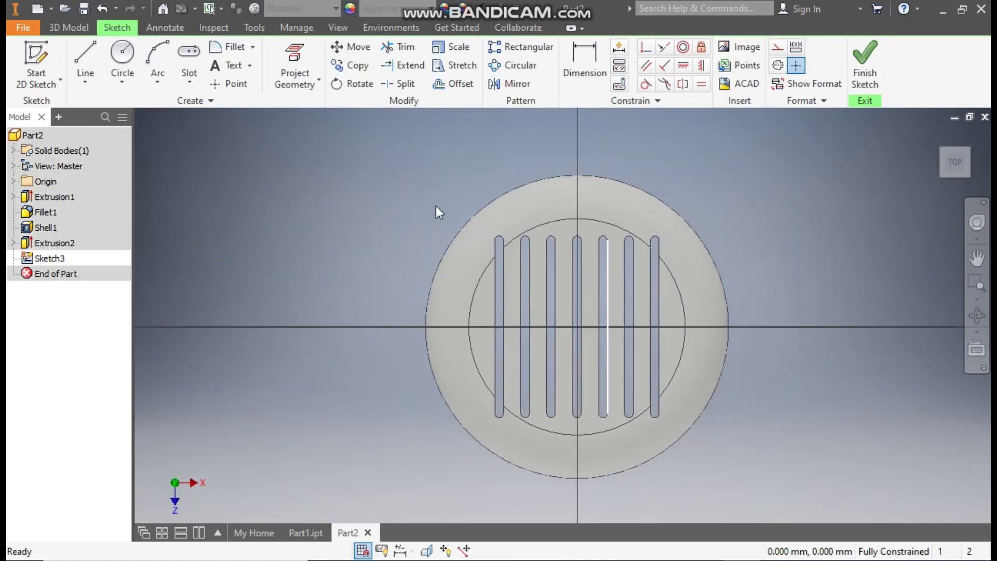
left_click(123, 54)
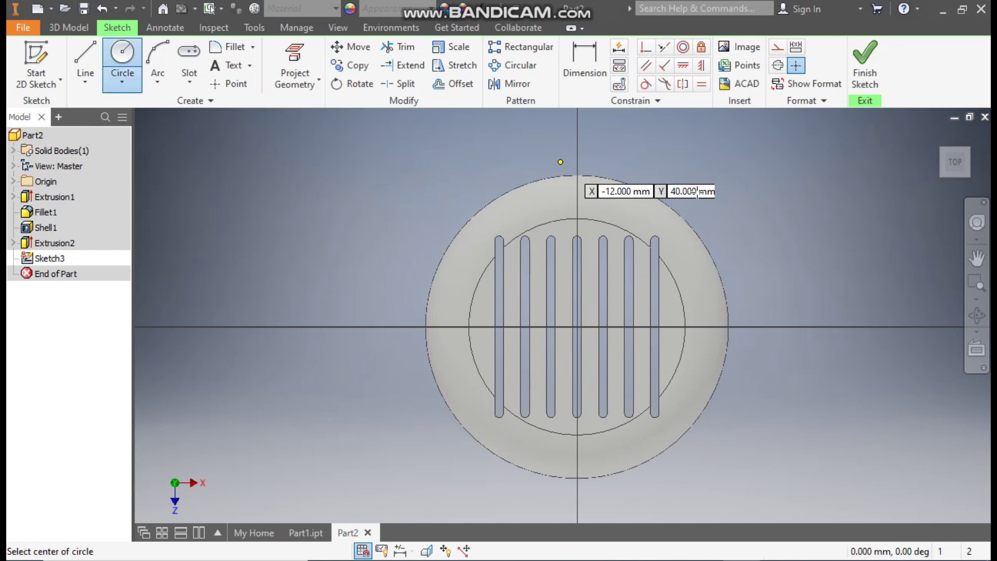
left_click(577, 327)
scroll(622, 312, "up", 3)
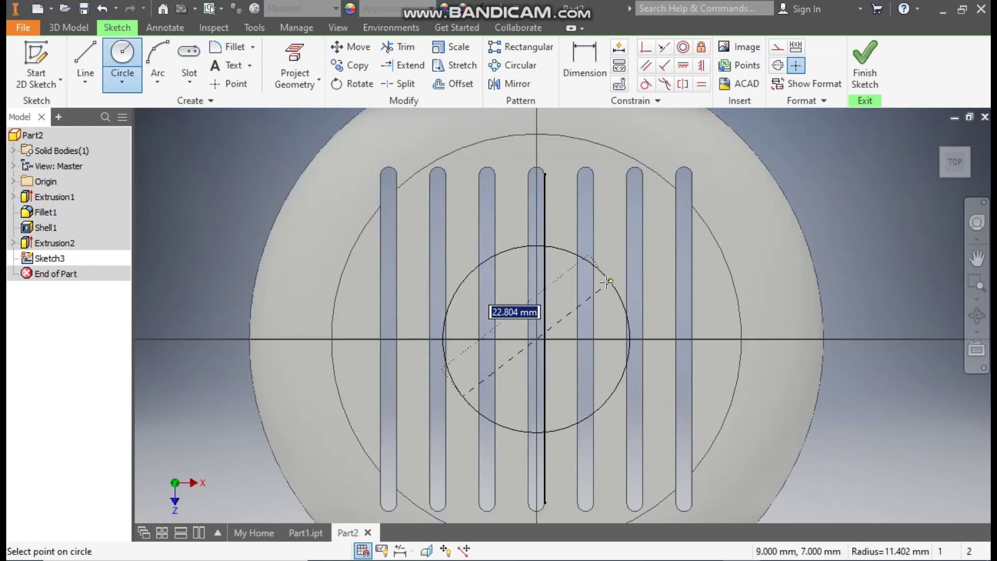
type("25")
key("Return")
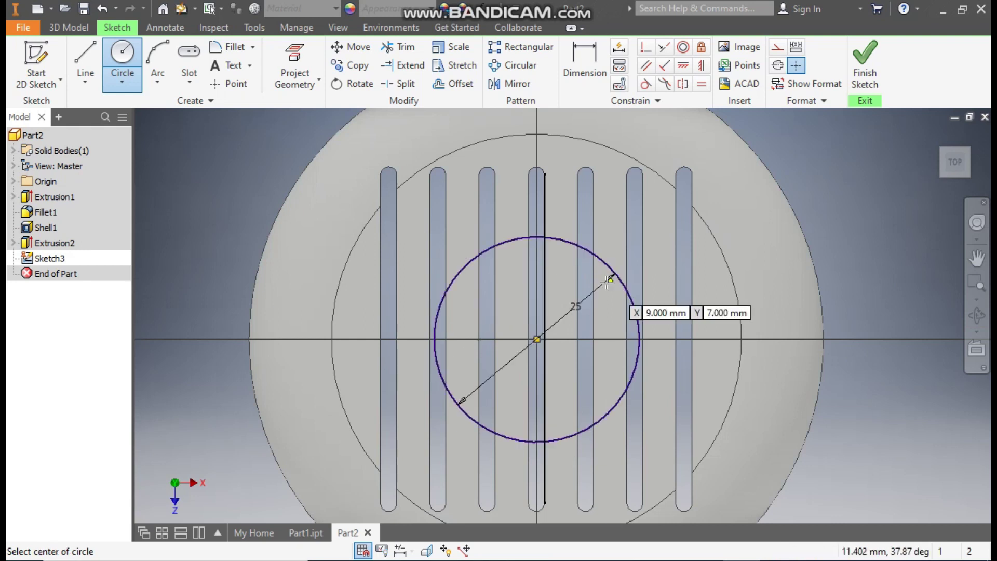
left_click(536, 340)
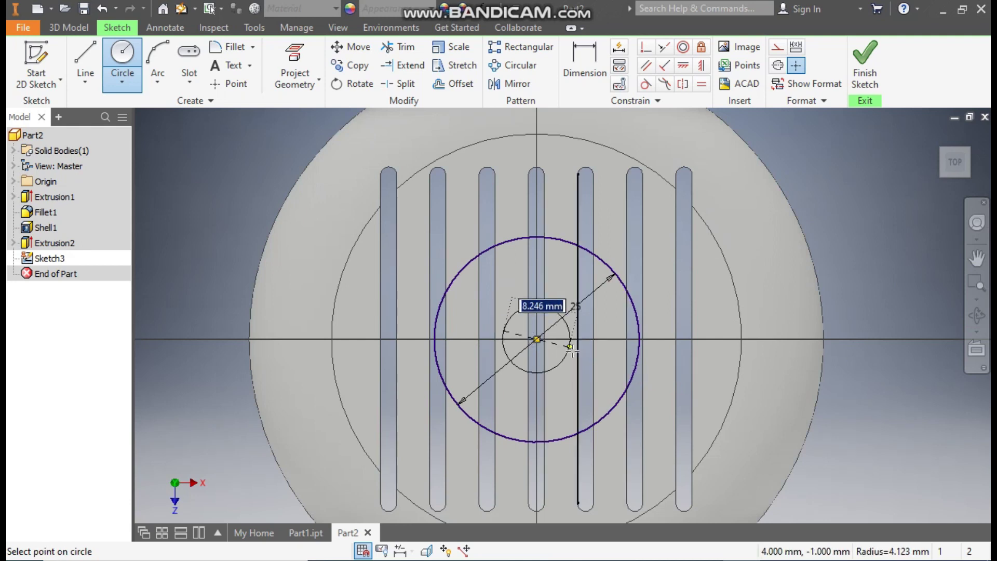
type("15")
key("Return")
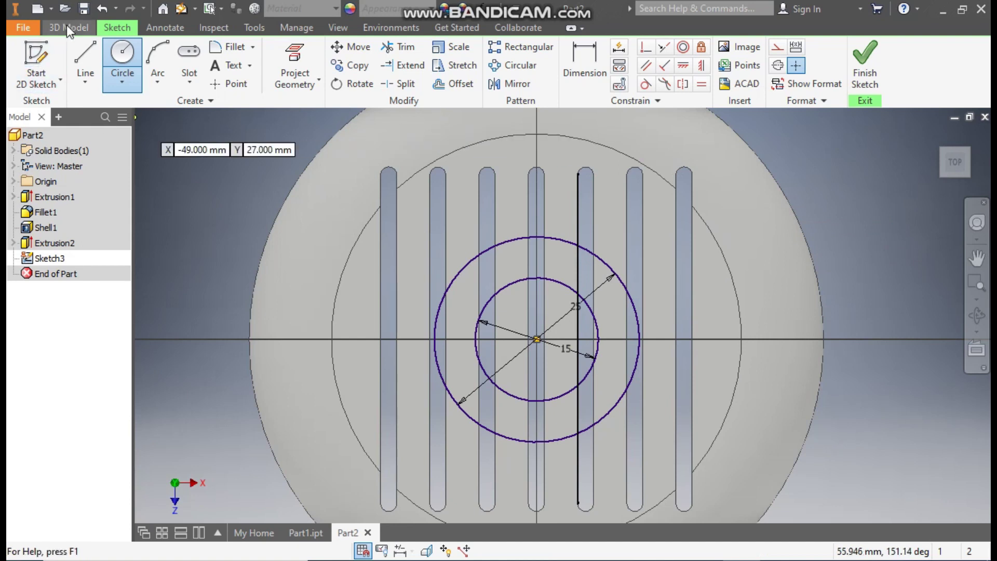
Step: Start extruding the ring between the 25 mm and 15 mm circles upward with a distance of 5 mm
left_click(68, 26)
left_click(89, 54)
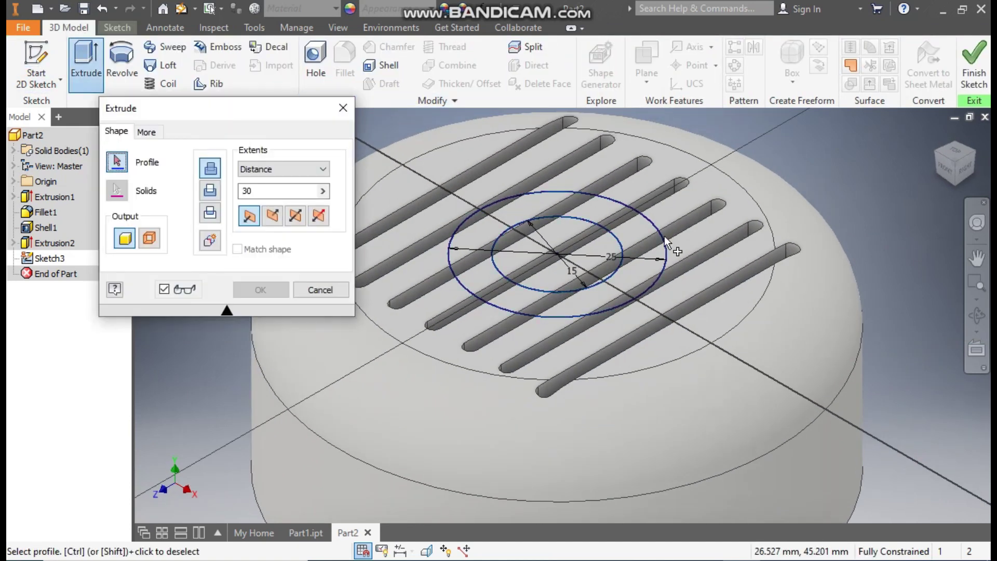
left_click(583, 213)
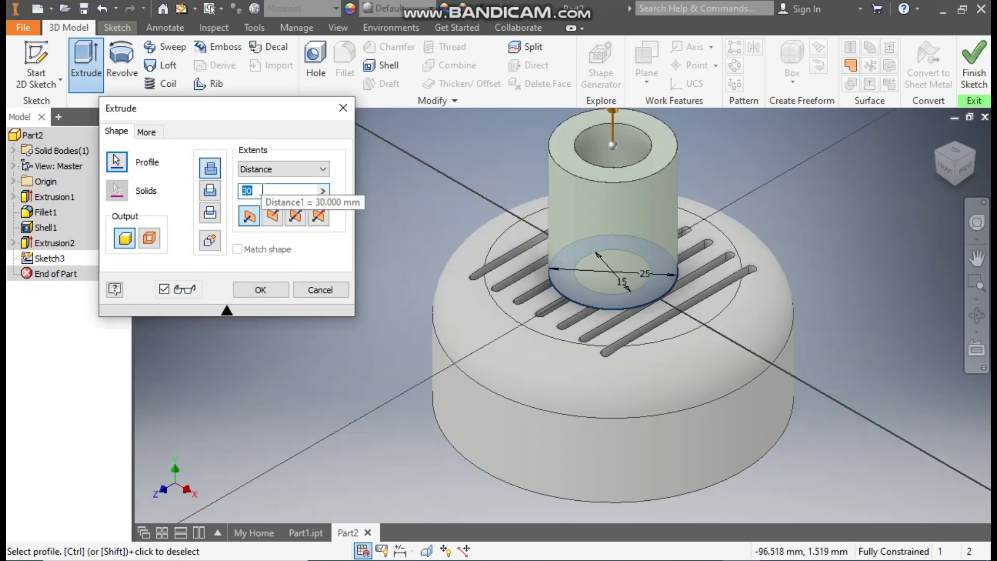
scroll(571, 258, "down", 5)
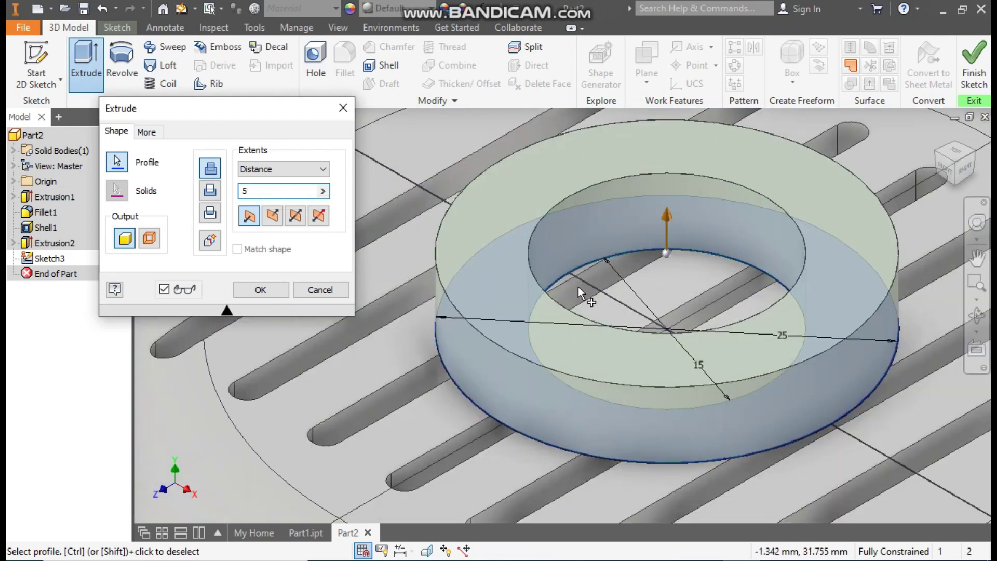
Step: Make the ring extrusion asymmetric with 3 mm in the downward direction and create the joined boss
left_click(319, 216)
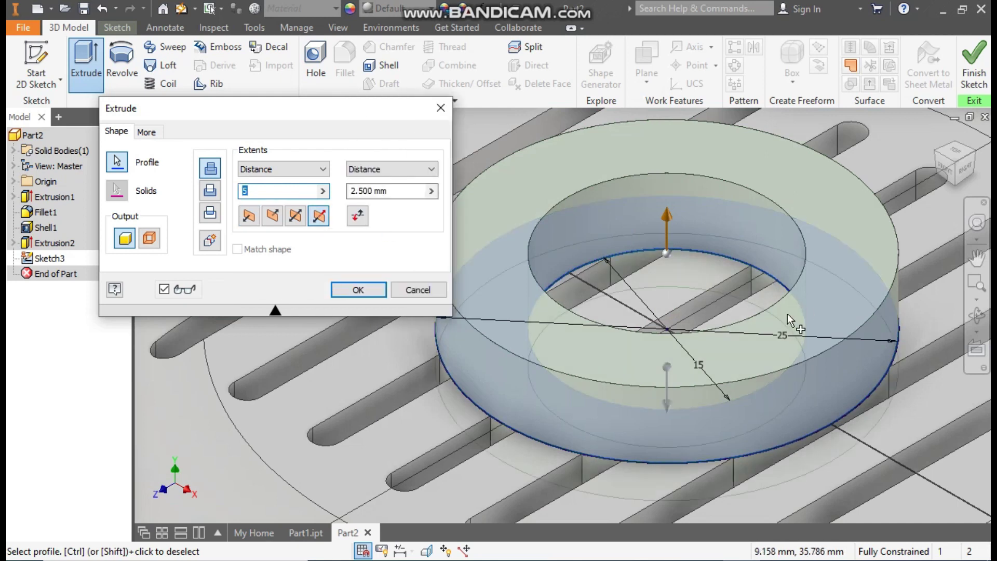
scroll(787, 314, "down", 3)
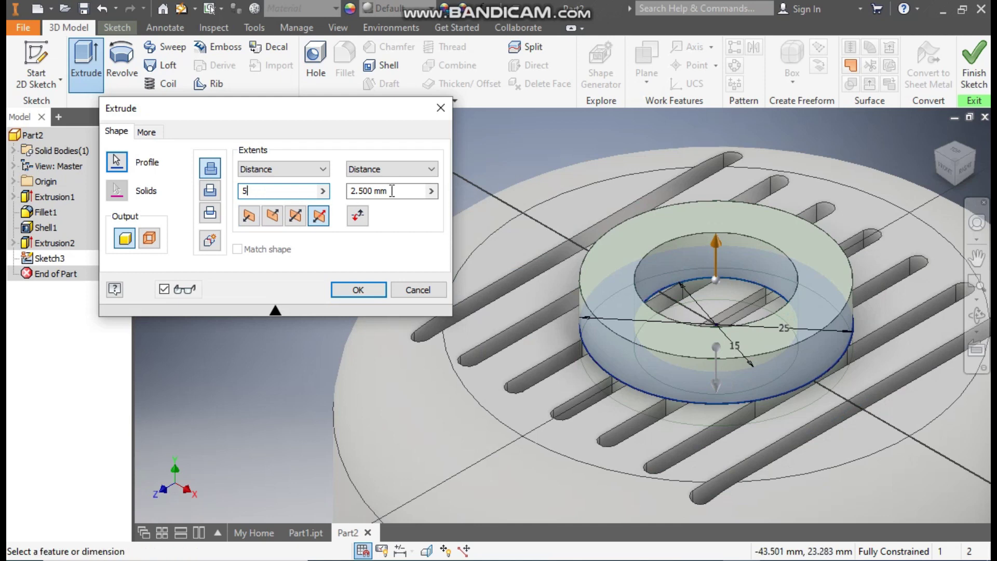
left_click_drag(375, 193, 341, 196)
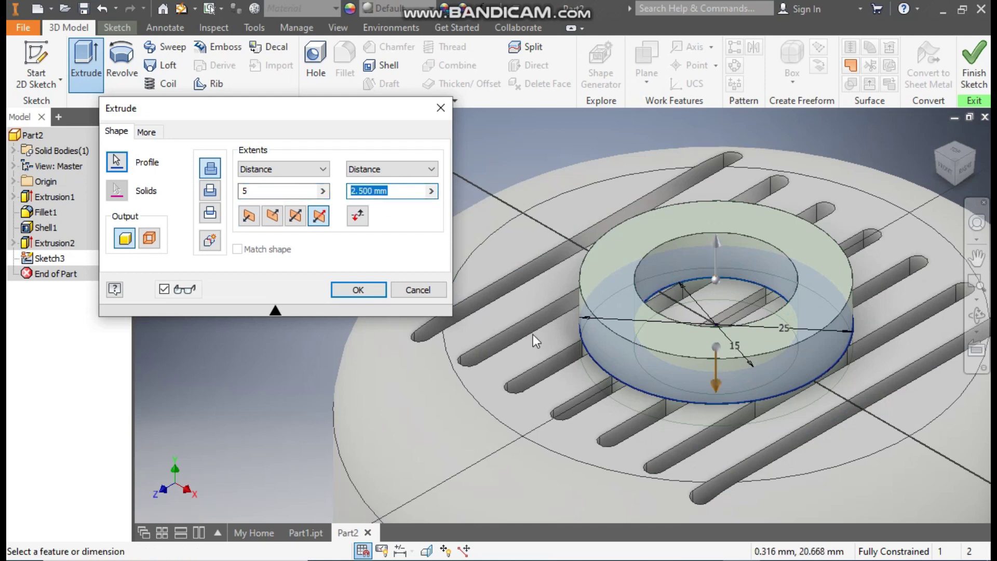
type("3")
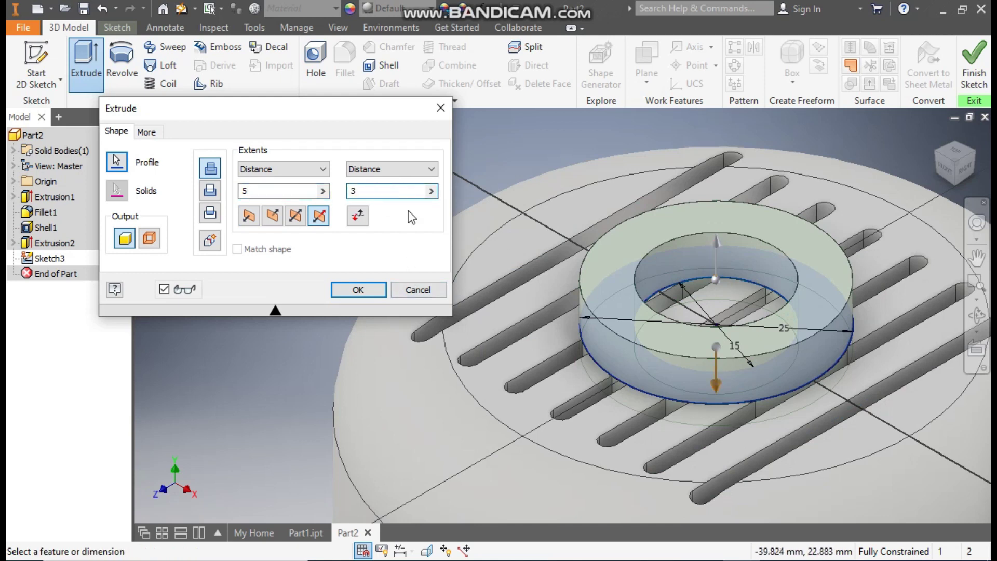
scroll(522, 320, "up", 3)
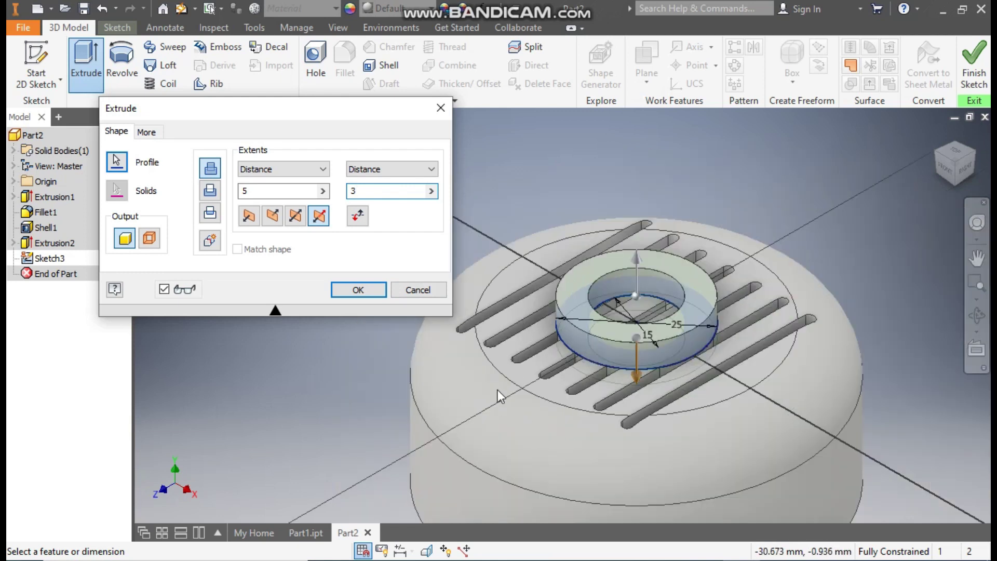
left_click(958, 185)
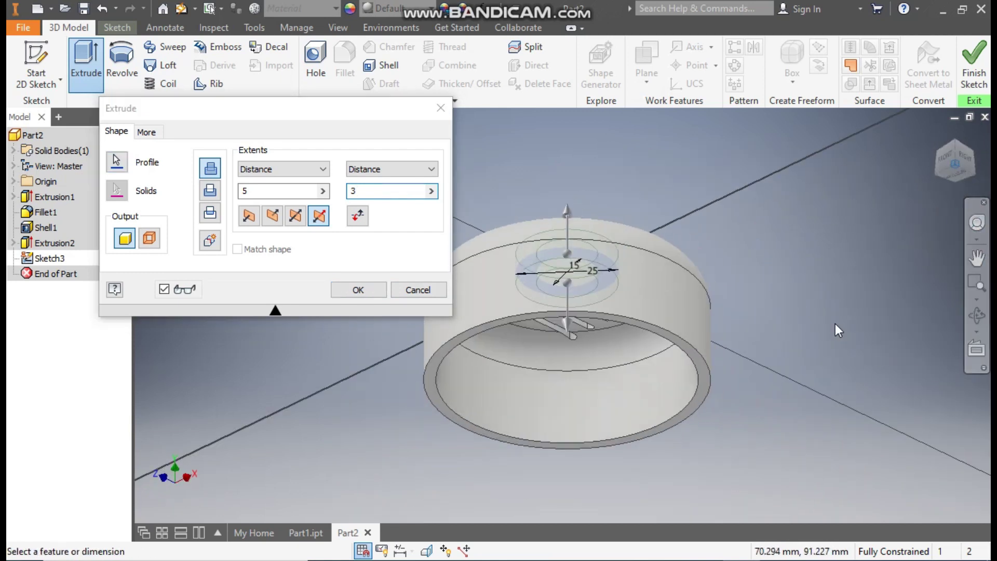
middle_click_drag(900, 290, 867, 286, "shift")
scroll(535, 269, "down", 5)
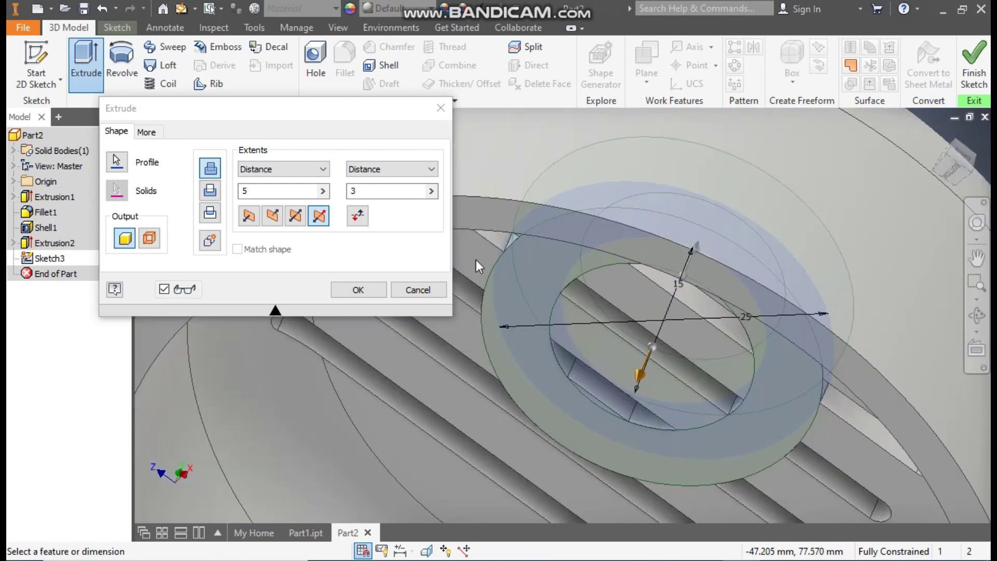
scroll(554, 324, "up", 5)
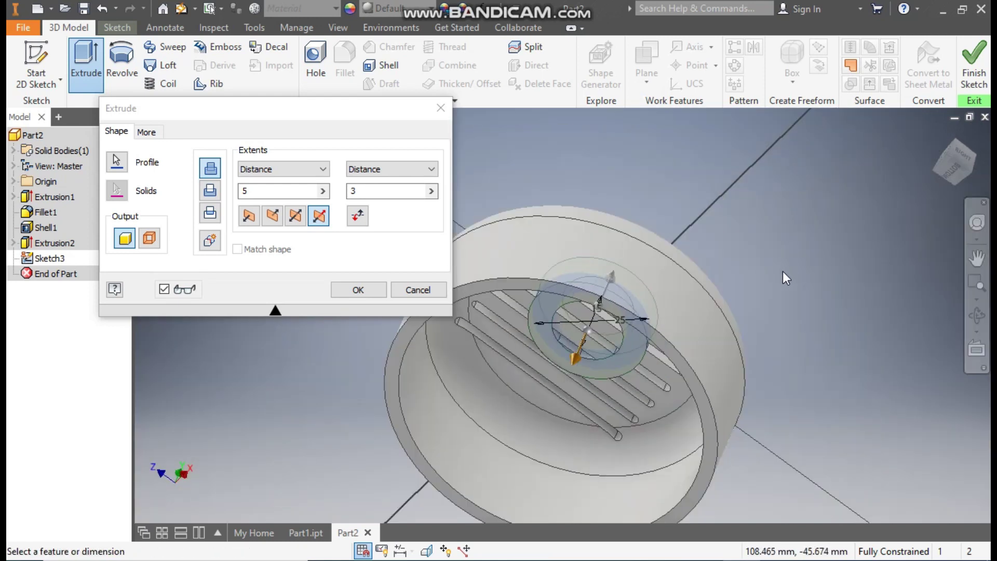
middle_click_drag(816, 283, 874, 348, "shift")
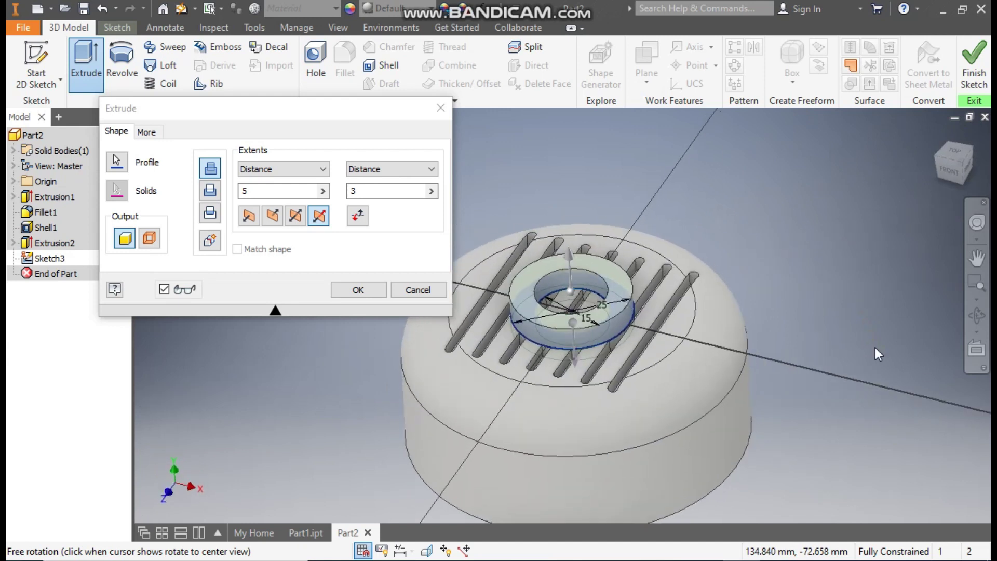
left_click(376, 294)
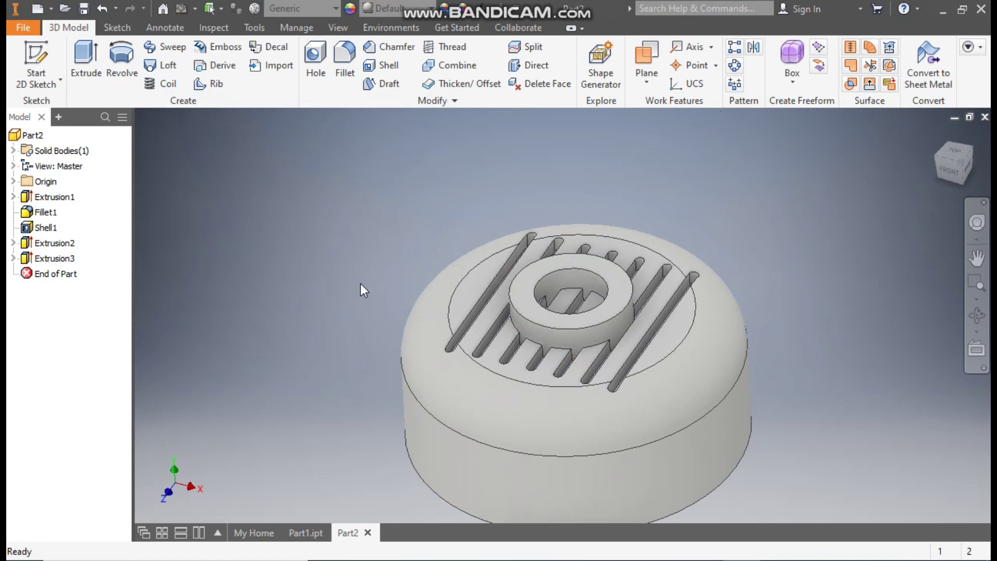
Step: Turn on the visibility of the boss extrusion's circle sketch
scroll(571, 294, "down", 4)
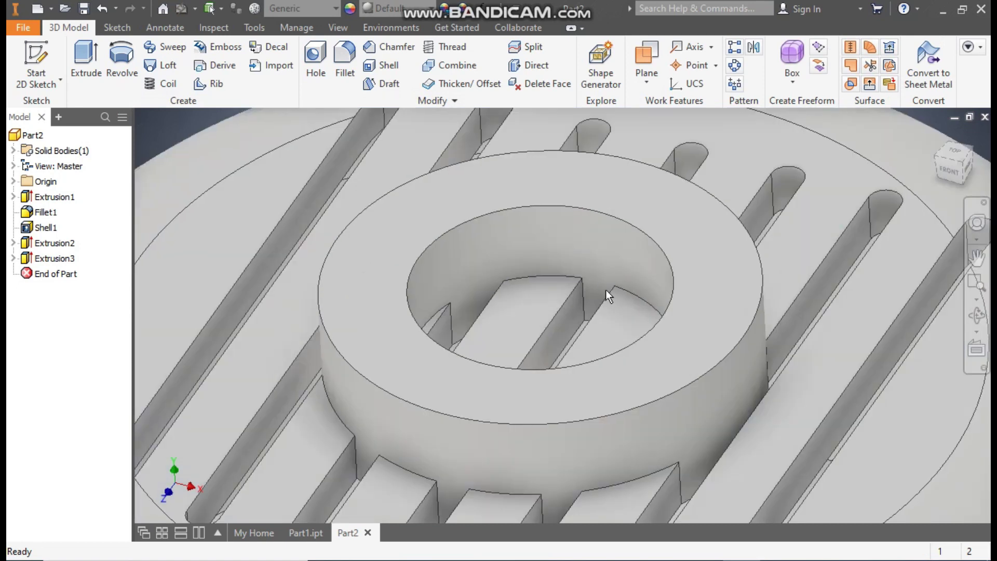
scroll(586, 316, "up", 5)
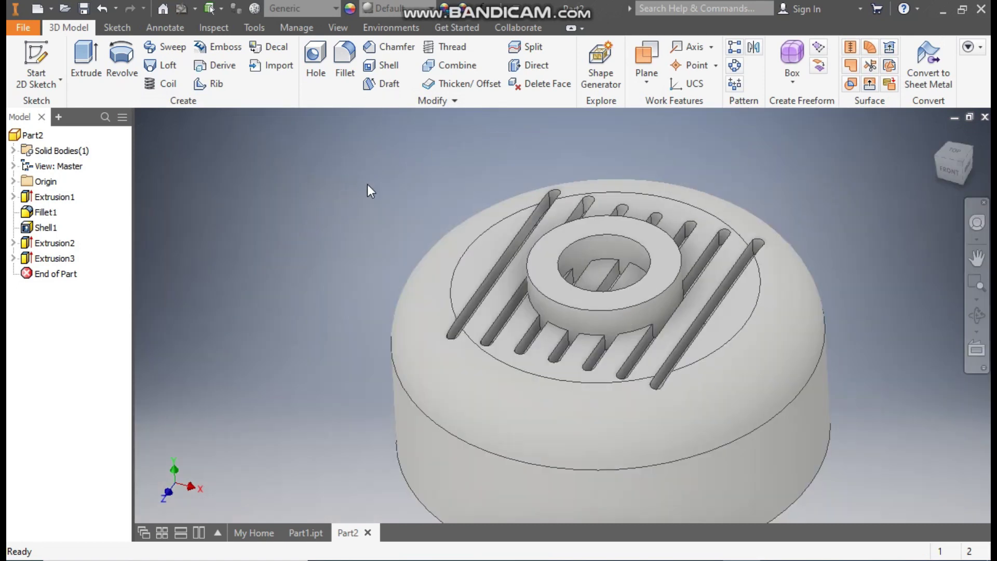
left_click(14, 258)
left_click(60, 272)
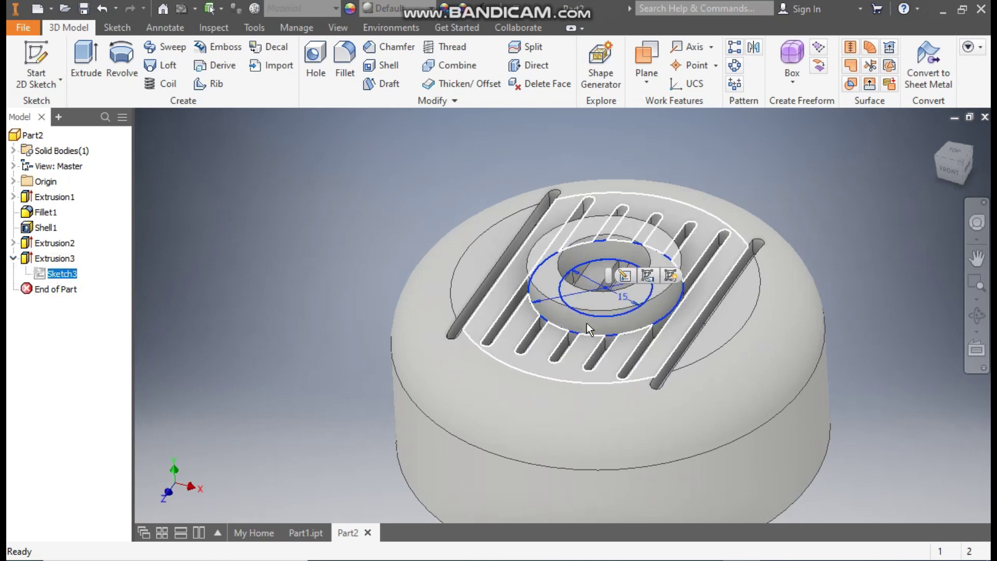
left_click(675, 279)
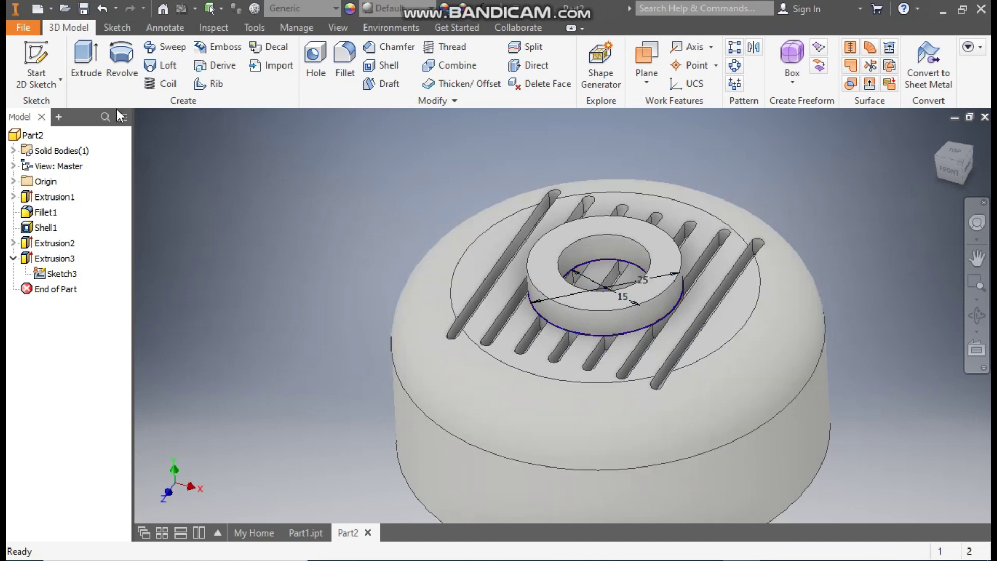
Step: Extrude the inner 15 mm circle as a symmetric cut of 33.25 mm through the centre of the boss
left_click(90, 55)
middle_click_drag(527, 157, 575, 168, "shift")
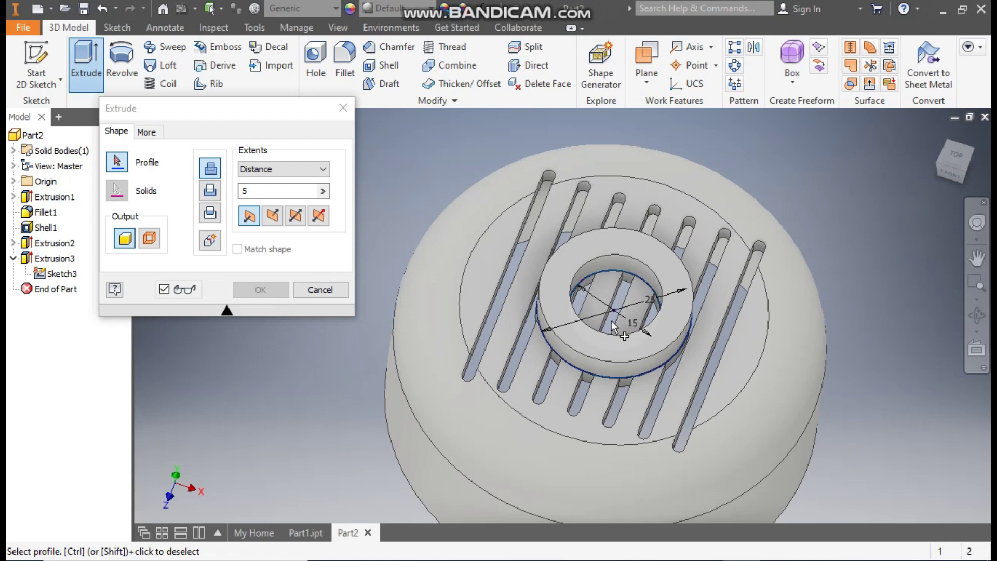
left_click(621, 291)
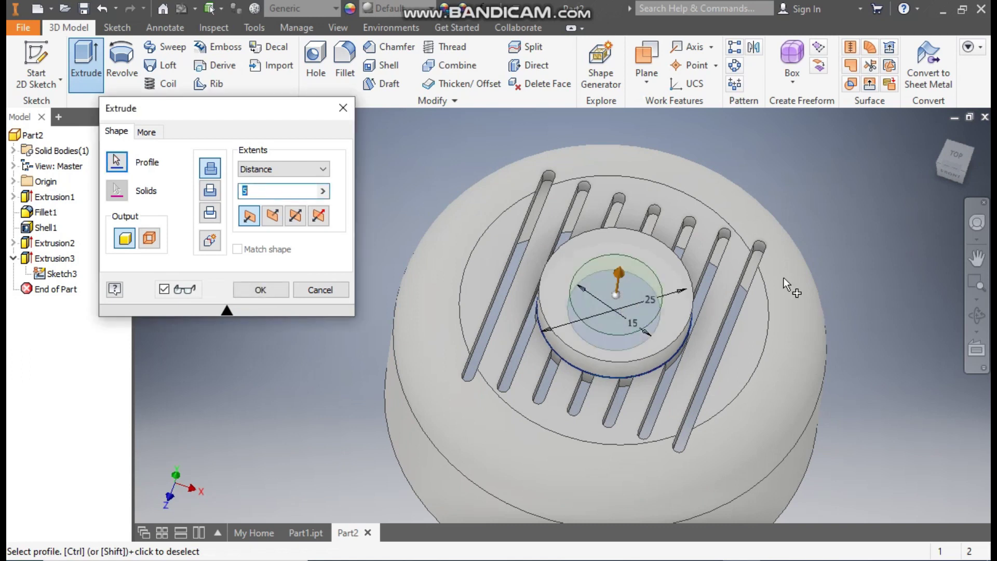
left_click(295, 217)
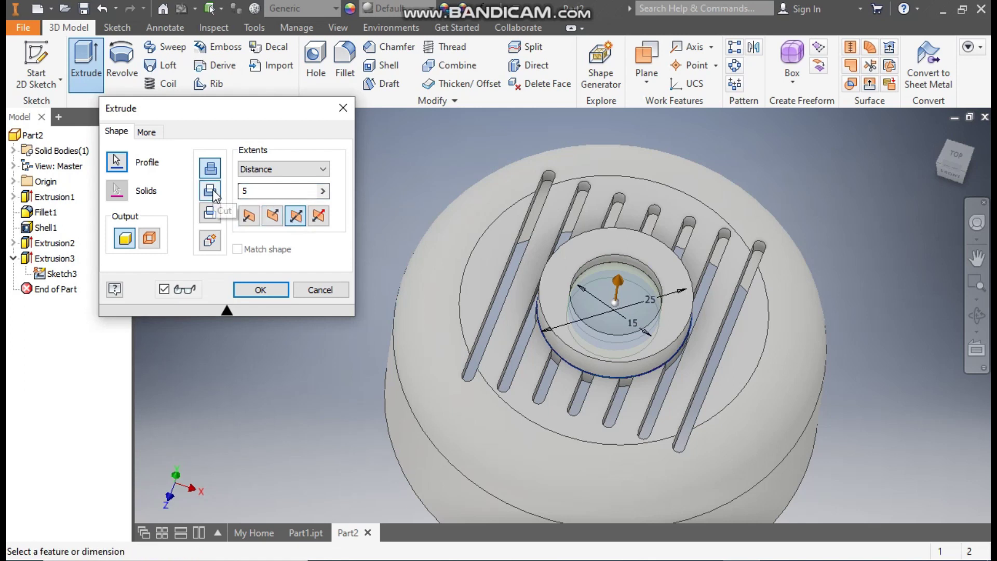
left_click(212, 192)
middle_click_drag(839, 362, 683, 247, "shift")
left_click_drag(613, 227, 627, 150)
middle_click_drag(870, 328, 292, 378, "shift")
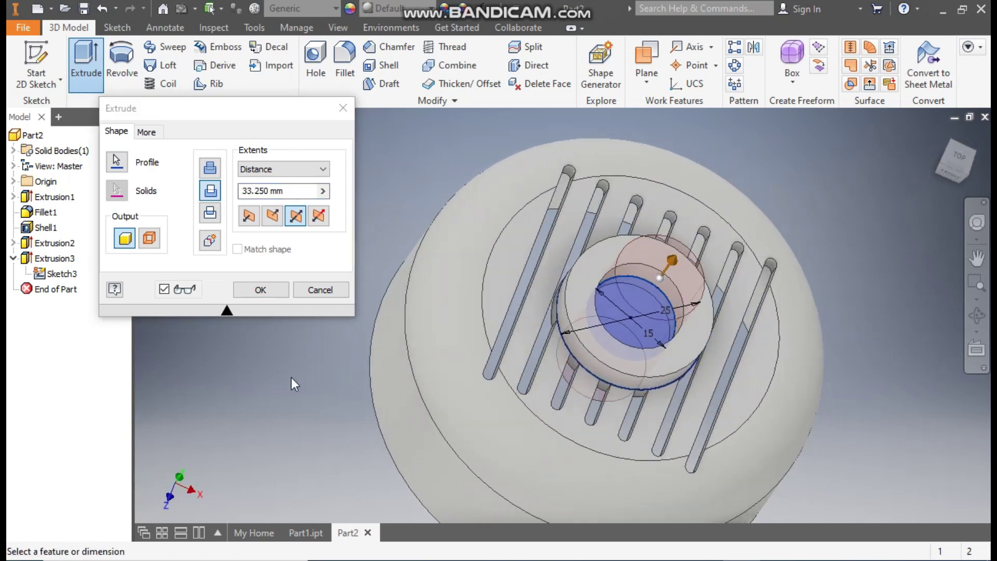
left_click(269, 290)
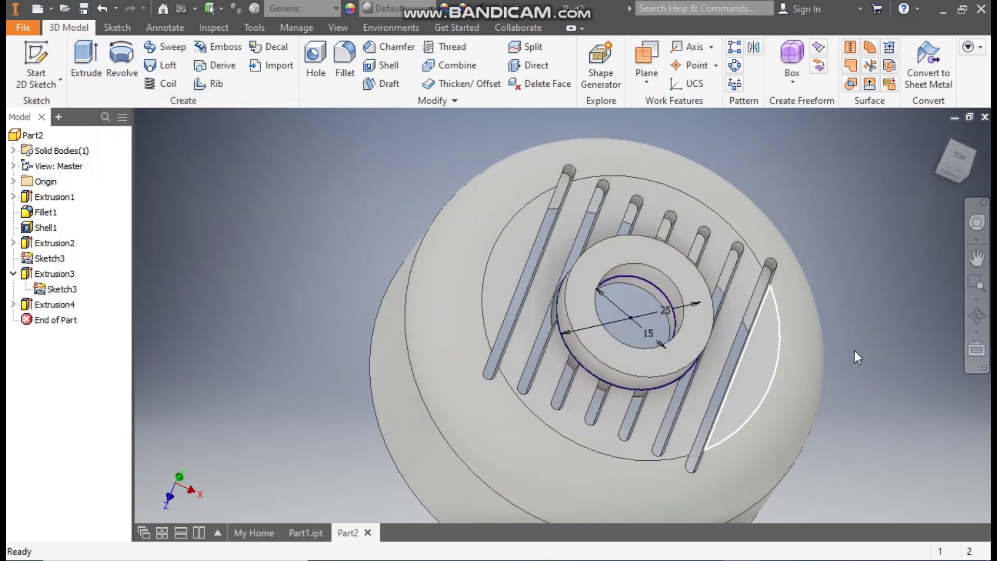
Step: Hide the circle sketch shared by the boss and its centre hole
left_click(58, 289)
left_click(737, 312)
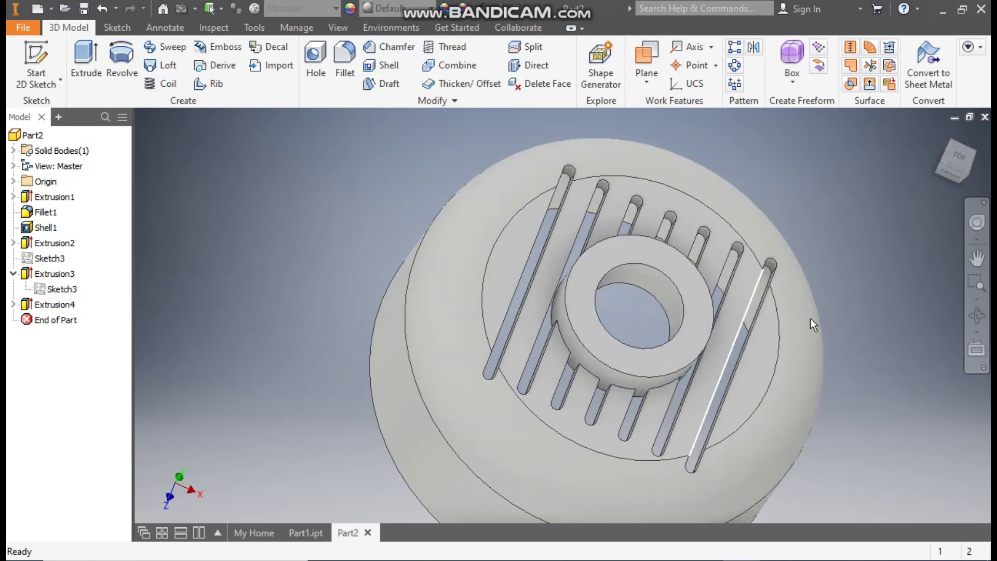
middle_click_drag(919, 417, 888, 331, "shift")
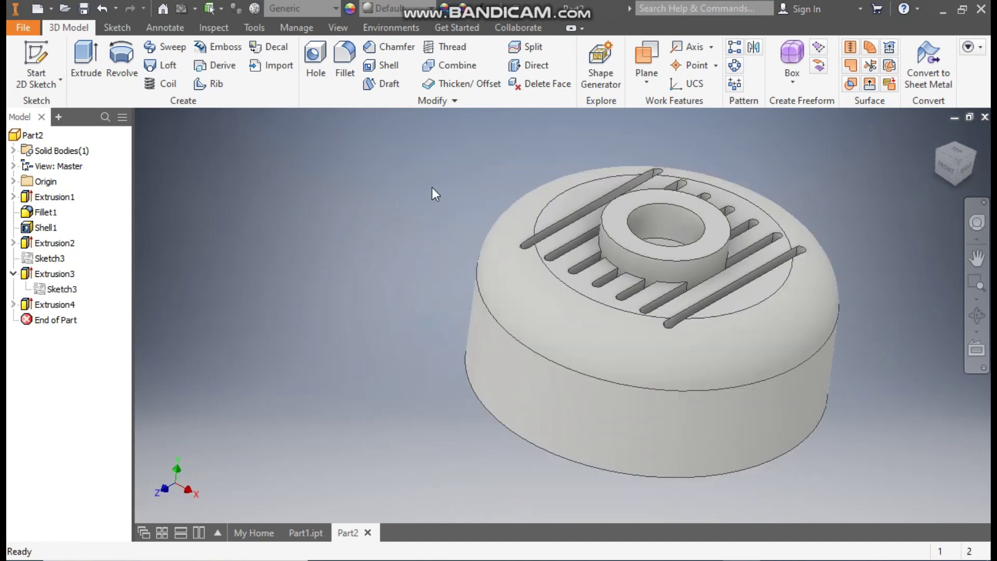
Step: Fillet the boss's upper outer edge and the lower edge of its centre hole with a 2 mm radius
left_click(346, 58)
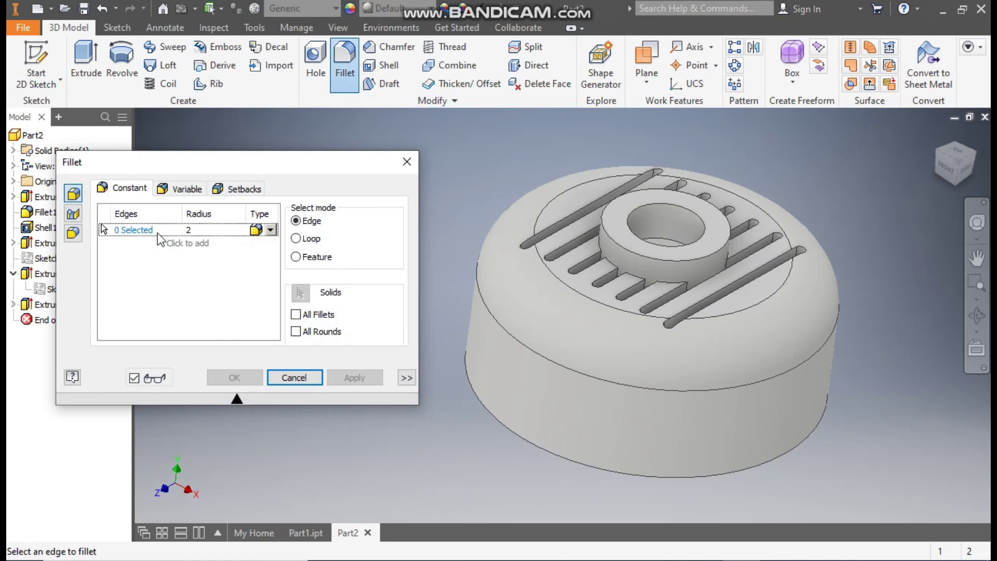
left_click(708, 254)
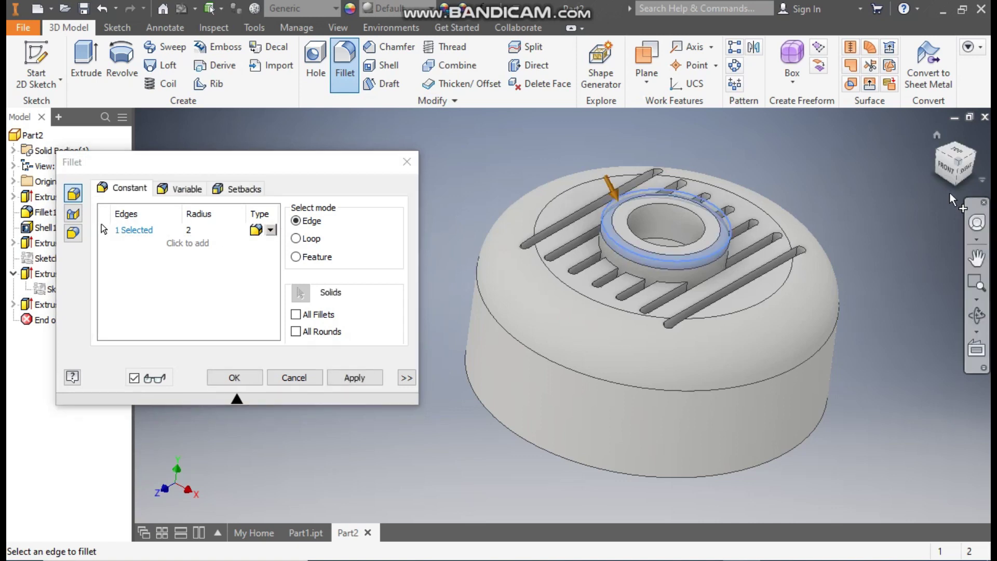
left_click(959, 191)
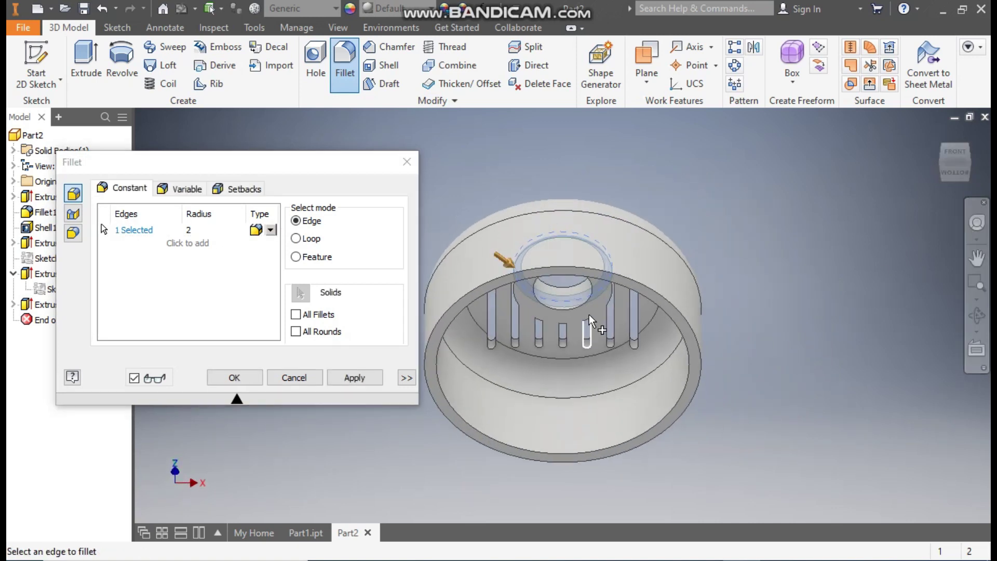
left_click(584, 311)
scroll(572, 309, "up", 2)
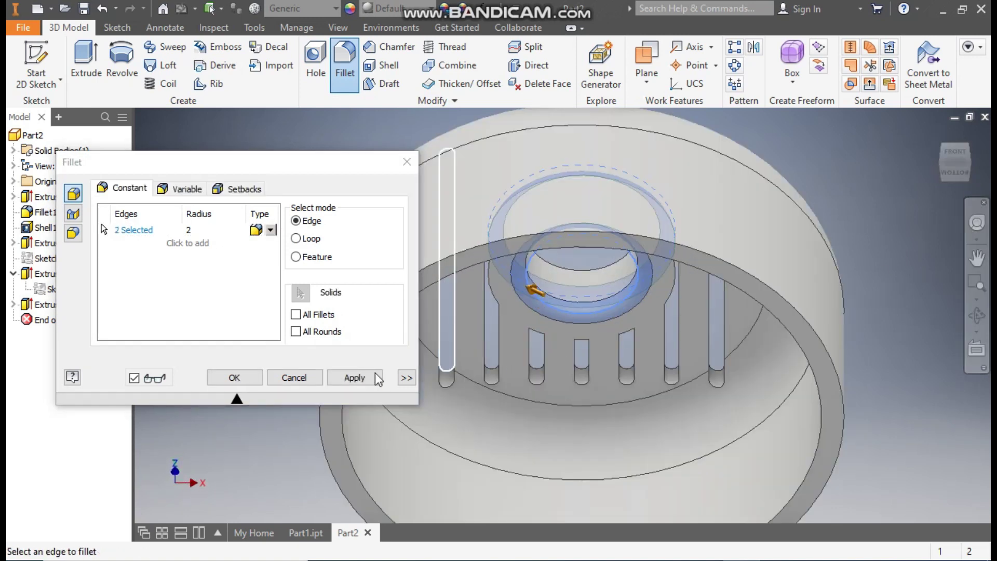
left_click(248, 379)
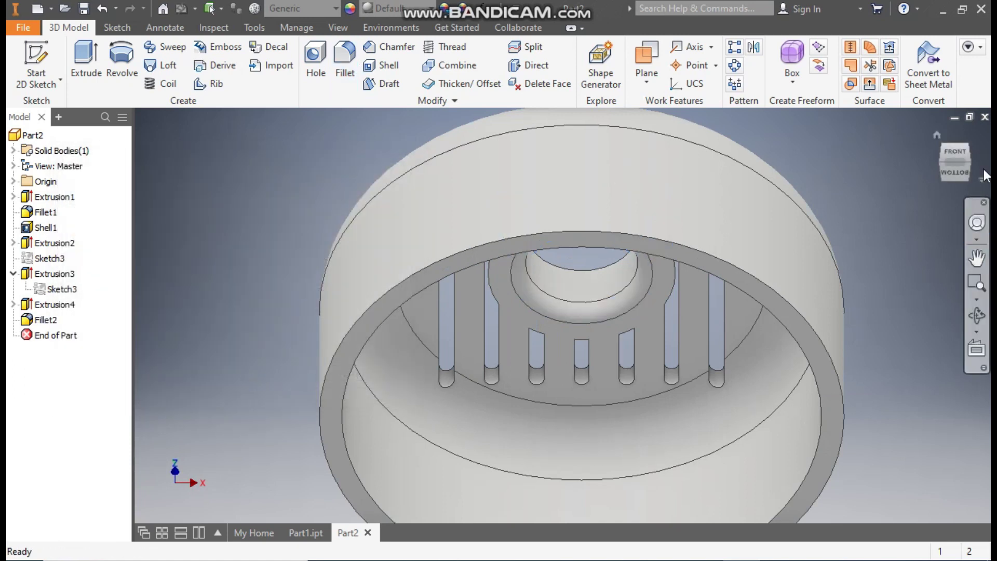
left_click(937, 136)
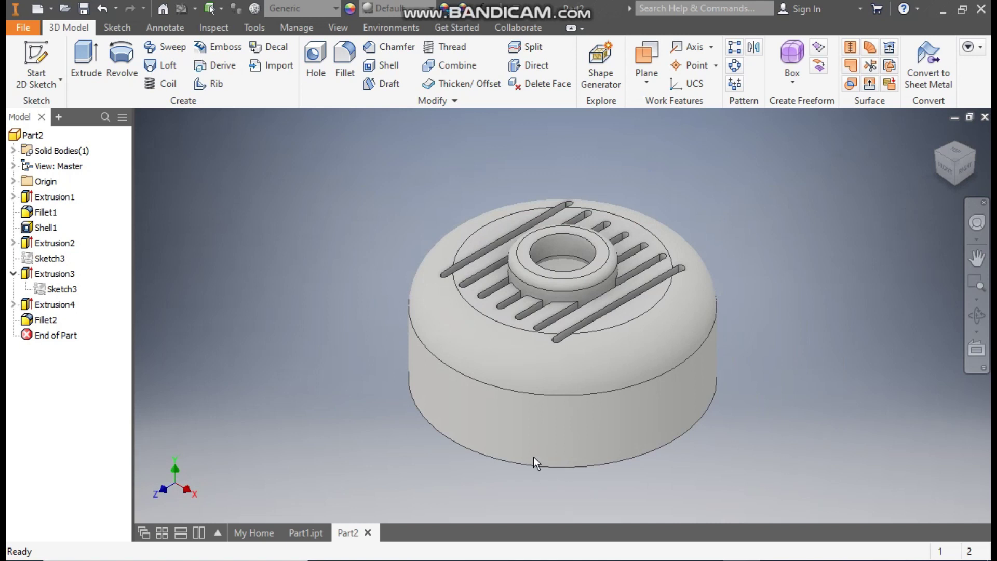
Step: Examine the boss and mounting lugs on the finished Part1 model, and return to Part2
left_click(307, 533)
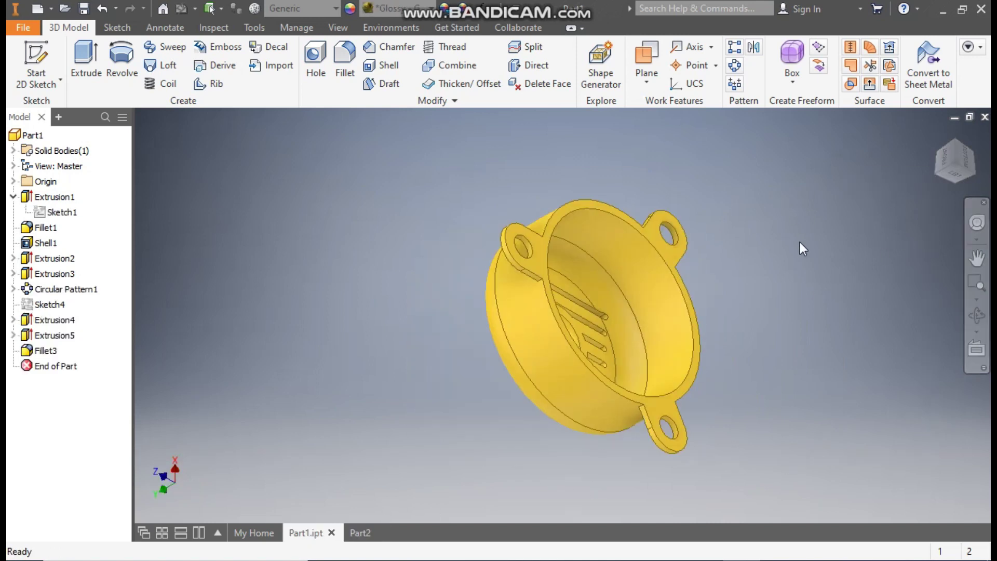
left_click(938, 136)
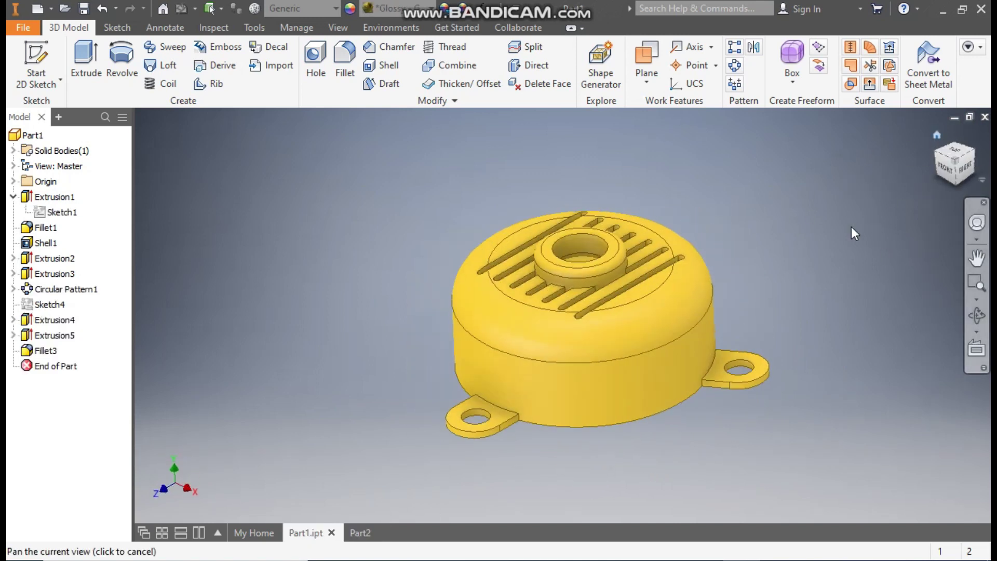
scroll(556, 229, "up", 3)
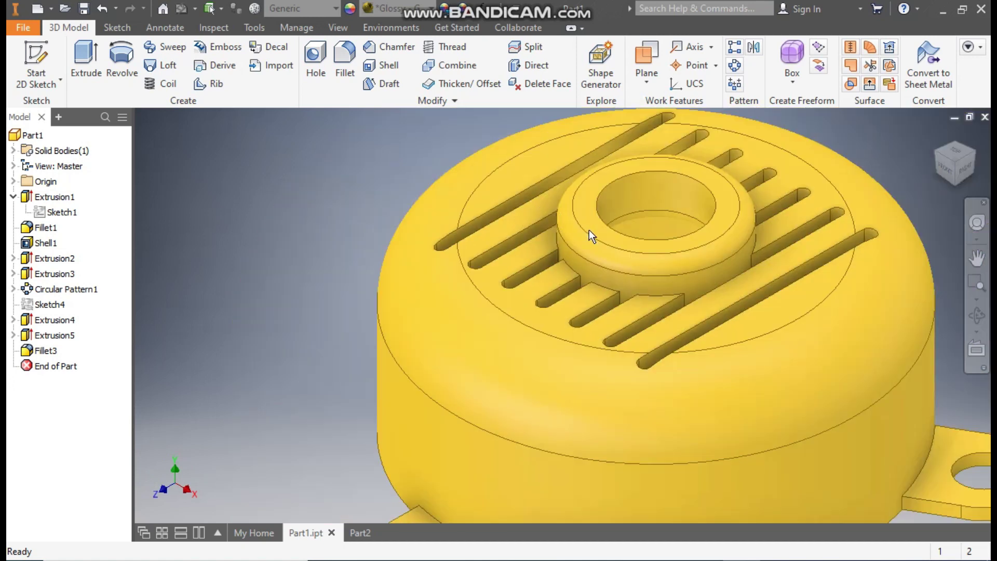
scroll(608, 189, "down", 2)
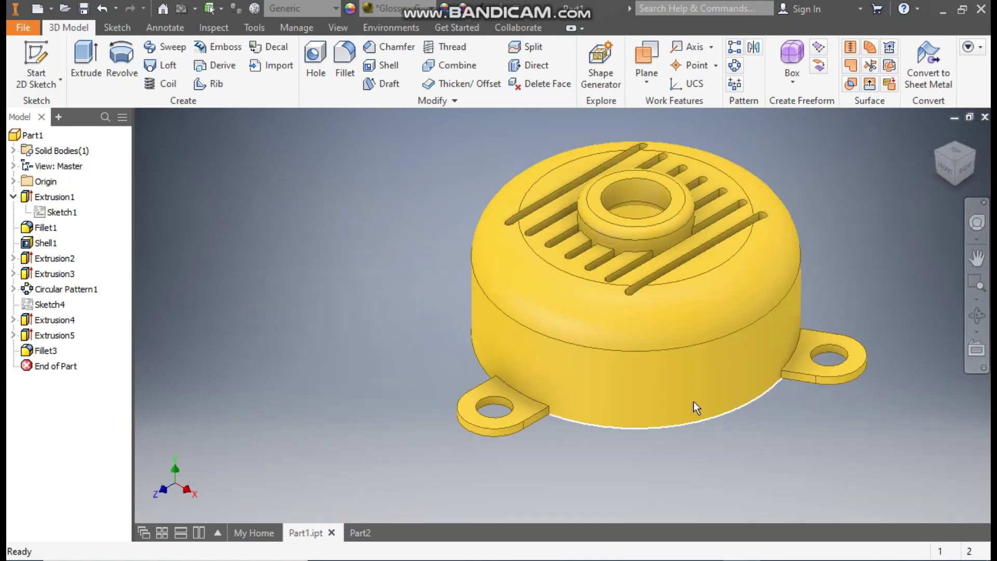
left_click(369, 539)
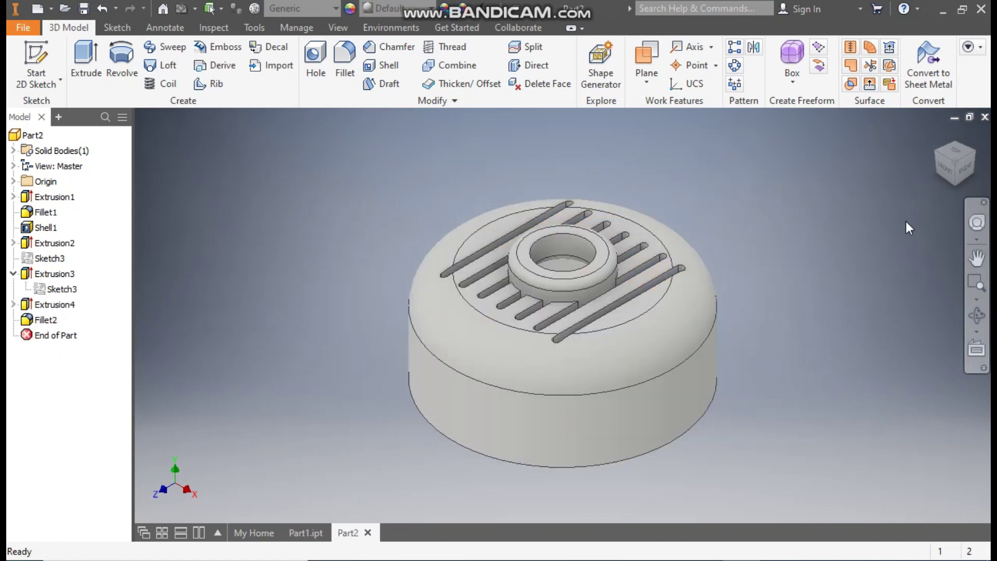
Step: Start a sketch on the cover's flat bottom rim and draw an 85 mm diameter circle centred on the origin
left_click(952, 185)
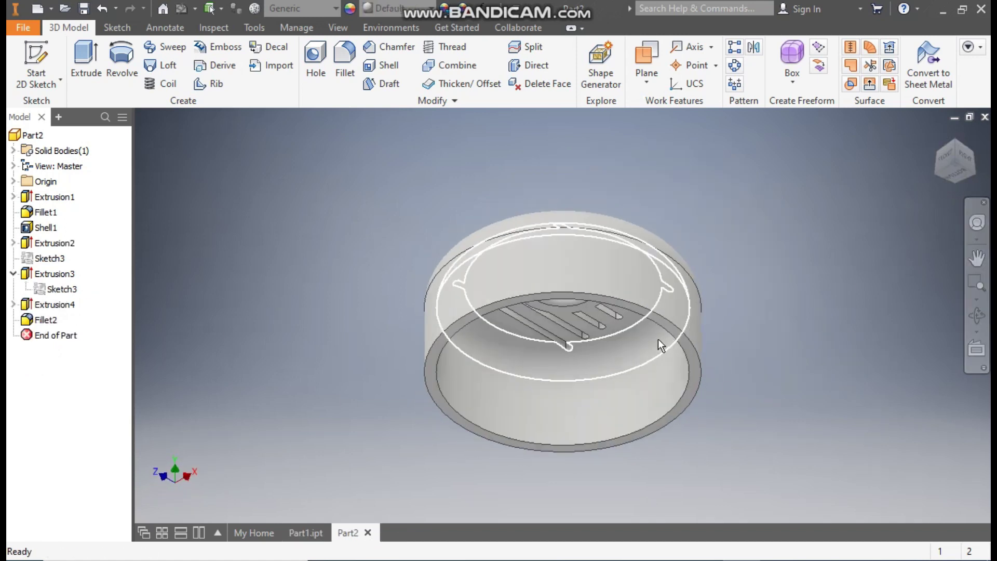
scroll(658, 339, "down", 3)
left_click(692, 328)
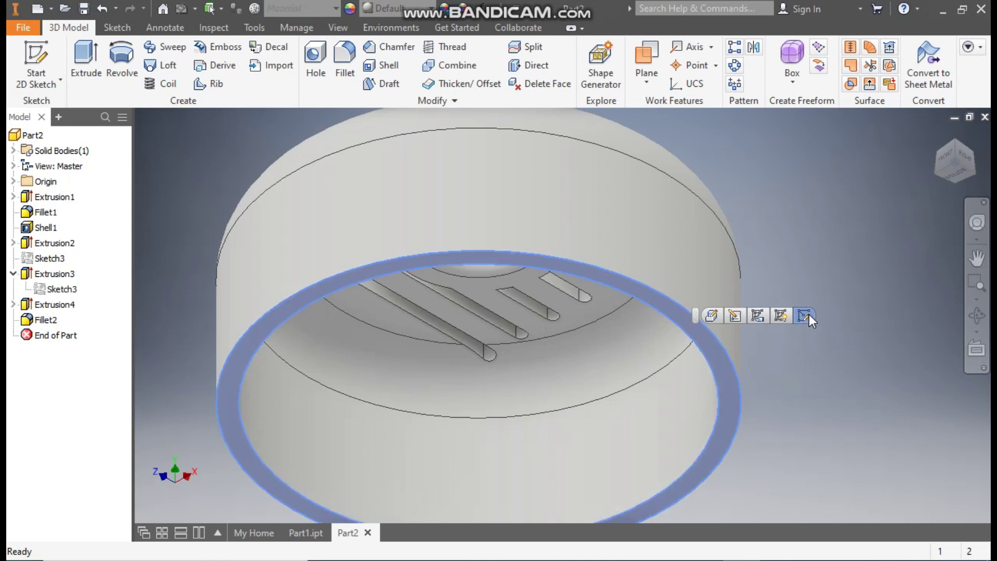
left_click(804, 315)
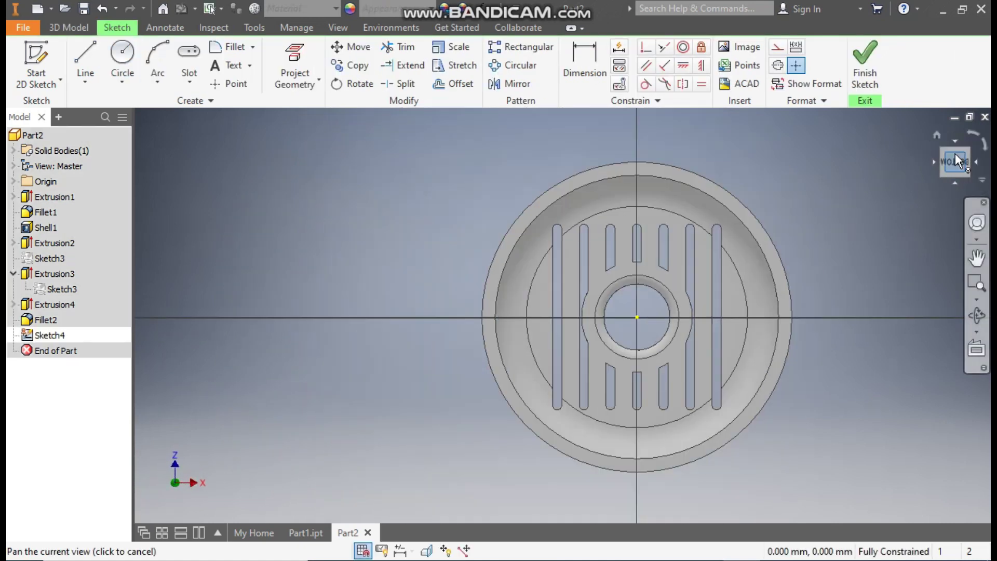
mouse_move(958, 161)
left_mouse_down()
mouse_move(970, 133)
mouse_move(961, 143)
left_mouse_up()
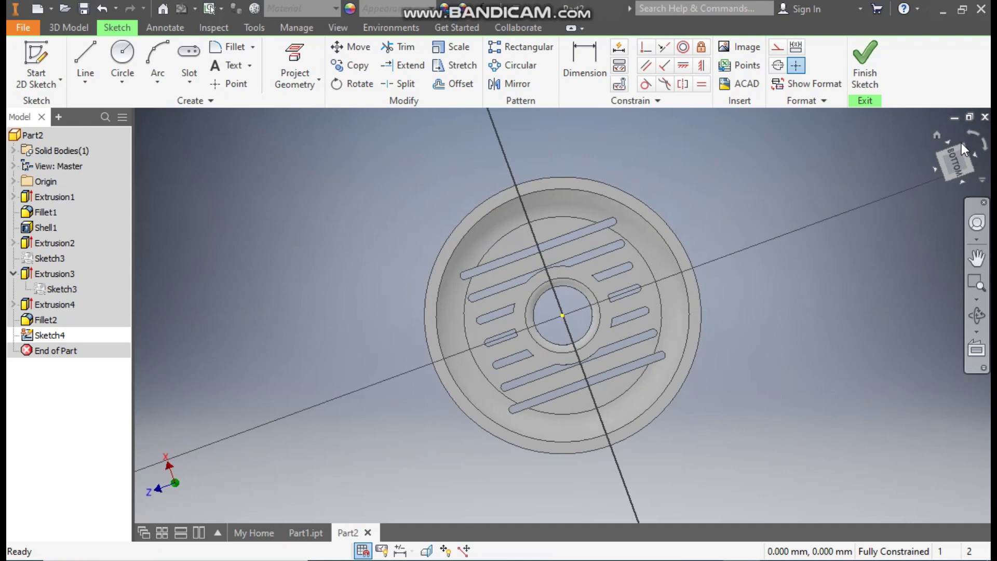
left_click(953, 153)
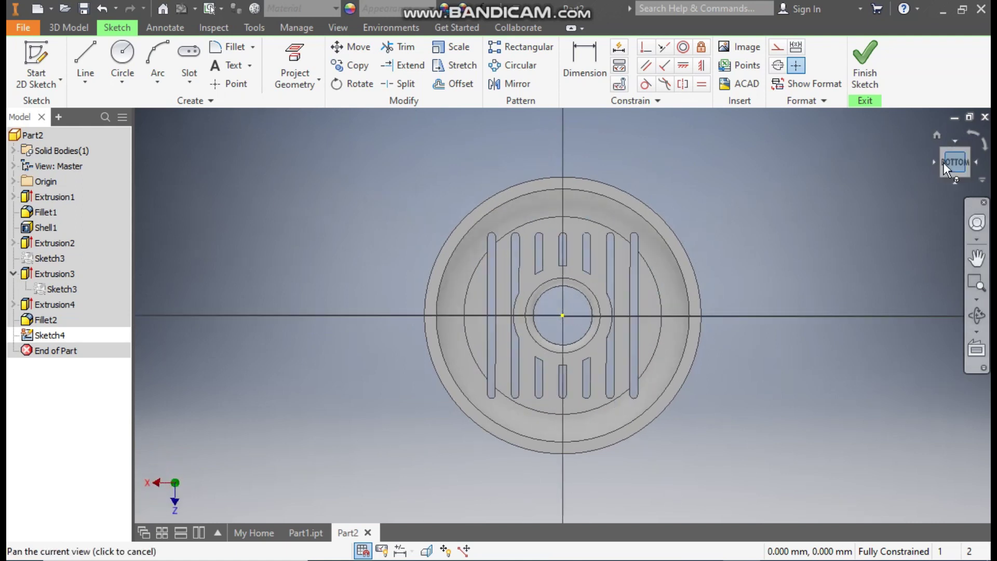
left_click(122, 56)
left_click(563, 315)
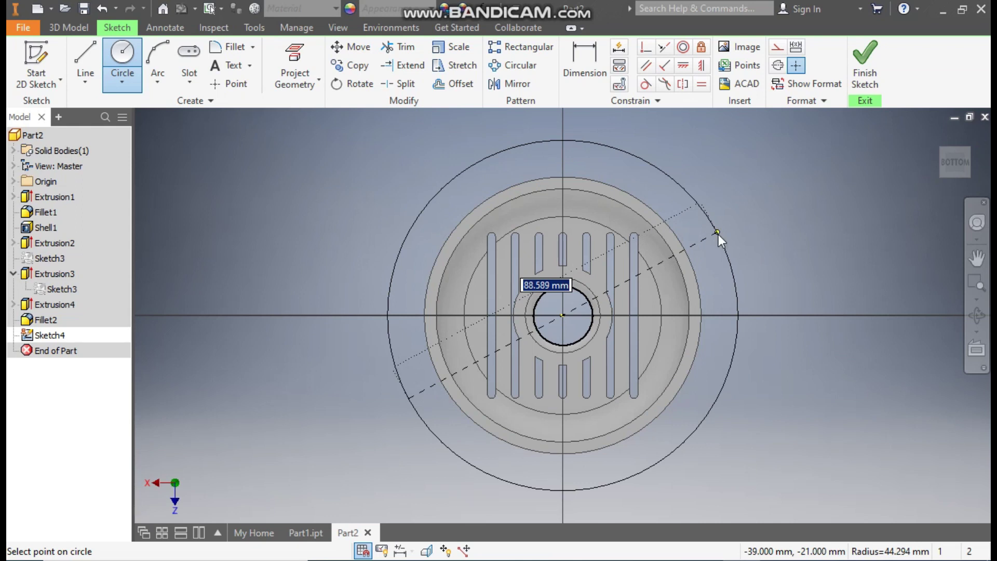
type("85")
key("Return")
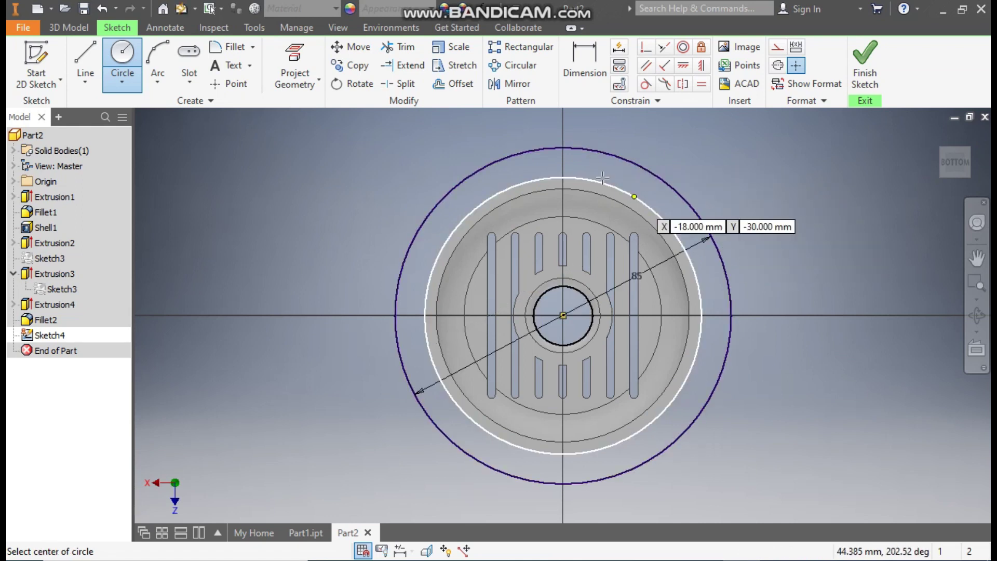
Step: Draw concentric 16 mm and 8 mm diameter circles centred where the 85 mm circle crosses the horizontal axis
left_click(733, 316)
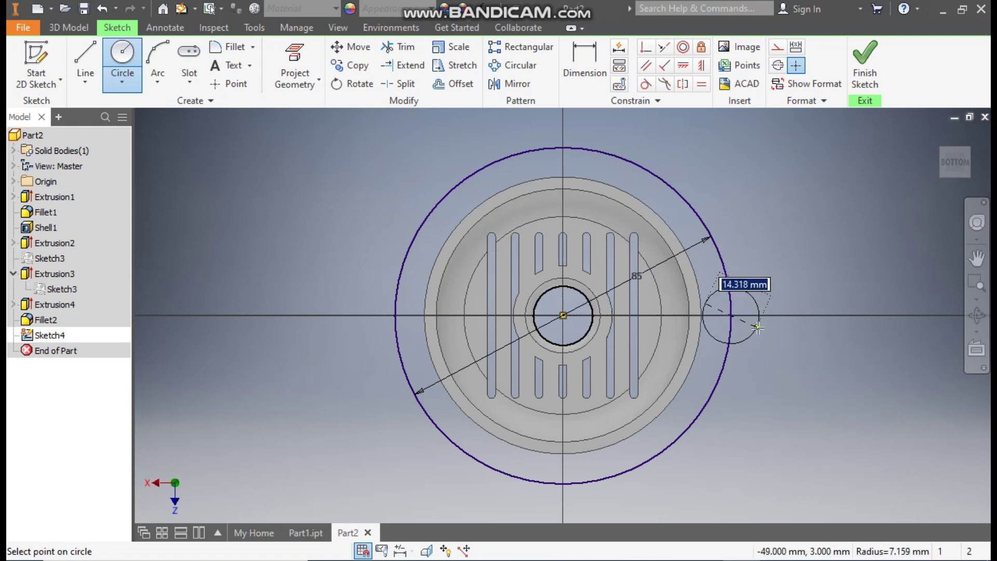
type("16")
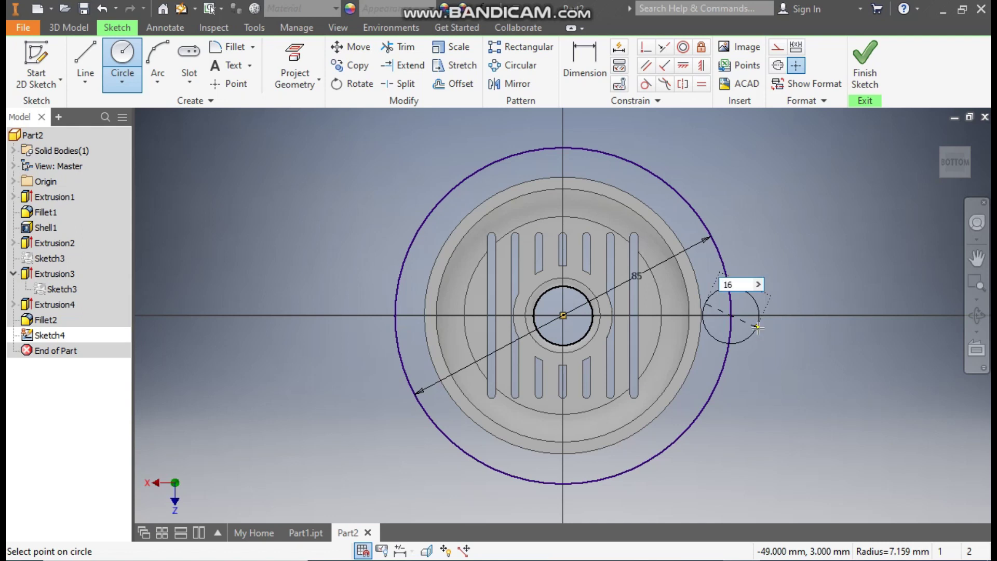
key("Return")
left_click(732, 316)
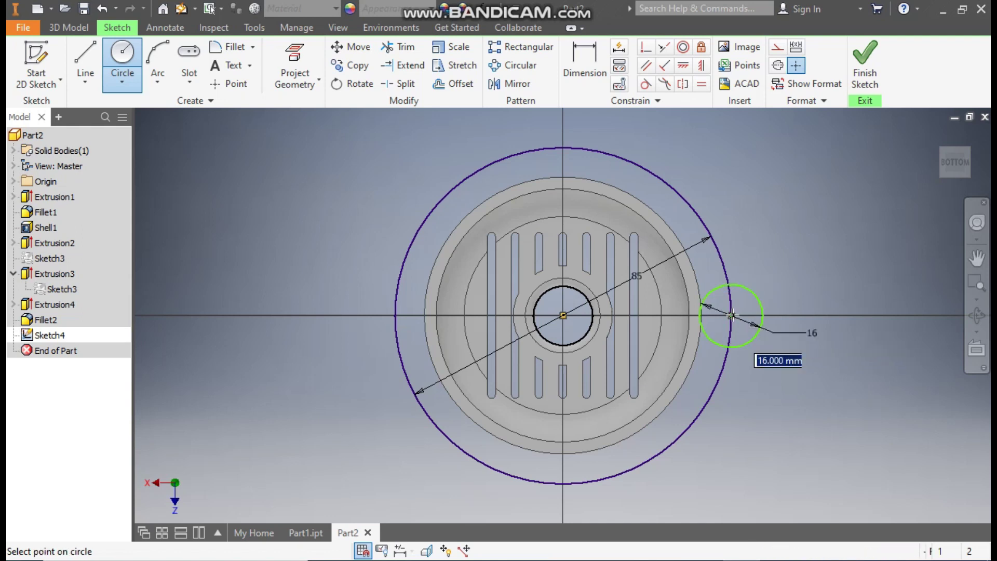
type("8")
key("Return")
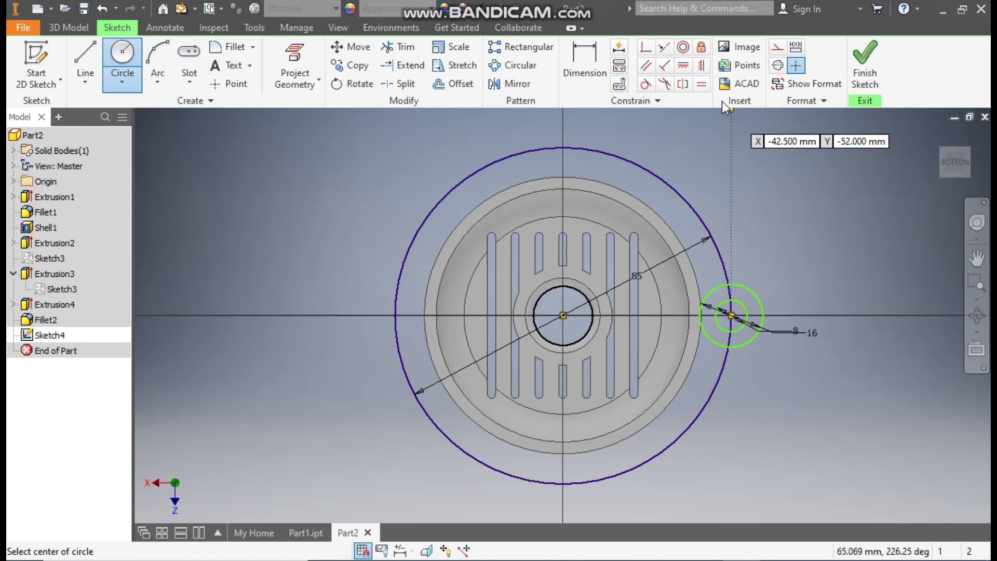
Step: Constrain the centre of the two small lug circles to align horizontally with the sketch origin
key("d")
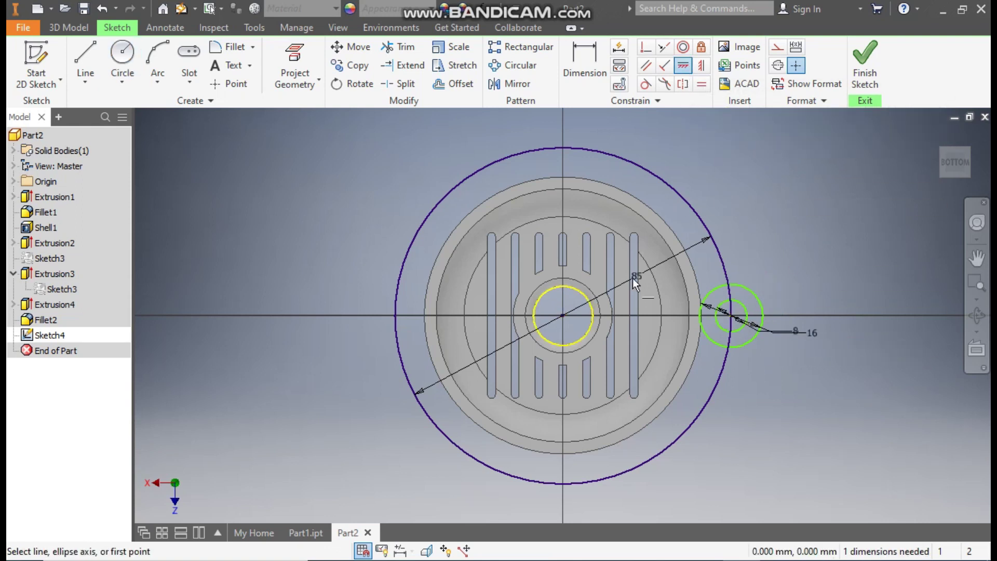
left_click(737, 318)
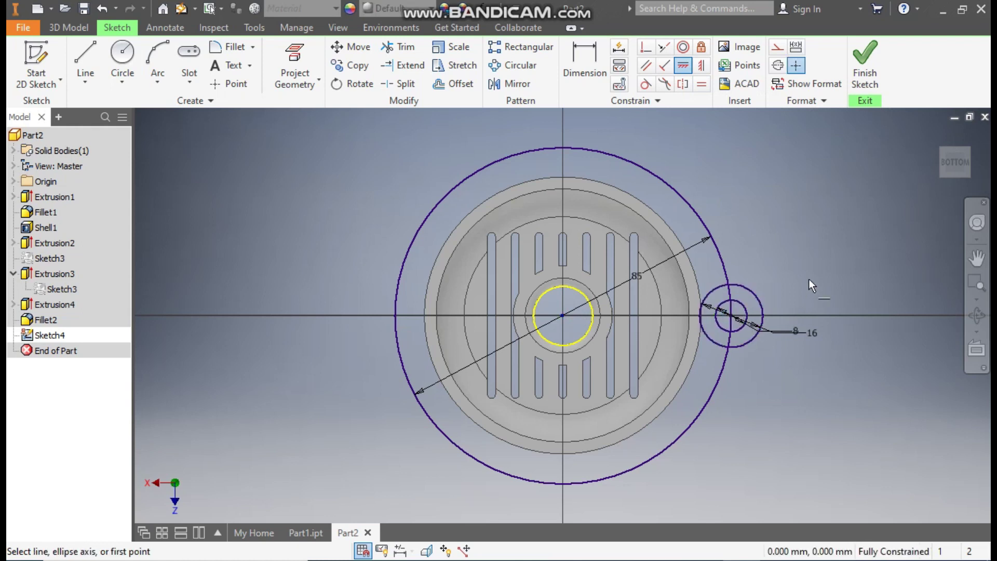
key("Escape")
Step: Draw two short lines joining the 16 mm circle's intersections with the 85 mm circle to the cover's outer edge
scroll(725, 267, "up", 3)
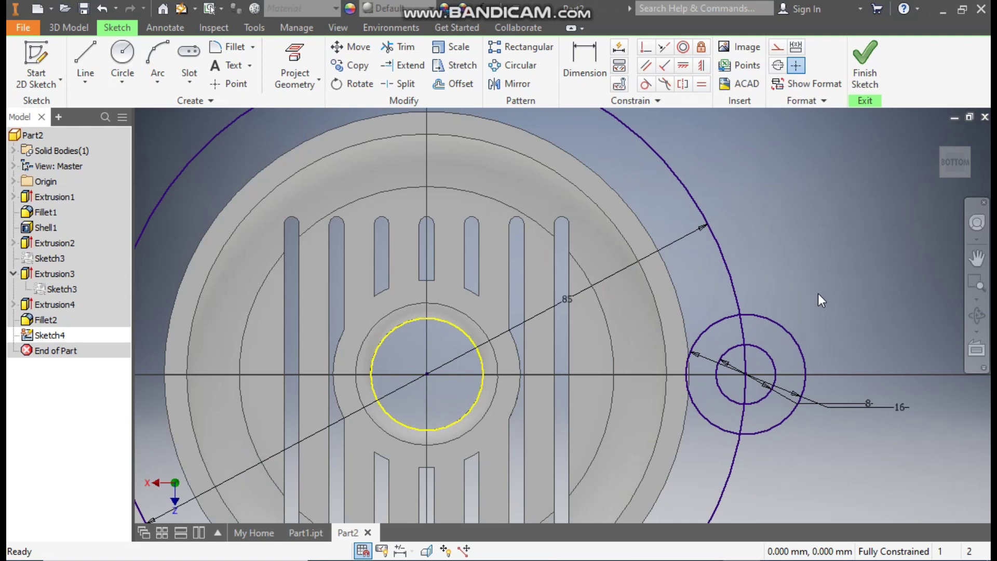
left_click(93, 54)
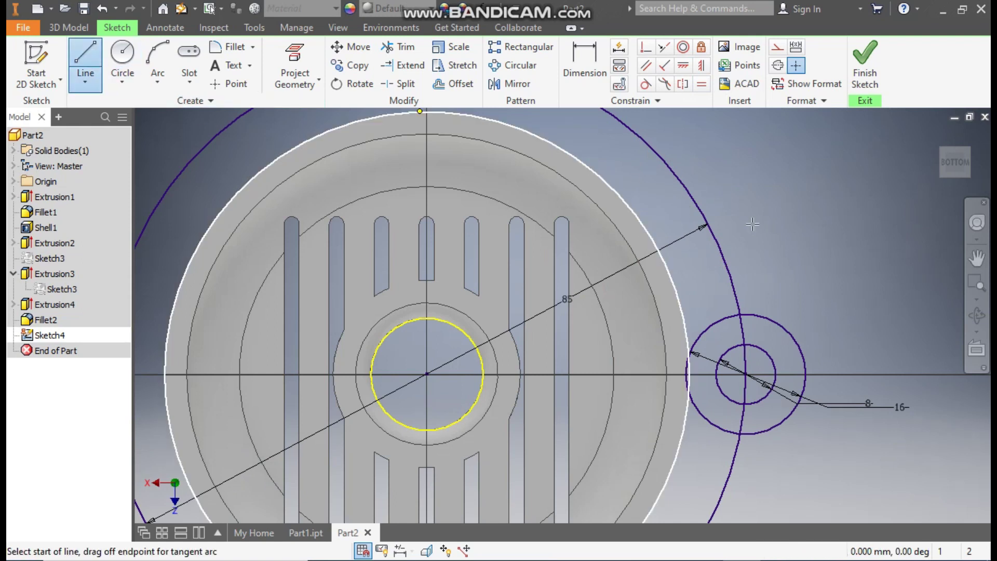
left_click(697, 306)
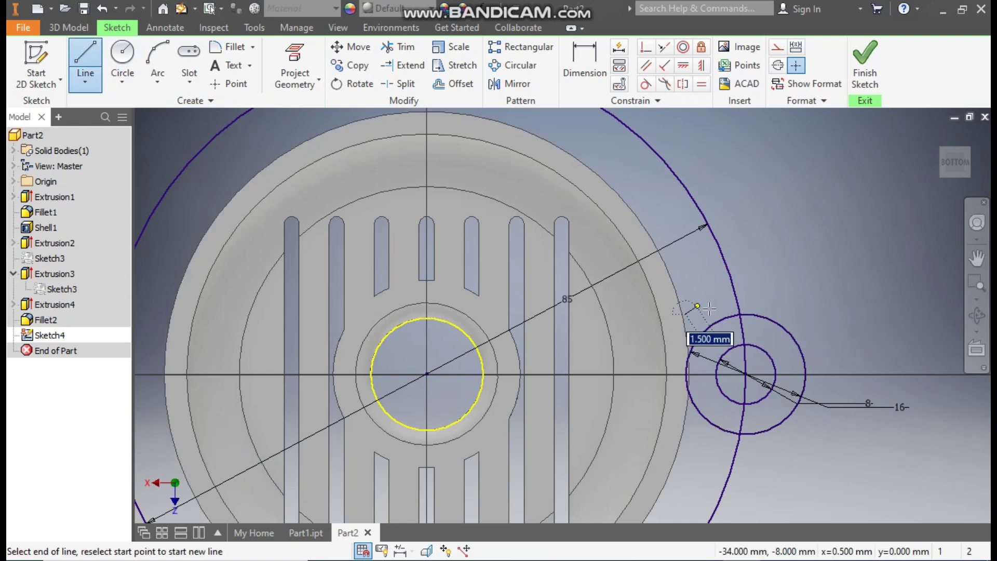
left_click(740, 315)
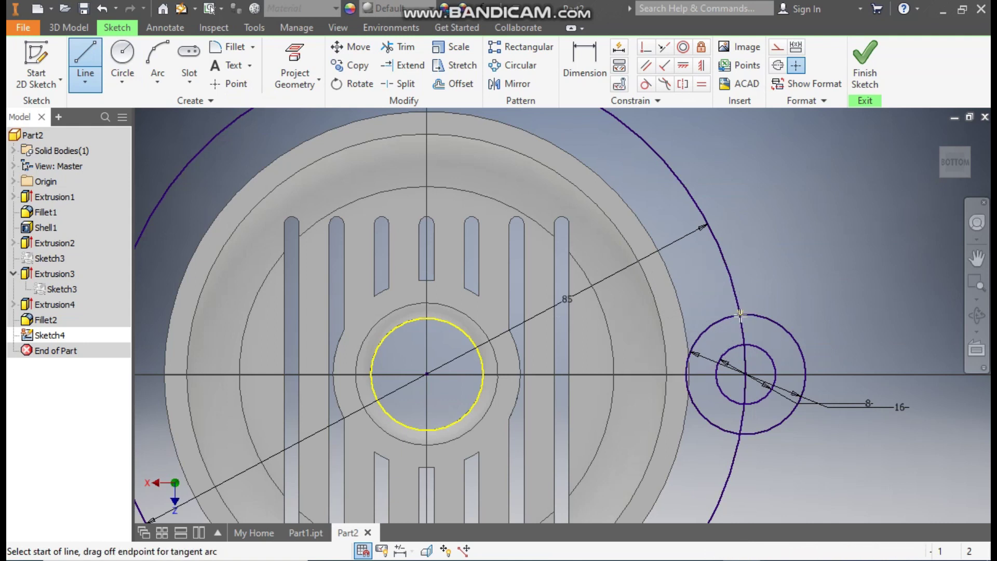
left_click(739, 434)
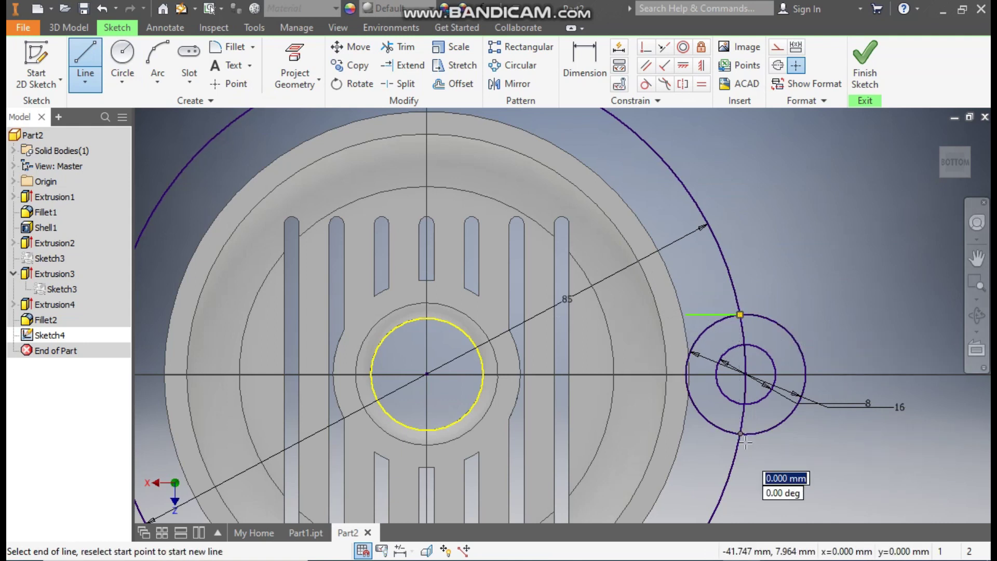
left_click(683, 439)
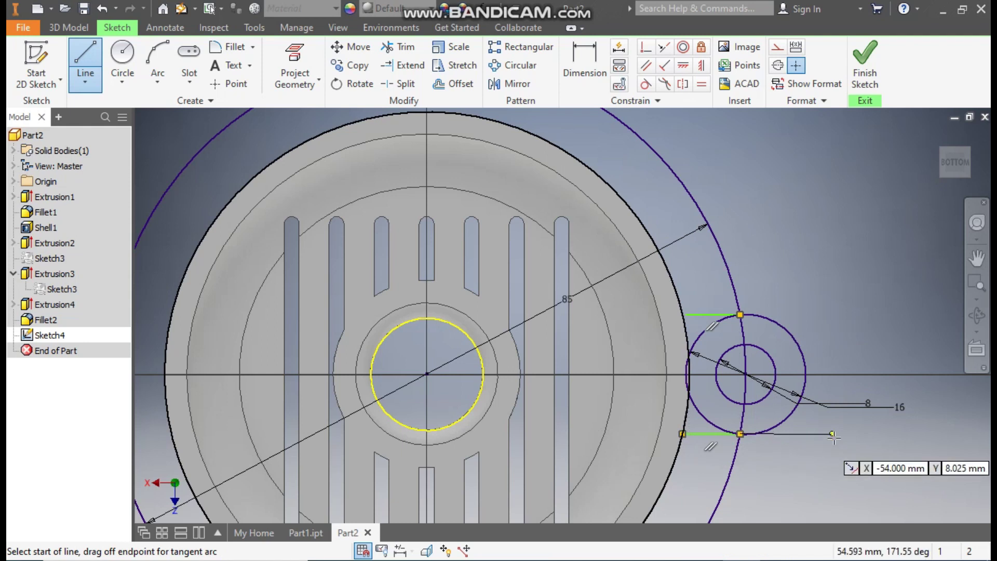
key("Escape")
Step: Stretch the upper lug line horizontally past the cover's outer edge and trim its overhang at that edge
scroll(717, 345, "up", 3)
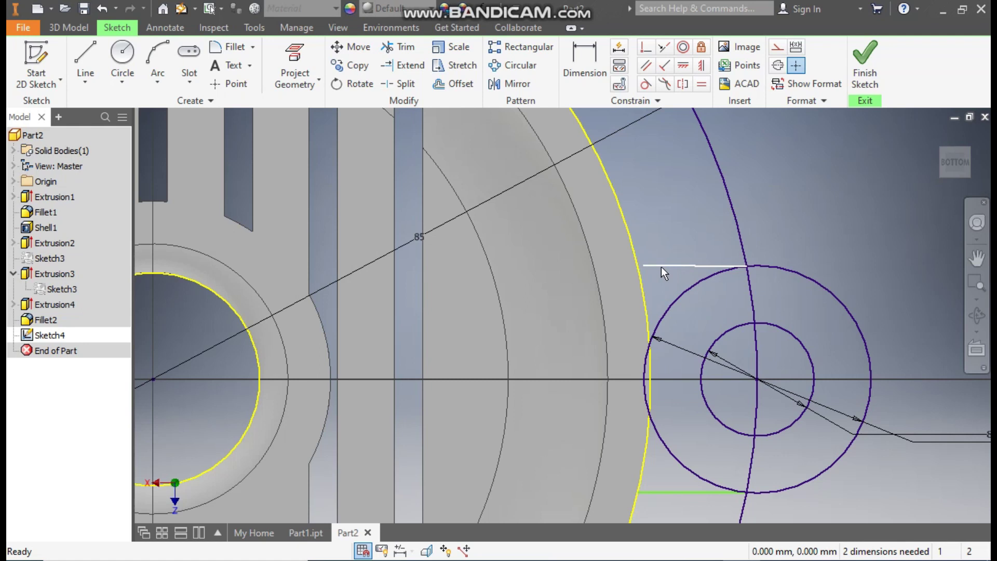
mouse_move(645, 266)
left_mouse_down()
mouse_move(597, 281)
mouse_move(593, 303)
left_mouse_up()
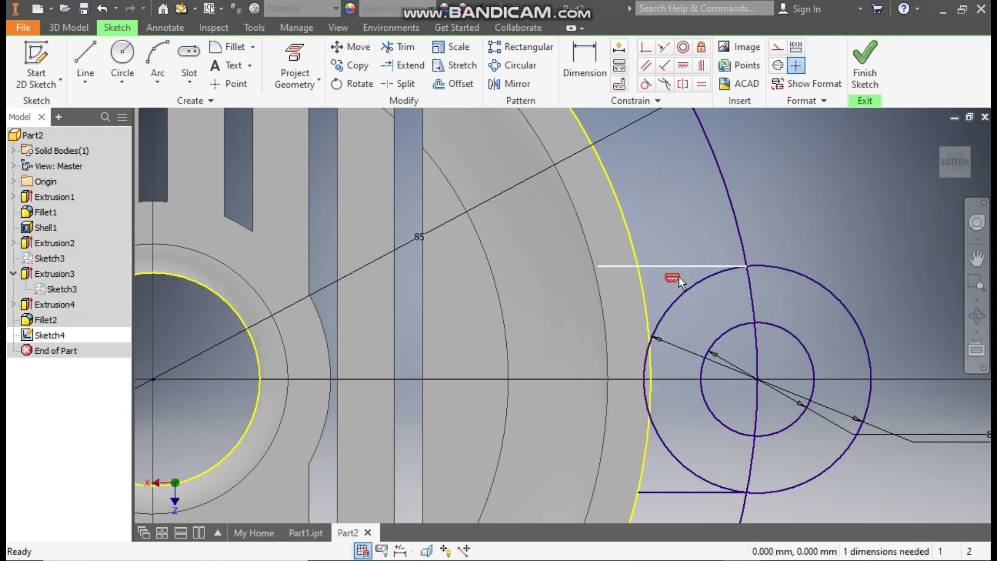
scroll(699, 224, "down", 5)
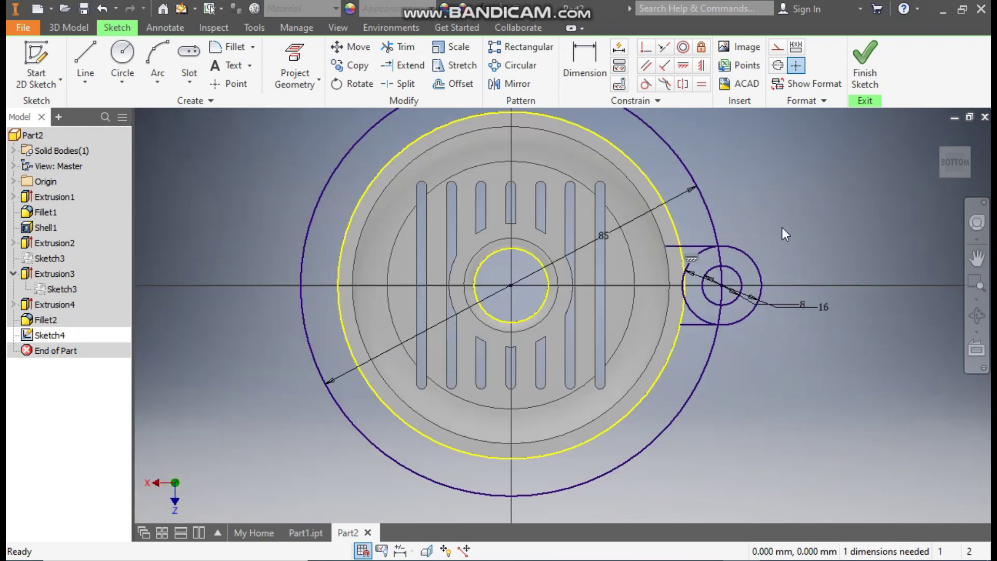
scroll(712, 229, "up", 3)
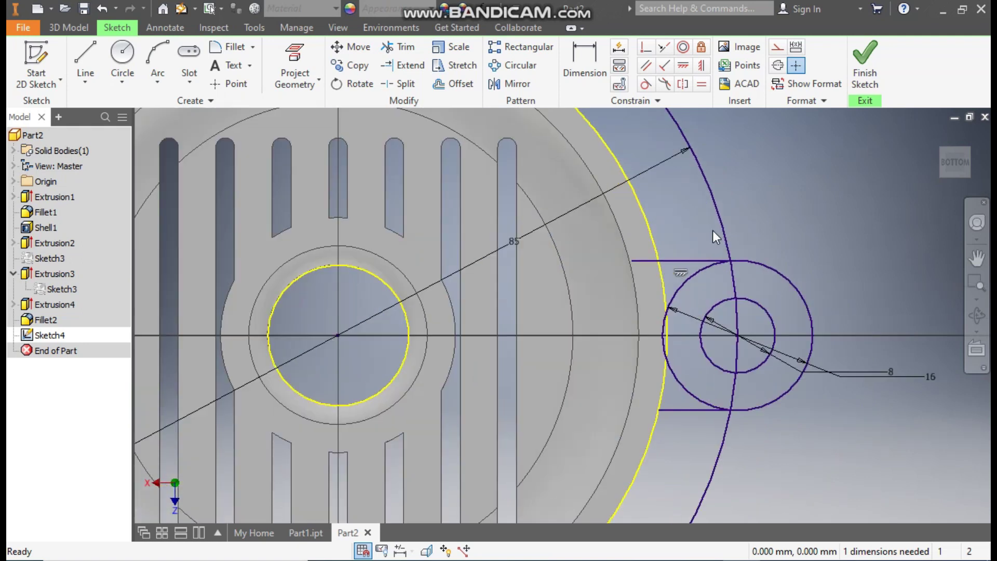
left_click(397, 48)
left_click(640, 260)
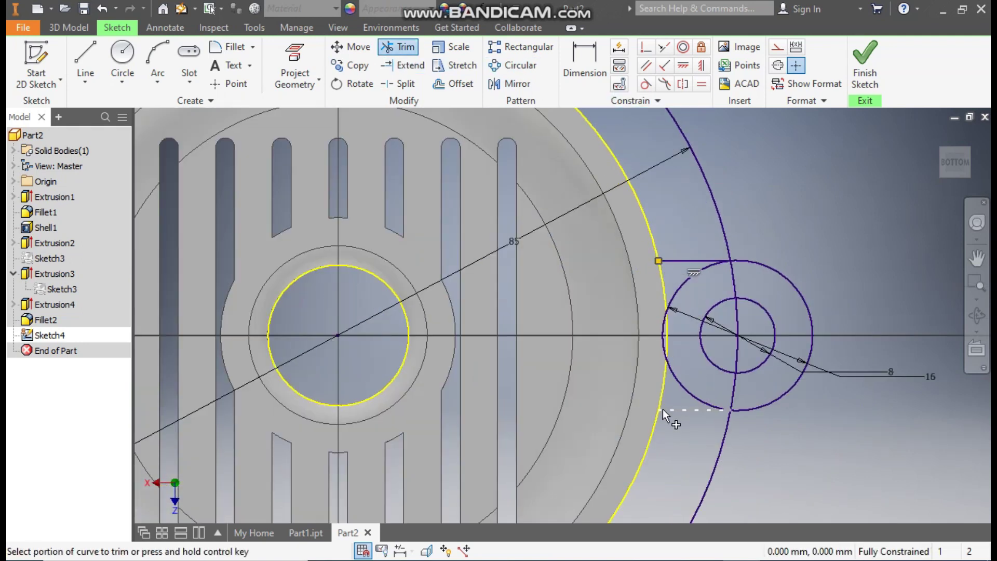
Step: Convert the 85 mm circle to construction geometry
left_click(632, 453)
scroll(718, 315, "down", 3)
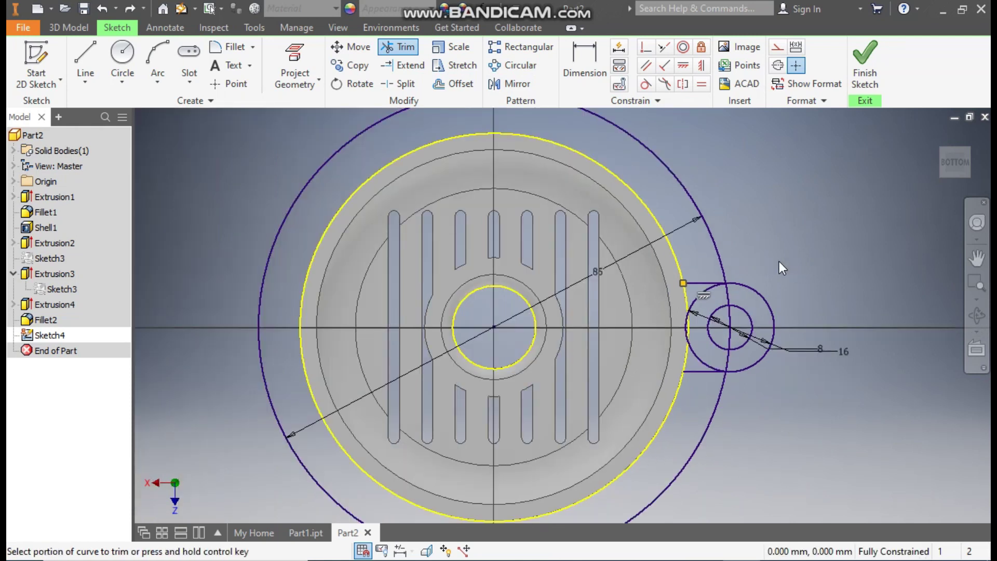
key("Escape")
left_click(681, 179)
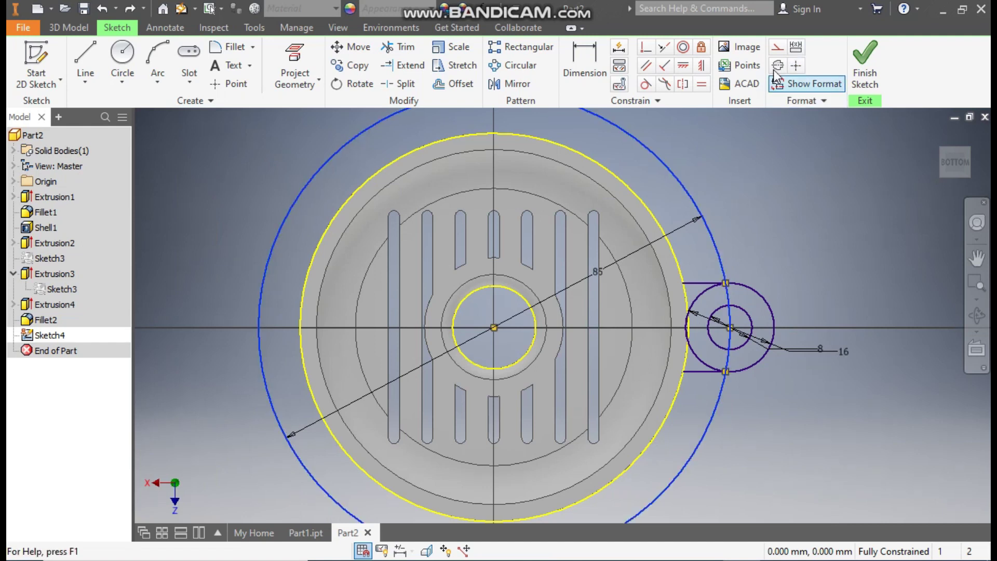
left_click(779, 52)
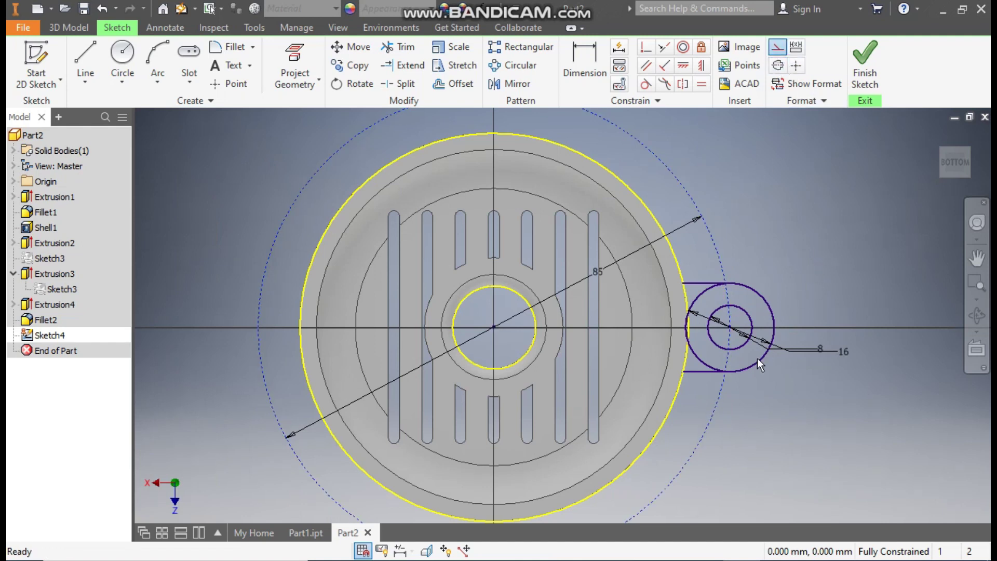
Step: Trim away the inner half of the 16 mm lug circle between the two short lines
scroll(741, 350, "down", 3)
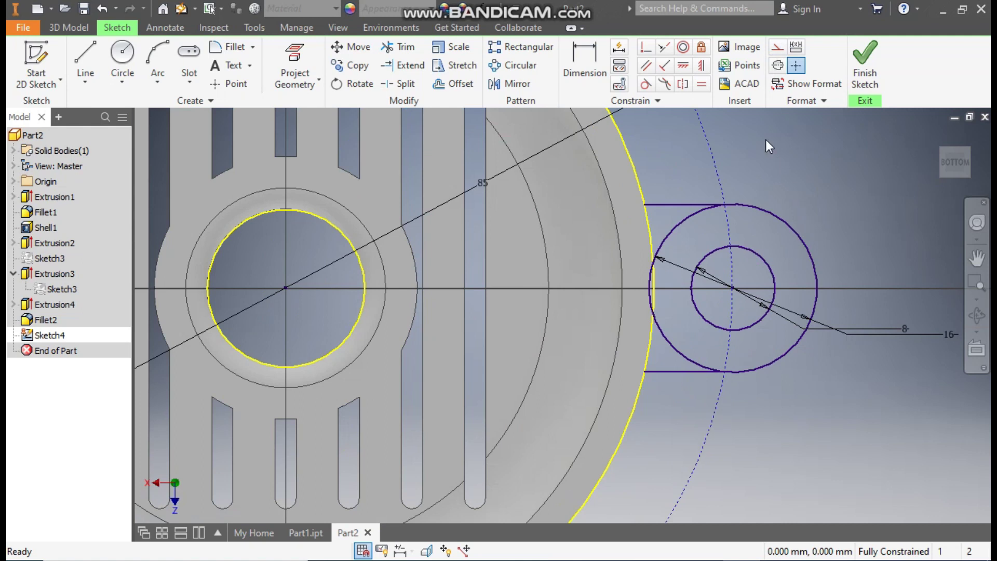
left_click(396, 47)
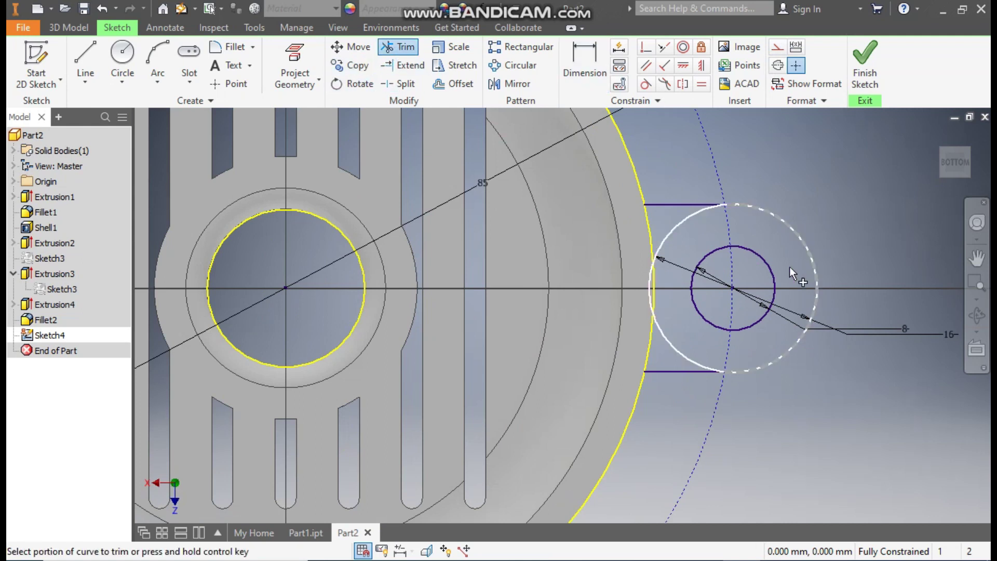
left_click(665, 337)
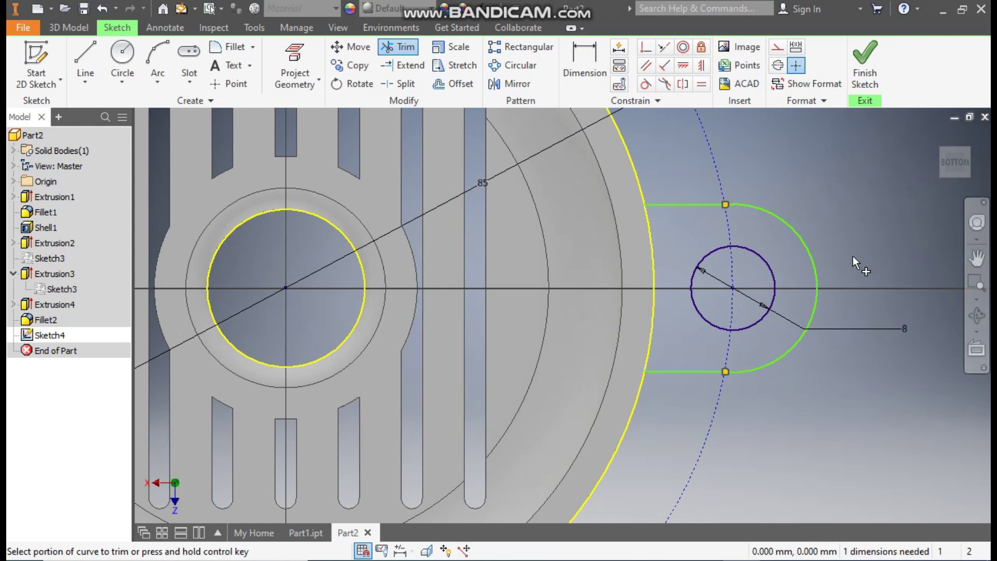
key("Escape")
Step: Dimension the lug's outer arc with a radius of 8 mm
scroll(837, 270, "down", 3)
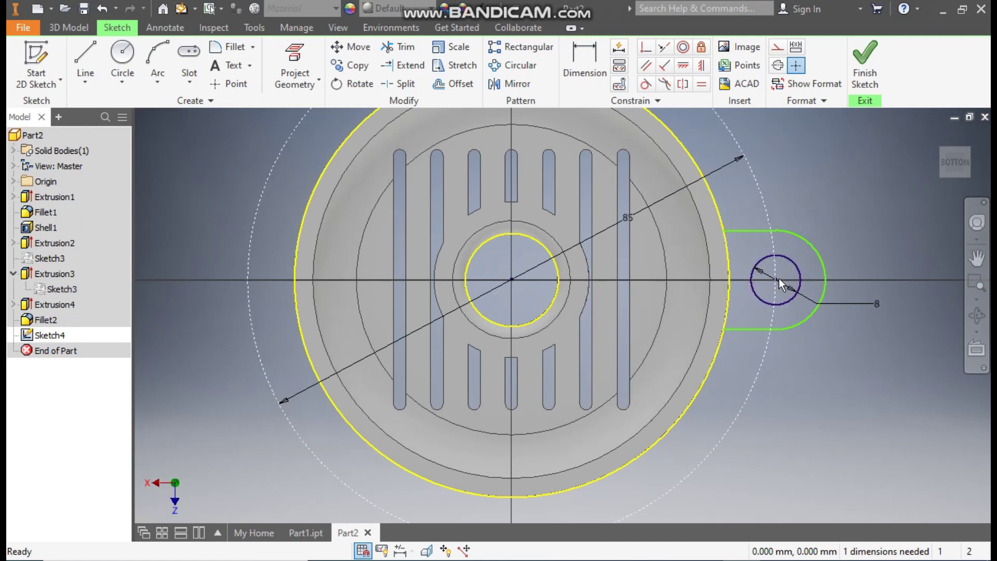
mouse_move(816, 253)
left_mouse_down()
mouse_move(831, 258)
mouse_move(821, 248)
mouse_move(818, 260)
mouse_move(819, 245)
mouse_move(822, 255)
left_mouse_up()
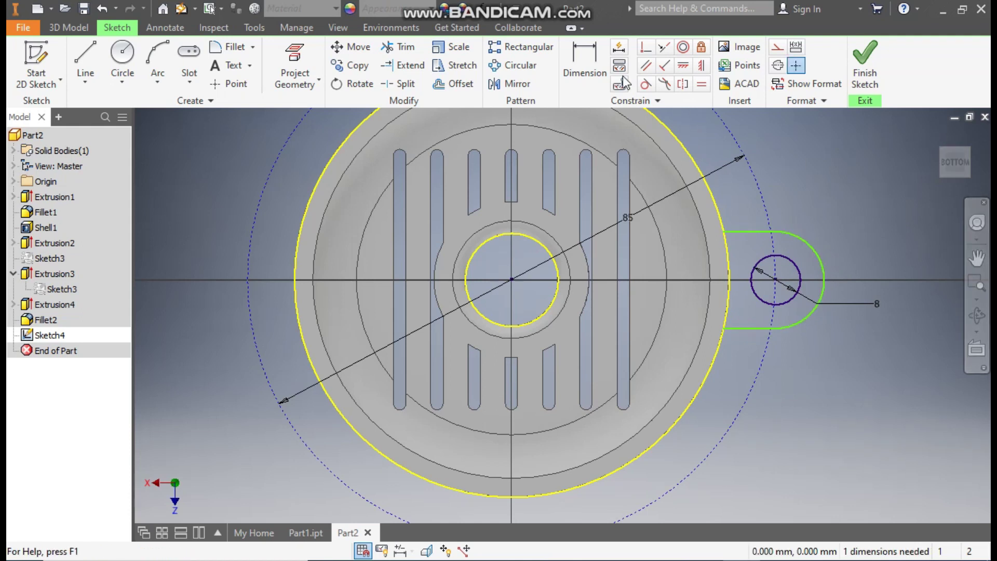
left_click(587, 55)
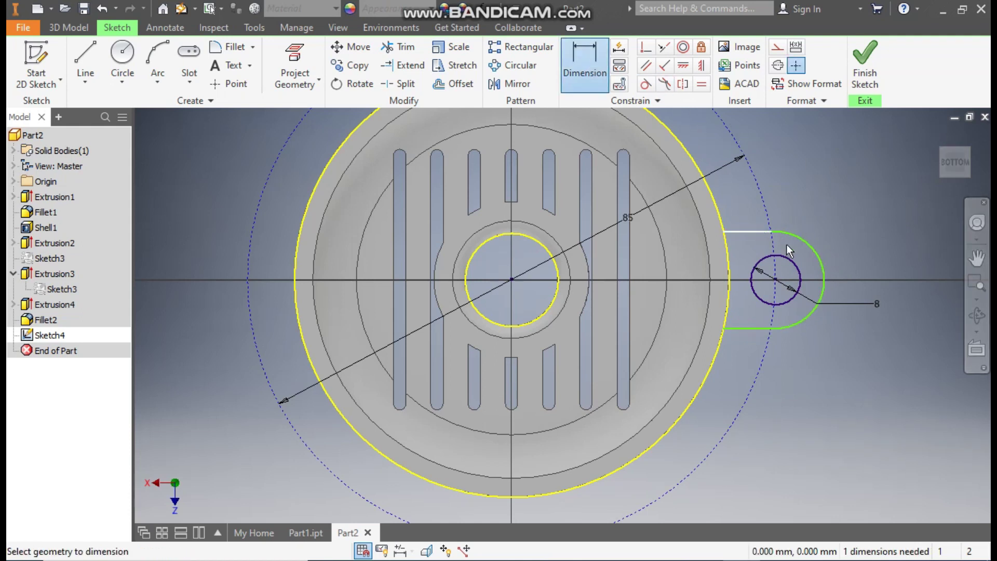
left_click(808, 244)
left_click(838, 226)
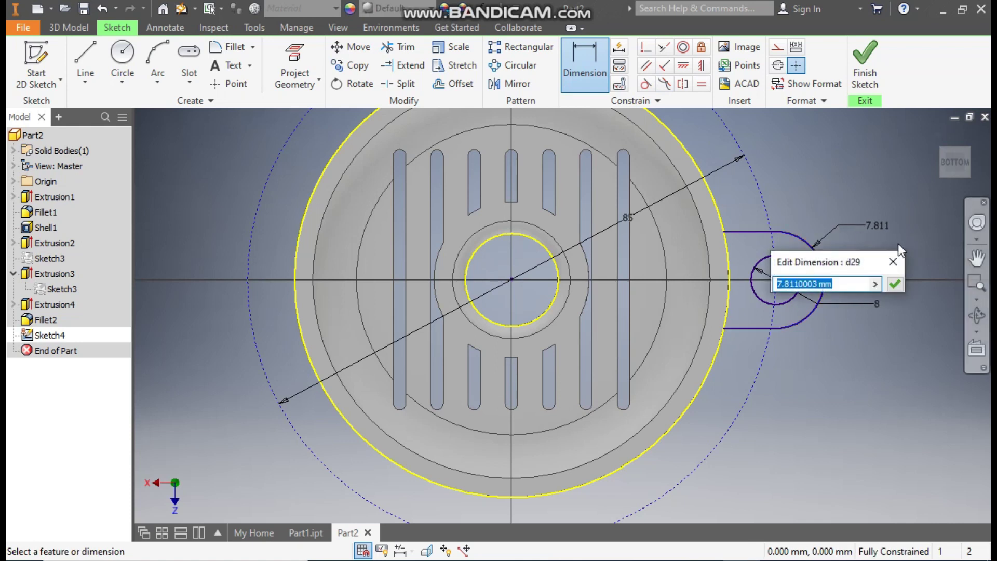
type("8")
key("Return")
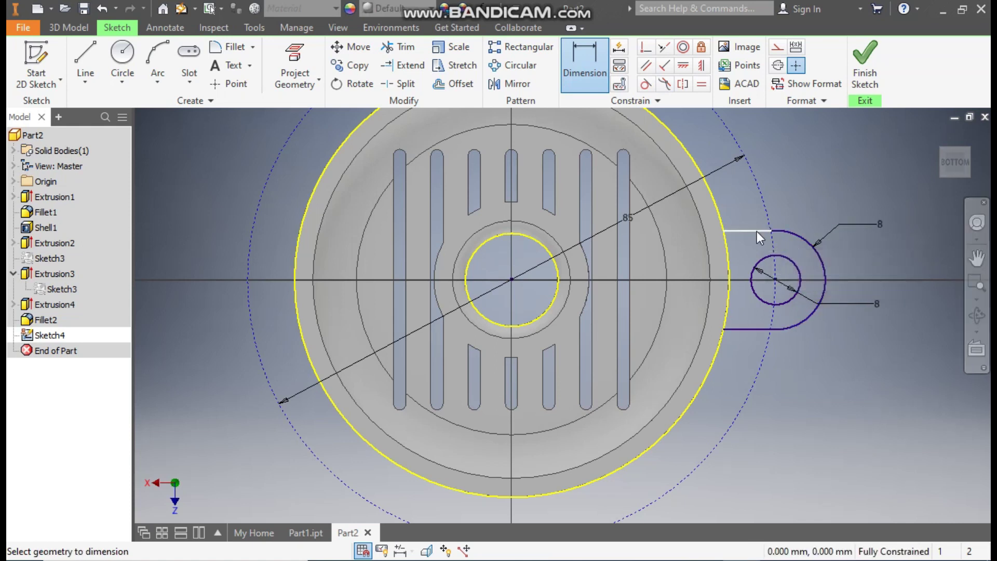
left_click(771, 315)
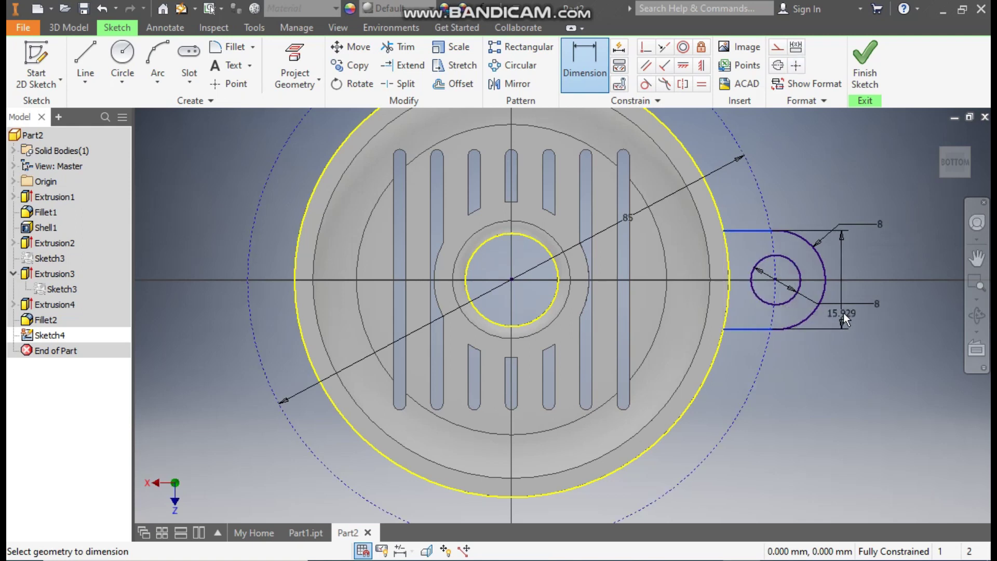
key("Escape")
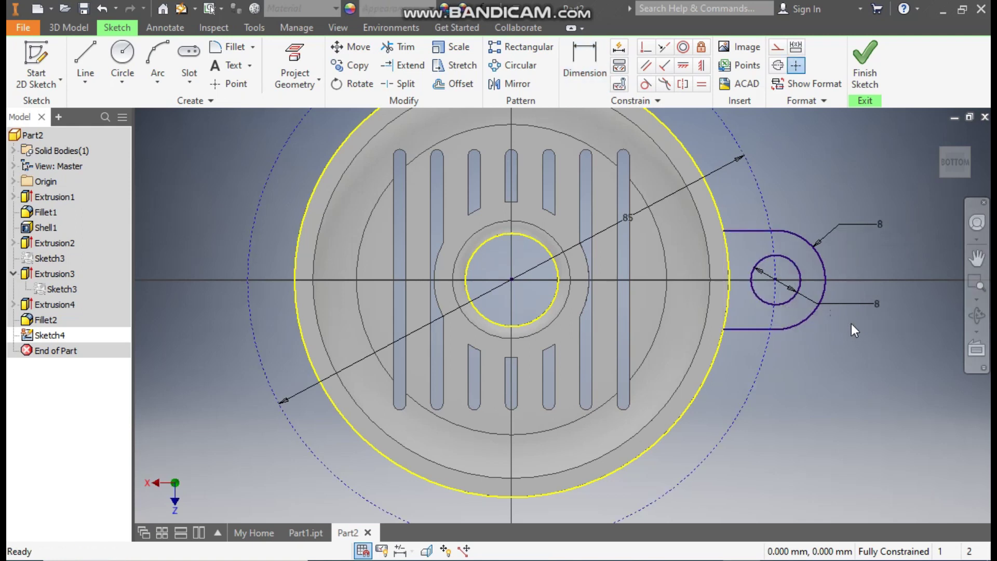
mouse_move(723, 232)
left_mouse_down()
mouse_move(737, 251)
mouse_move(812, 176)
left_mouse_up()
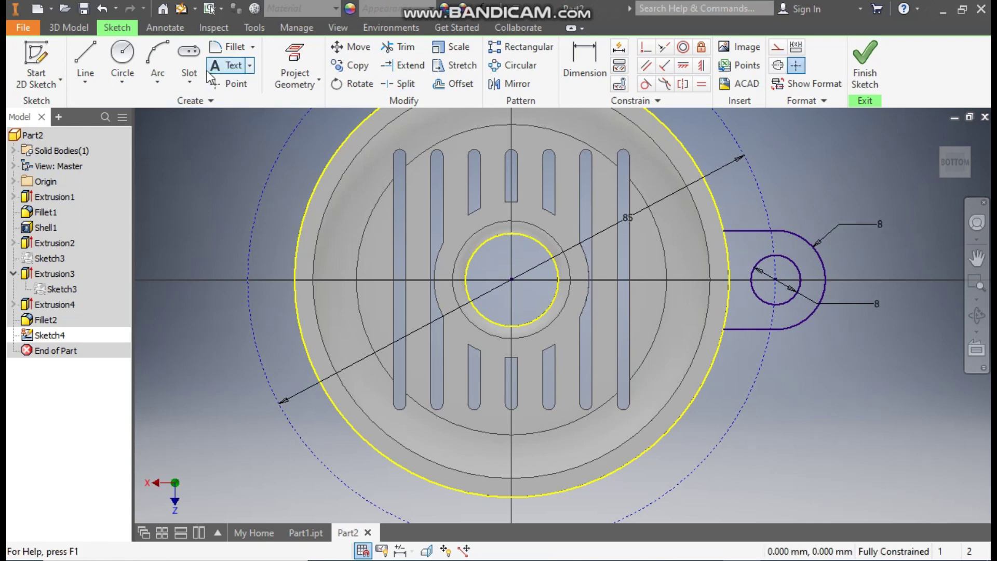
Step: Draw a three-point arc joining the inner ends of the two lug lines, bulging towards the lug hole
left_click(163, 72)
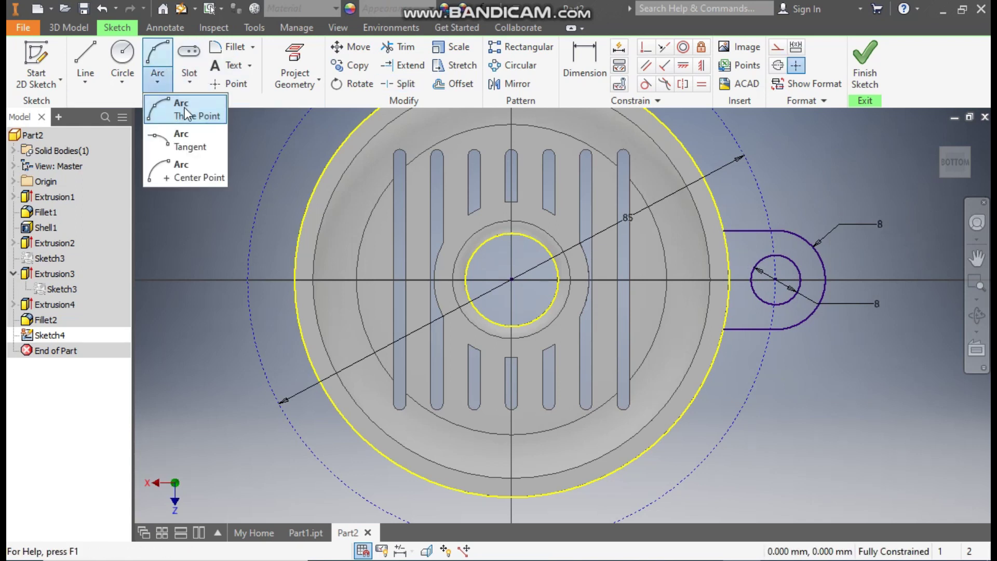
left_click(185, 109)
left_click(723, 231)
left_click(723, 328)
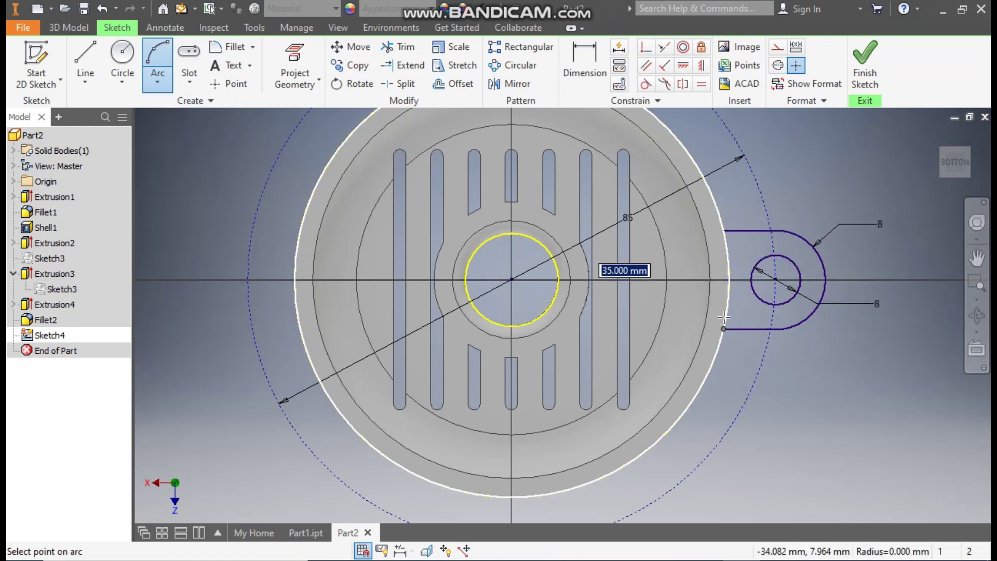
left_click(741, 280)
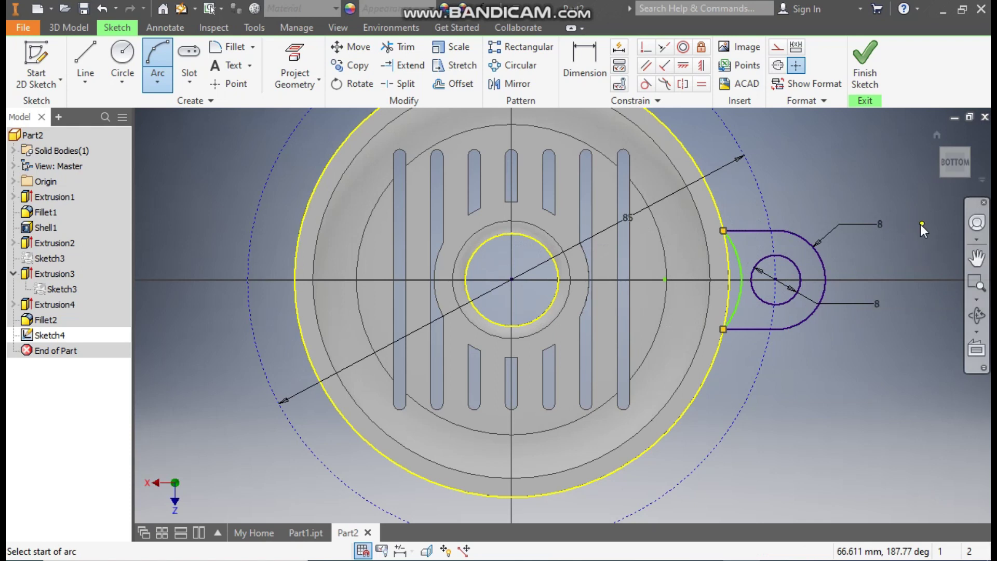
key("Escape")
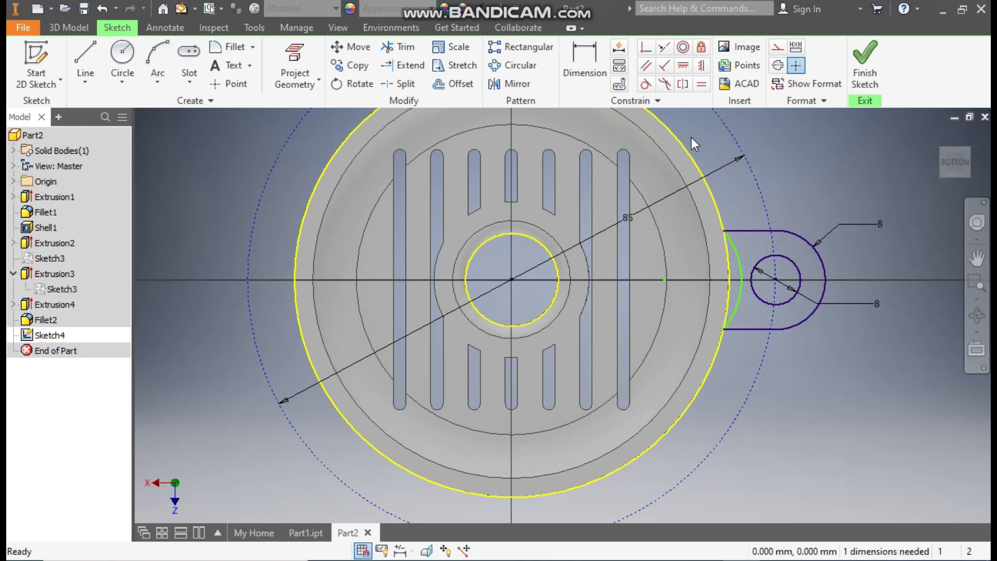
Step: Turn the cover's projected outer edge into construction geometry and make the new closing arc concentric with it
left_click(683, 147)
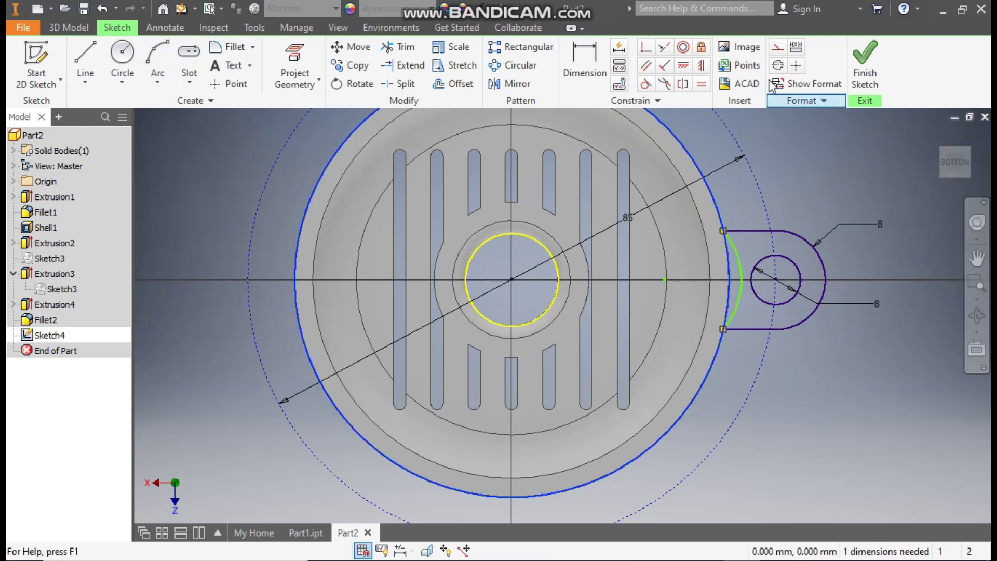
left_click(777, 49)
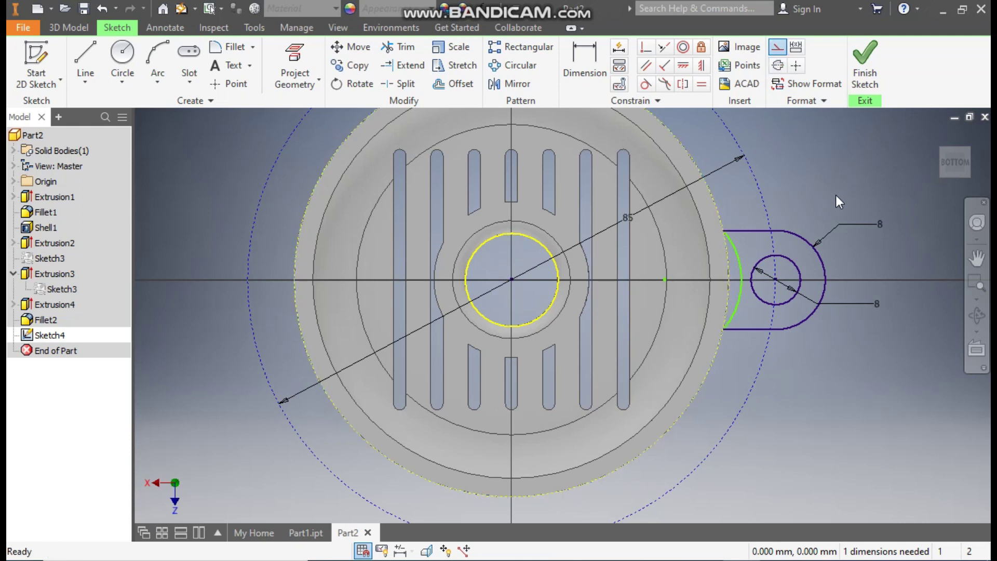
left_click(685, 47)
left_click(736, 248)
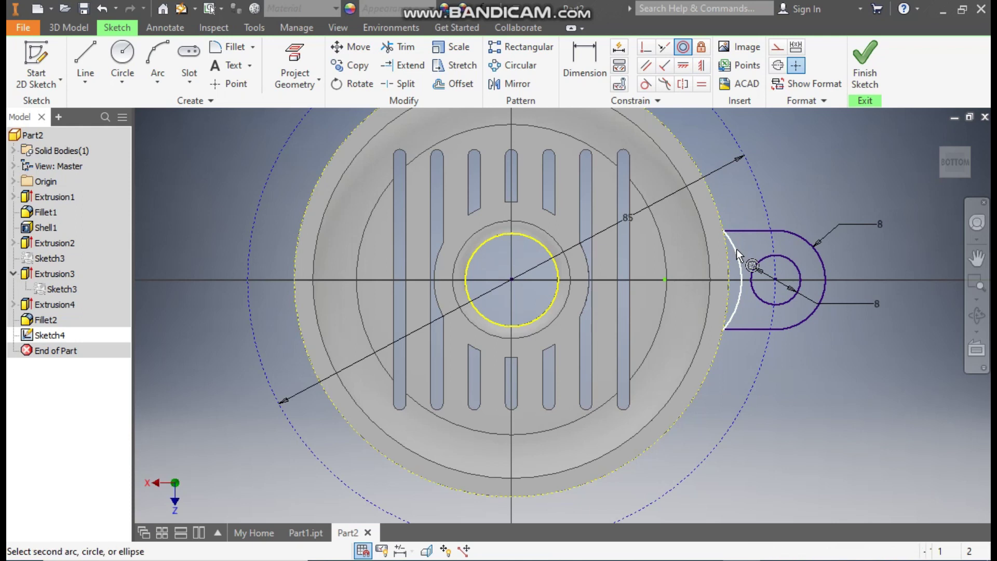
left_click(728, 274)
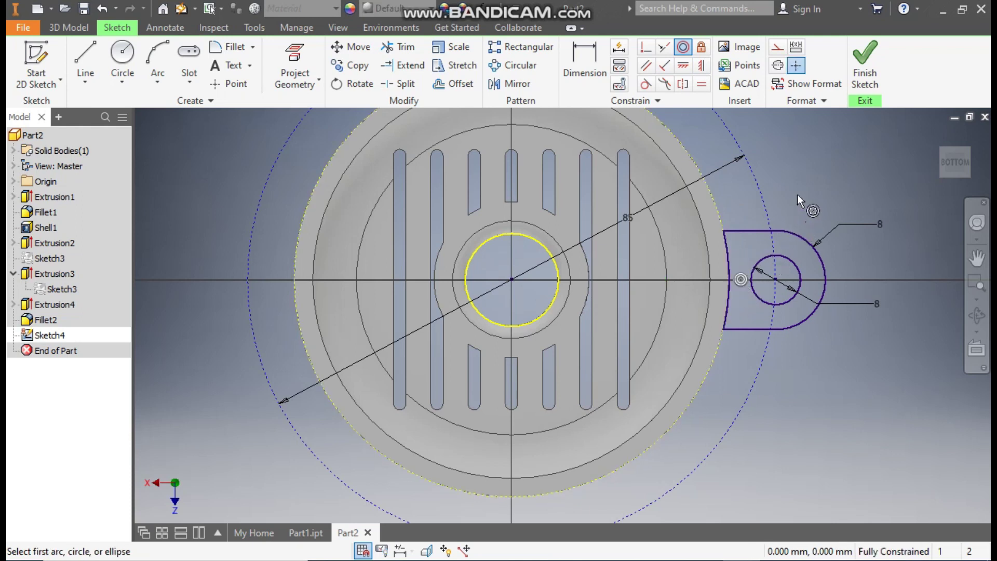
key("Escape")
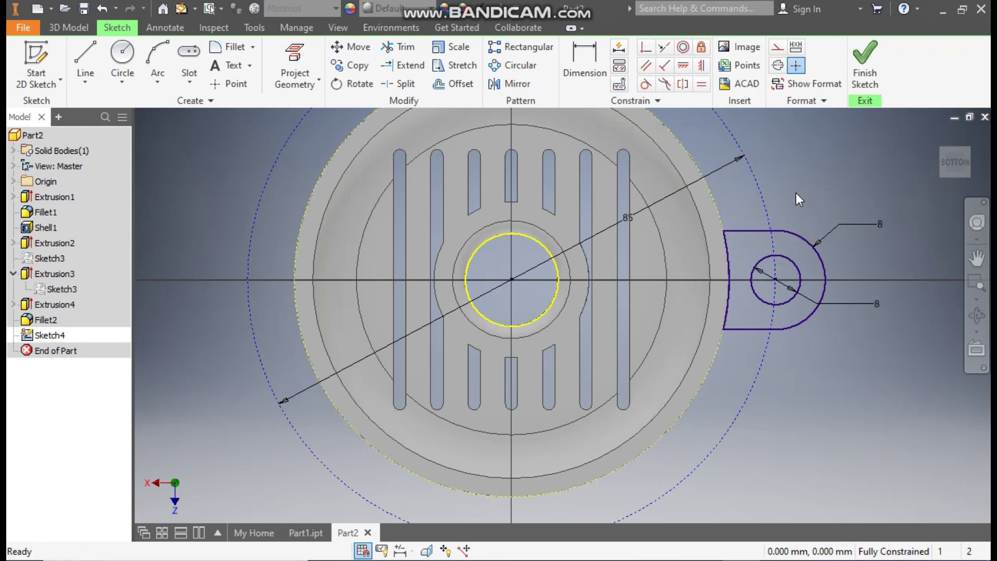
Step: Extrude the lug profile around its hole by 2 mm upward along the cover's side wall, joined to the body
middle_click_drag(730, 200, 628, 215)
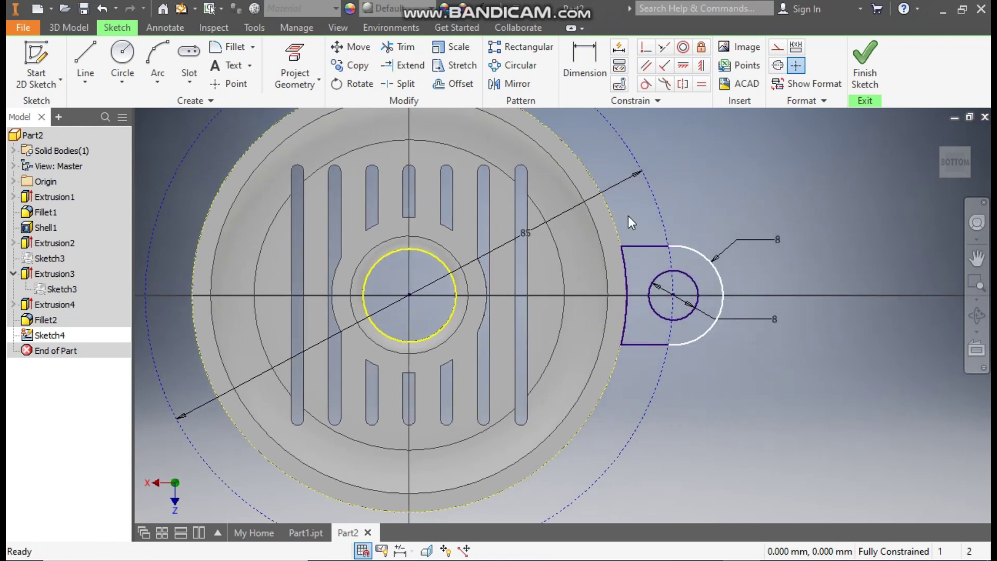
left_click(75, 30)
left_click(79, 58)
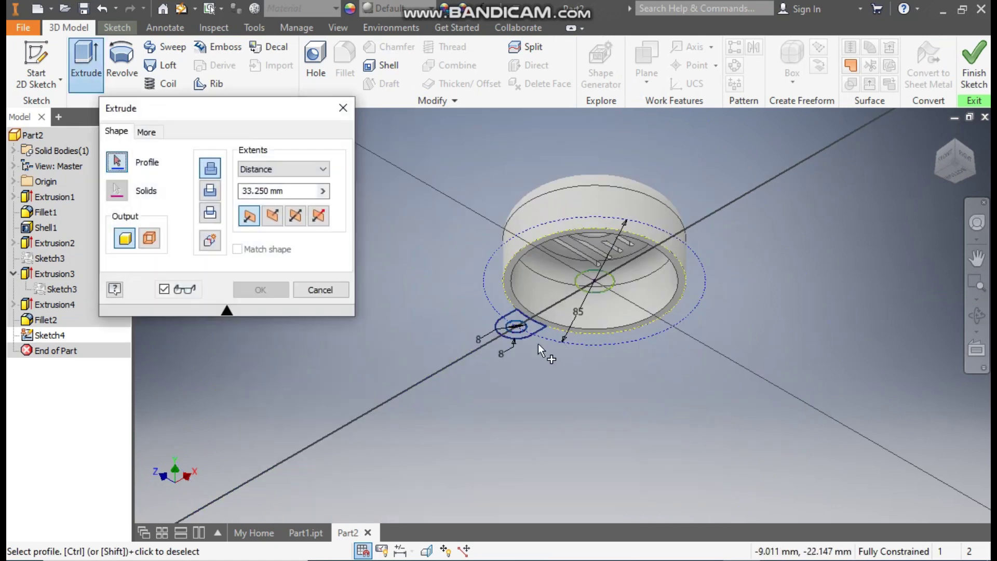
scroll(538, 344, "up", 3)
left_click(506, 295)
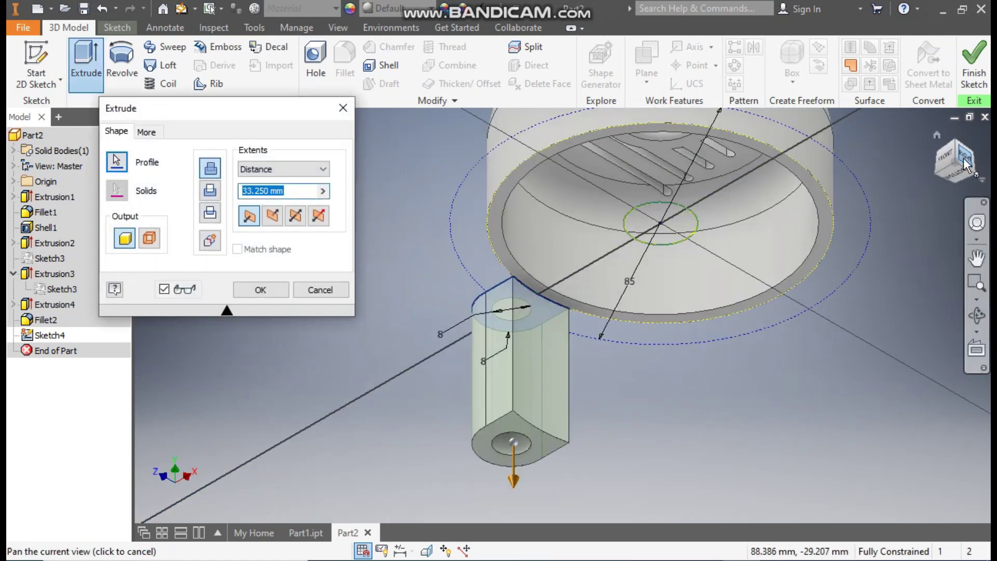
left_click(937, 136)
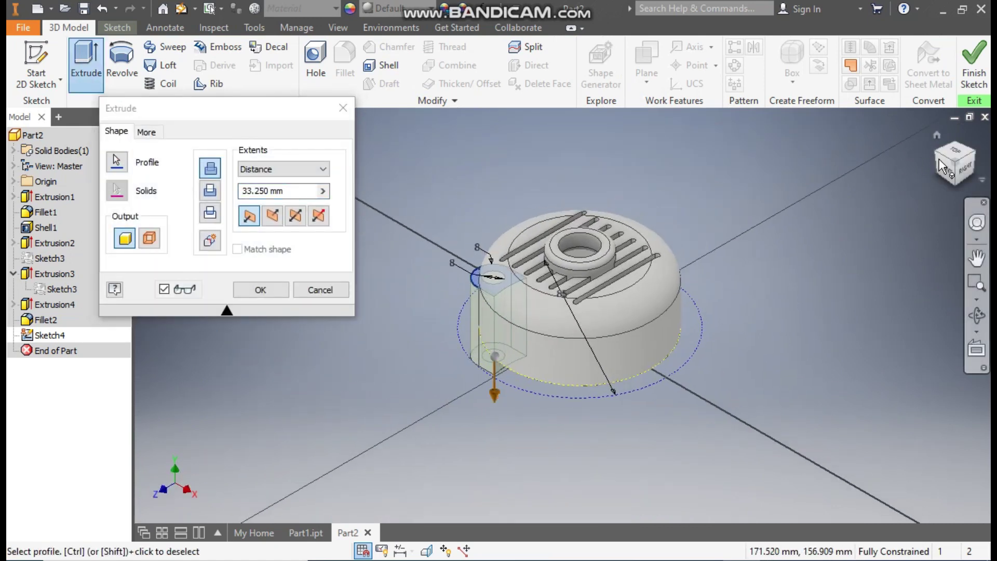
left_click(938, 156)
scroll(528, 381, "up", 3)
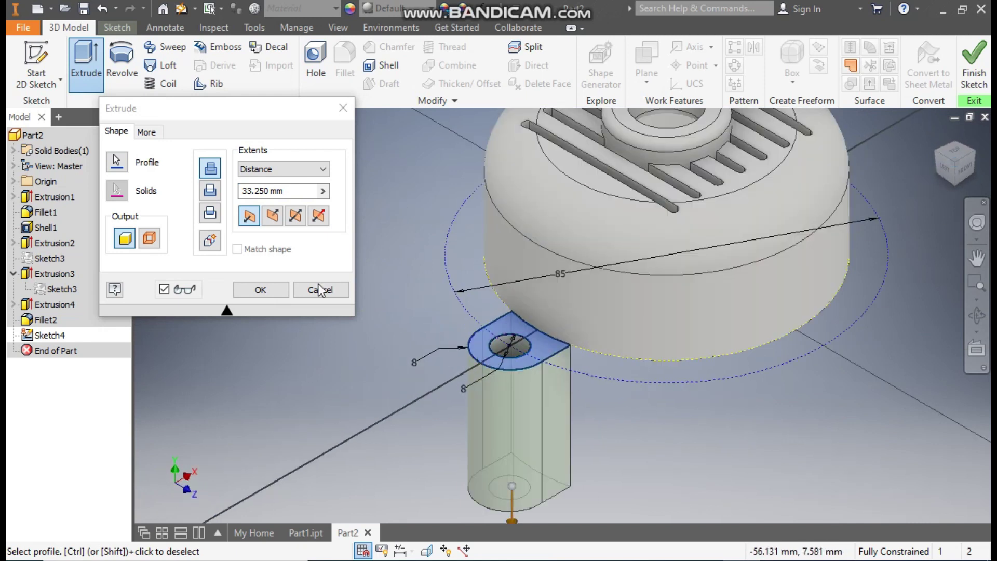
left_click(280, 196)
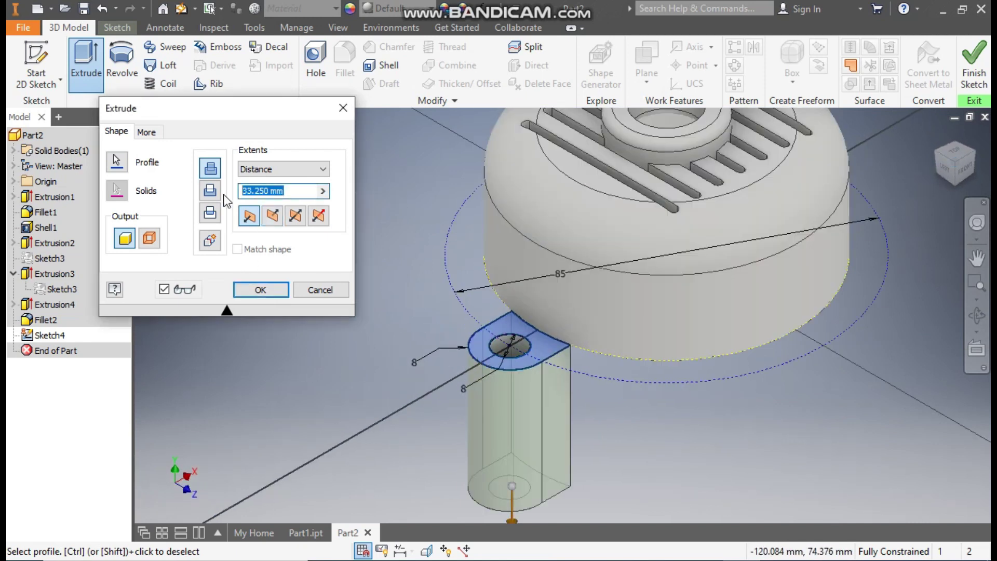
type("2")
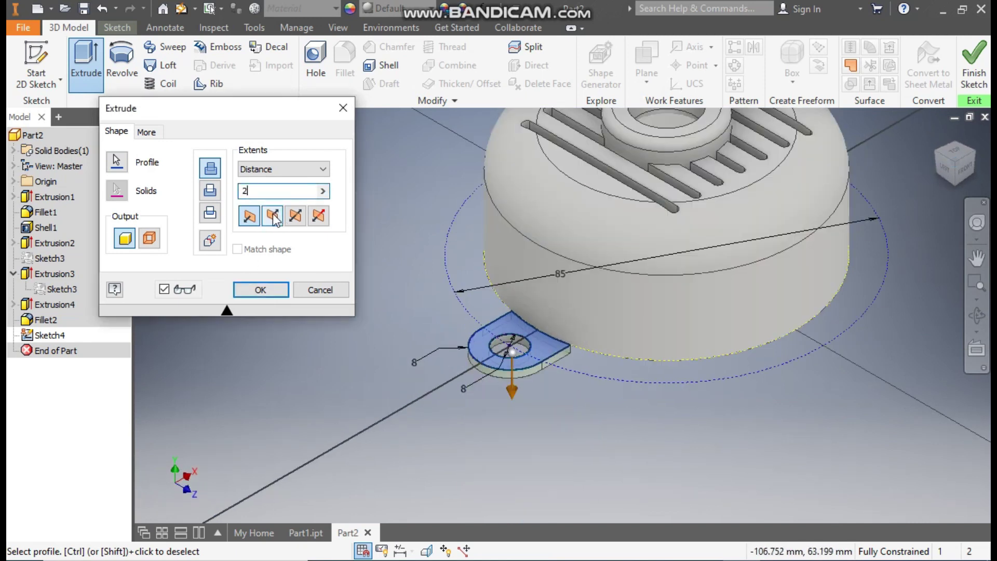
left_click(274, 217)
scroll(558, 342, "up", 4)
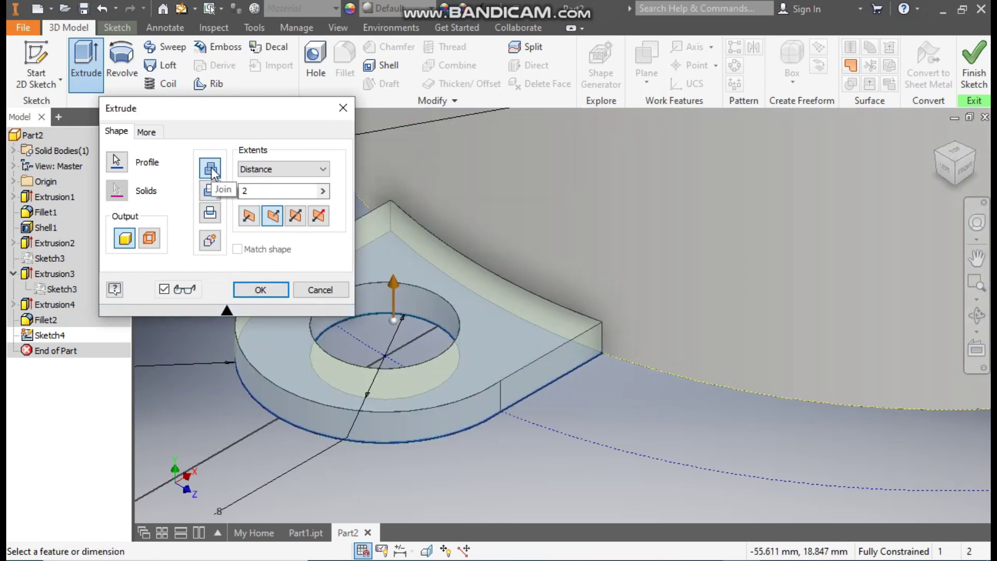
left_click(285, 289)
Step: Create a circular pattern of the mounting lug extrusion around the cover's cylindrical side wall axis with 3 occurrences over 360 degrees
scroll(612, 409, "down", 5)
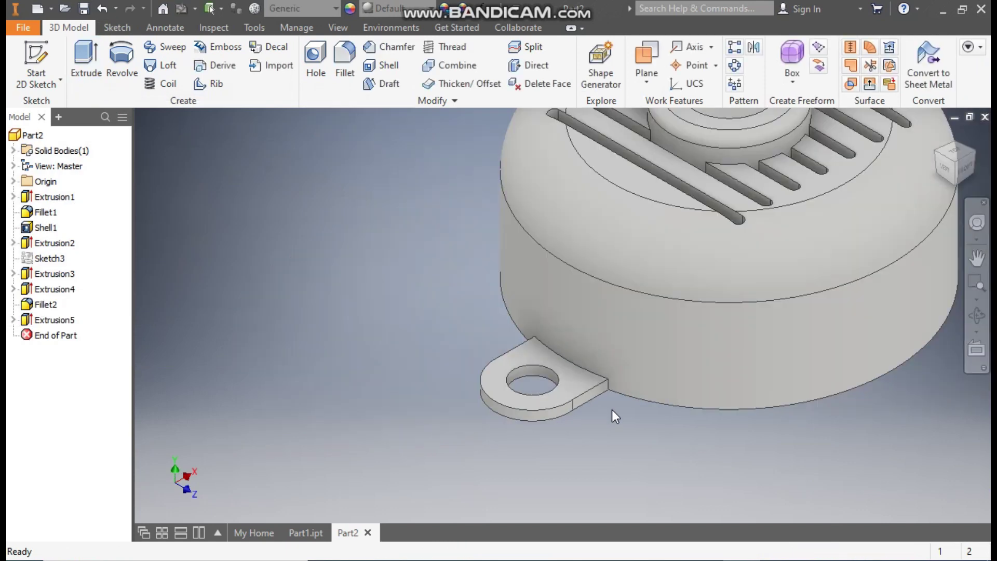
middle_click_drag(612, 409, 589, 436)
scroll(589, 436, "down", 3)
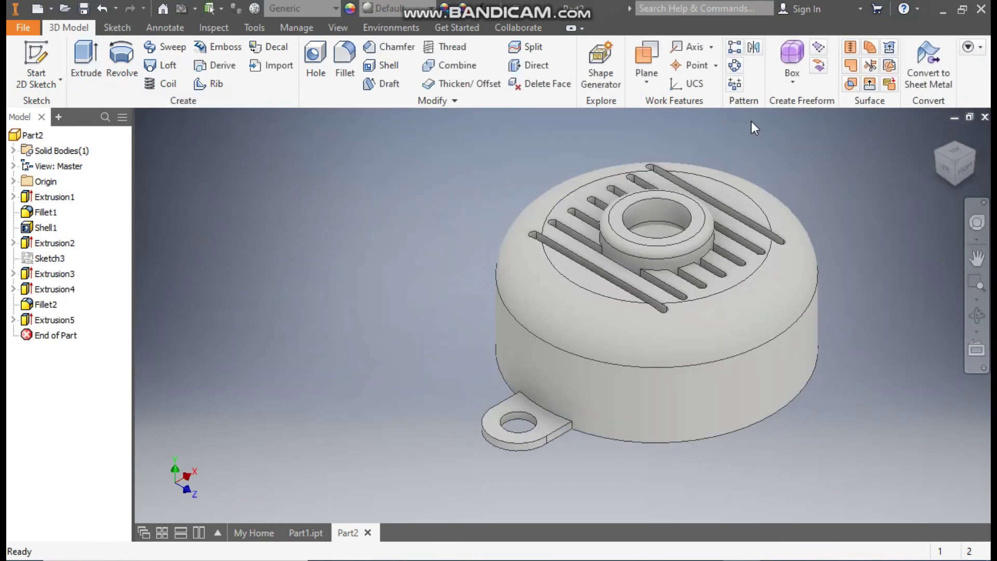
left_click(737, 69)
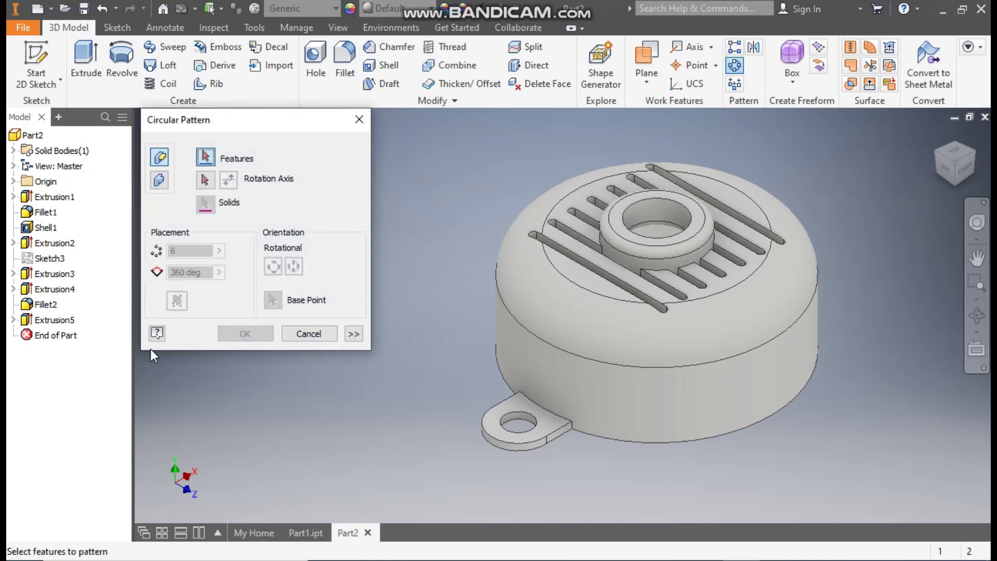
left_click(57, 321)
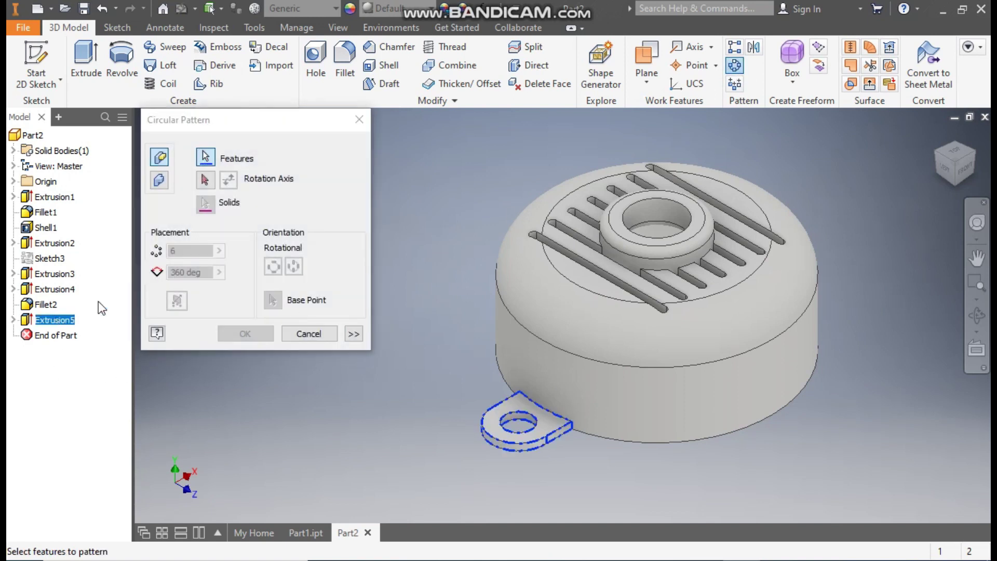
left_click(207, 182)
left_click(690, 397)
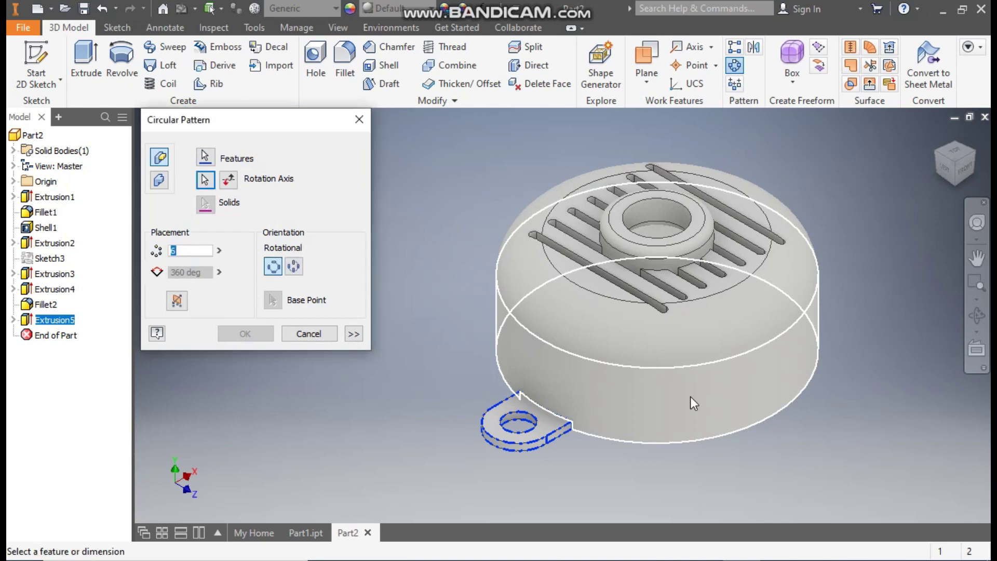
left_click(180, 250)
key("BackSpace")
type("5")
type("3")
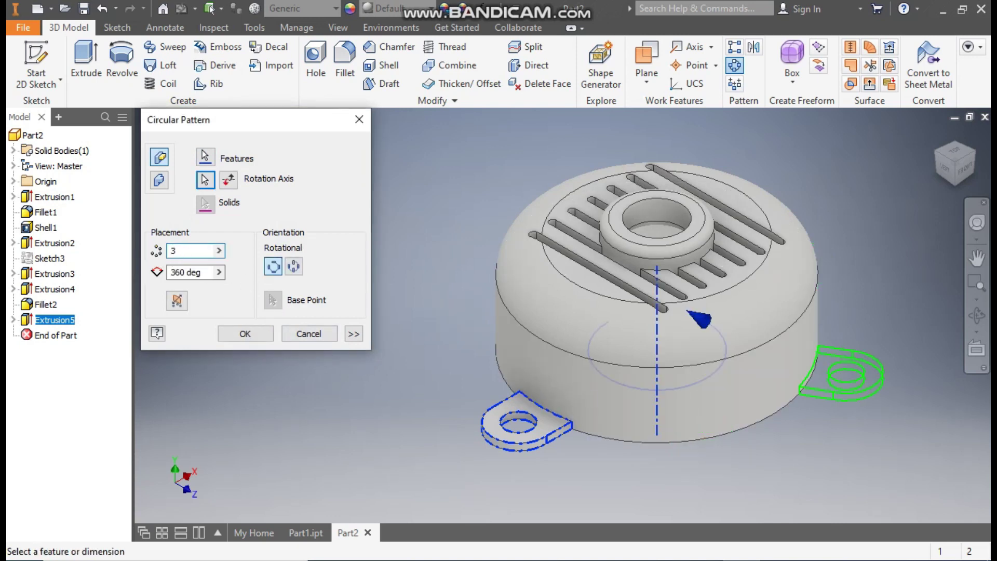
left_click(954, 154)
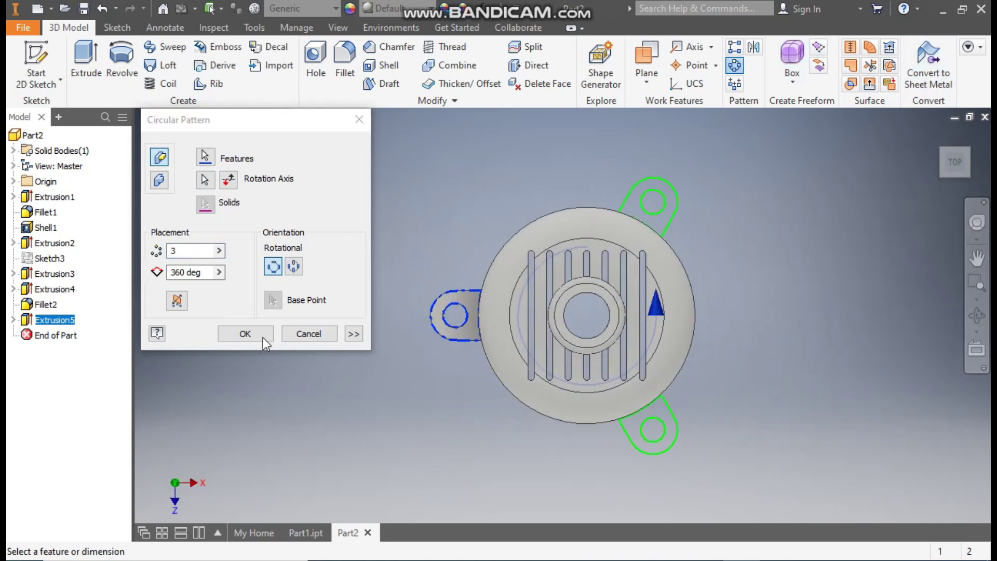
left_click(246, 334)
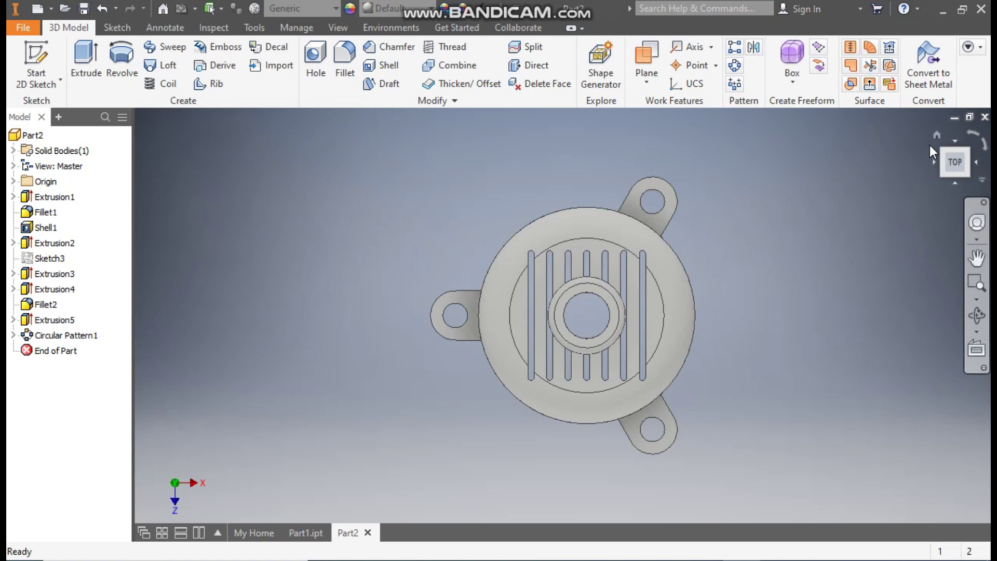
Step: Apply the Glossy - Gold appearance from the Inventor Material Library to the whole part
left_click(936, 136)
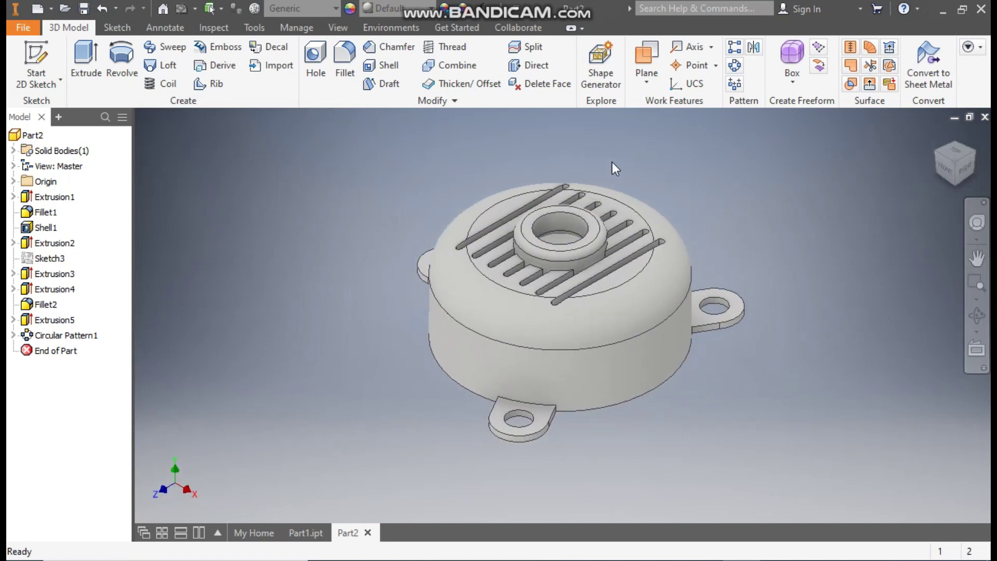
left_click(398, 9)
scroll(449, 207, "down", 1)
scroll(450, 212, "down", 5)
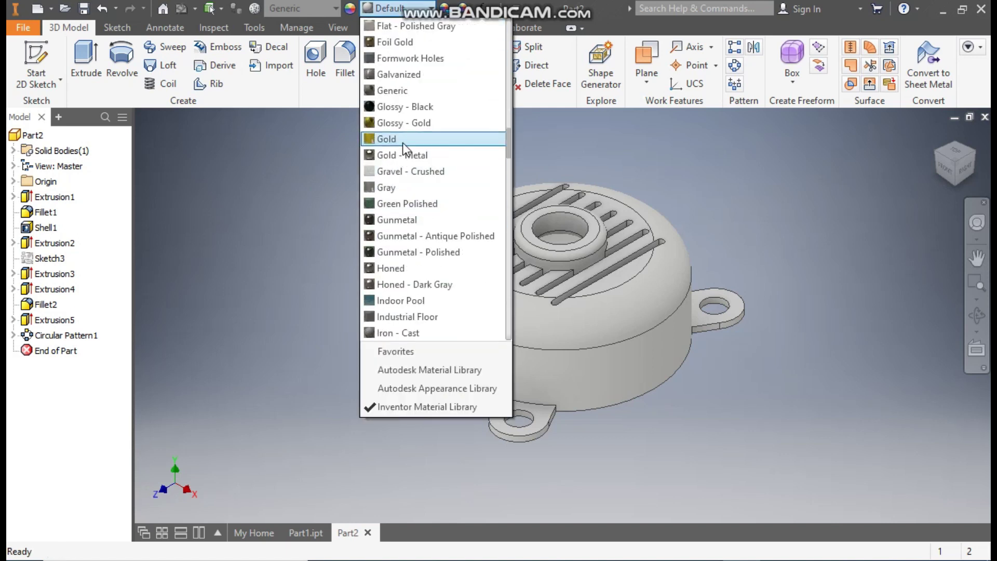
left_click(404, 125)
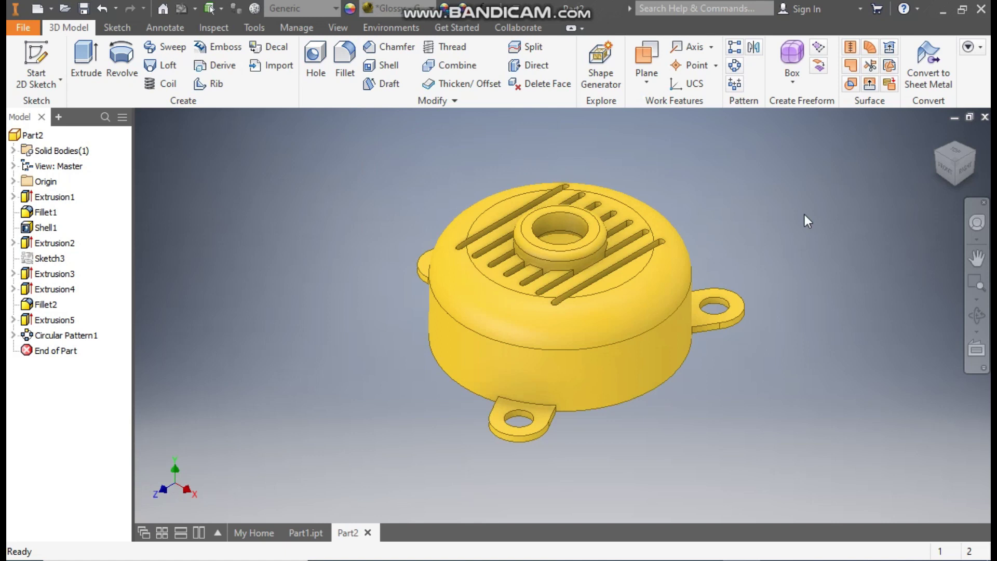
middle_click_drag(794, 275, 849, 273)
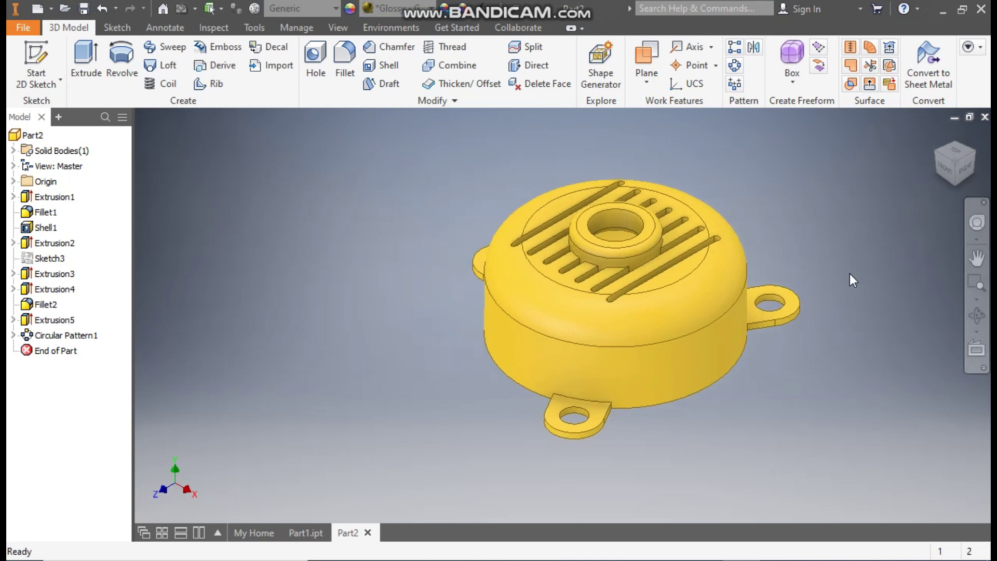
middle_click_drag(862, 308, 838, 314, "shift")
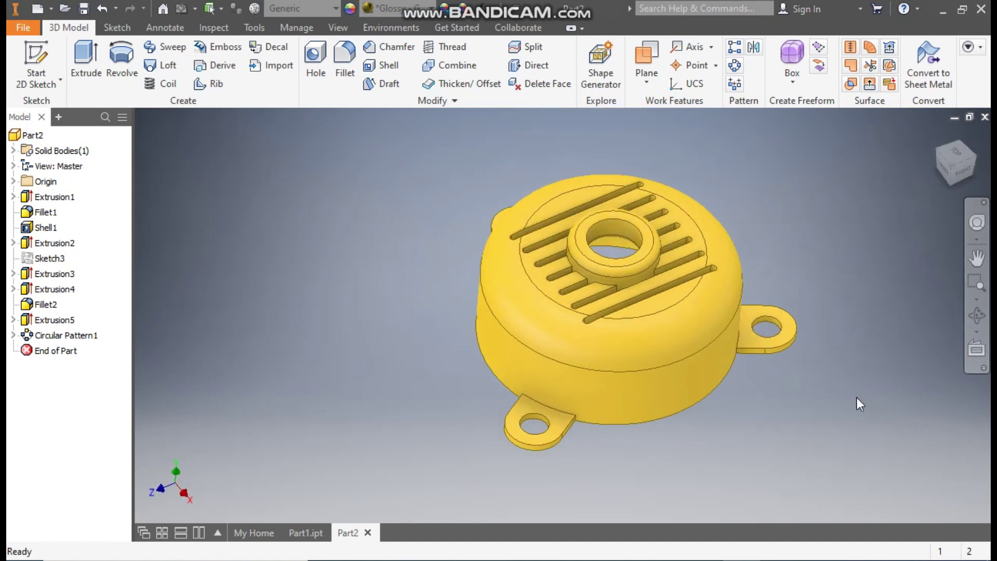
middle_click_drag(848, 404, 752, 408)
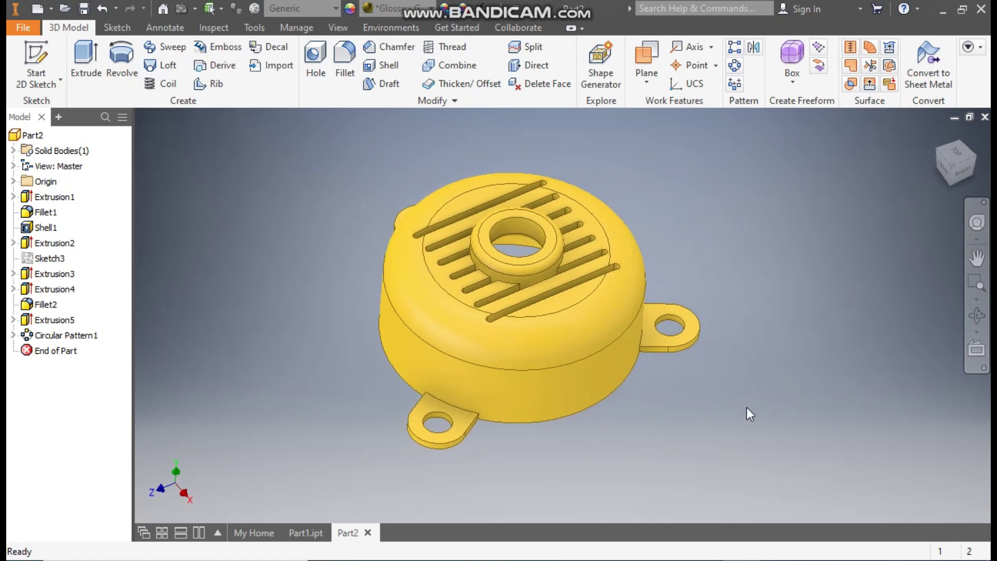